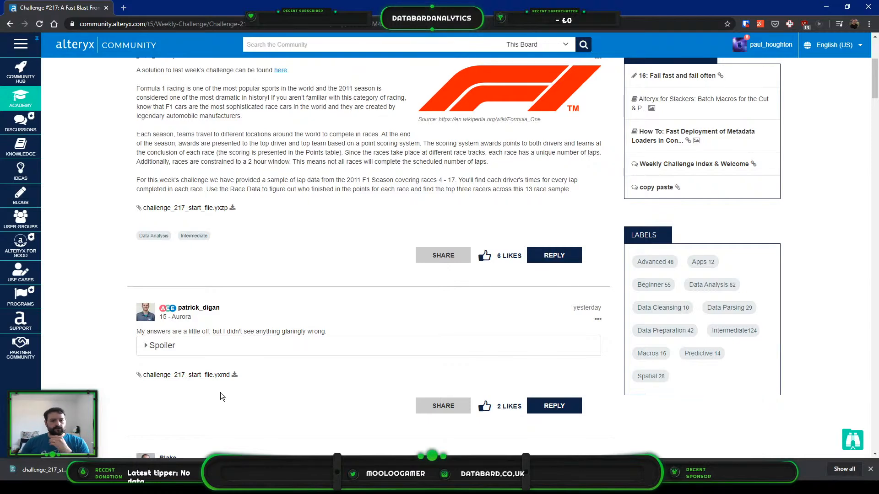
- Read the Challenge #217 brief, covering the race data sample, the required top three racers, the lap counts and the race time limit
scroll(267, 151, "up", 2)
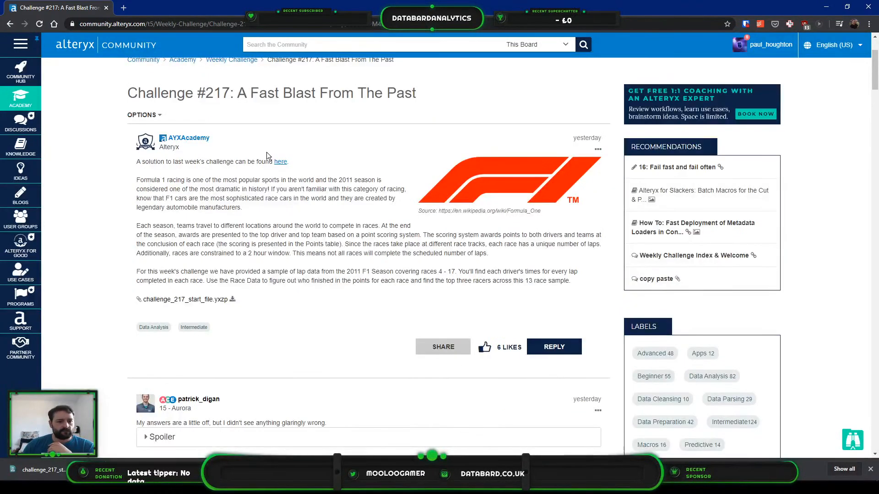
left_click_drag(425, 96, 127, 94)
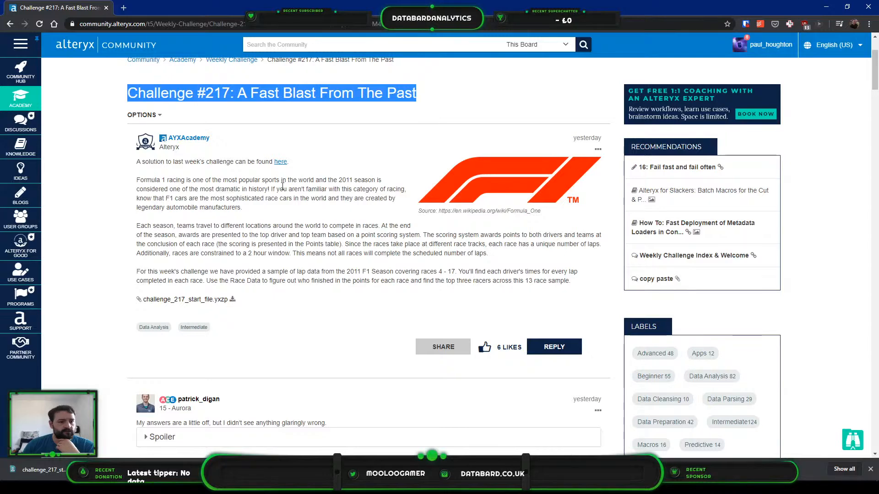
scroll(320, 183, "up", 1)
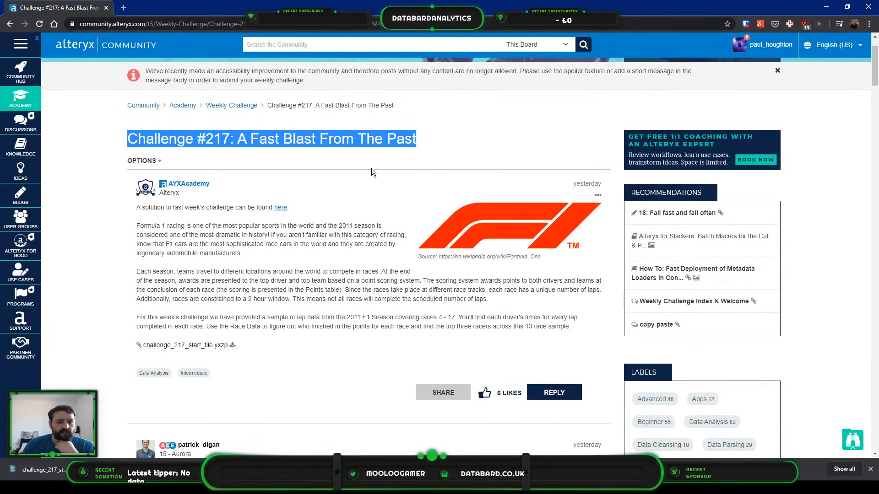
scroll(371, 171, "down", 1)
left_click(331, 223)
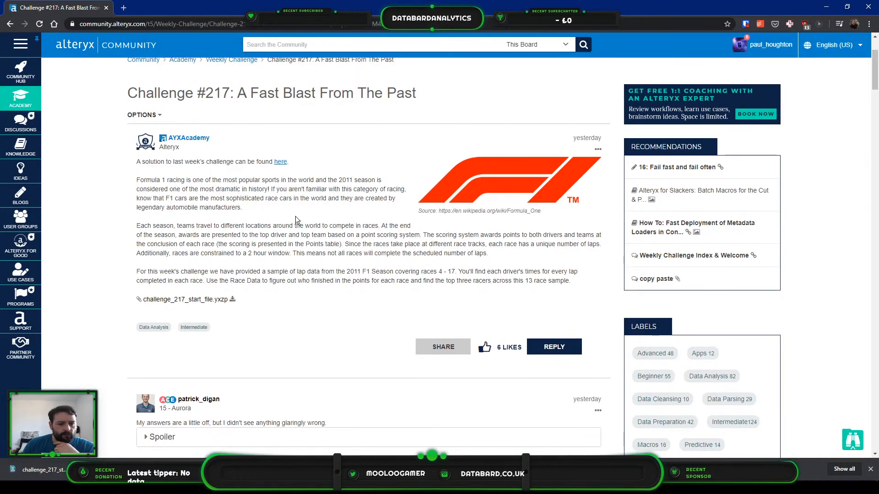
scroll(263, 192, "down", 1)
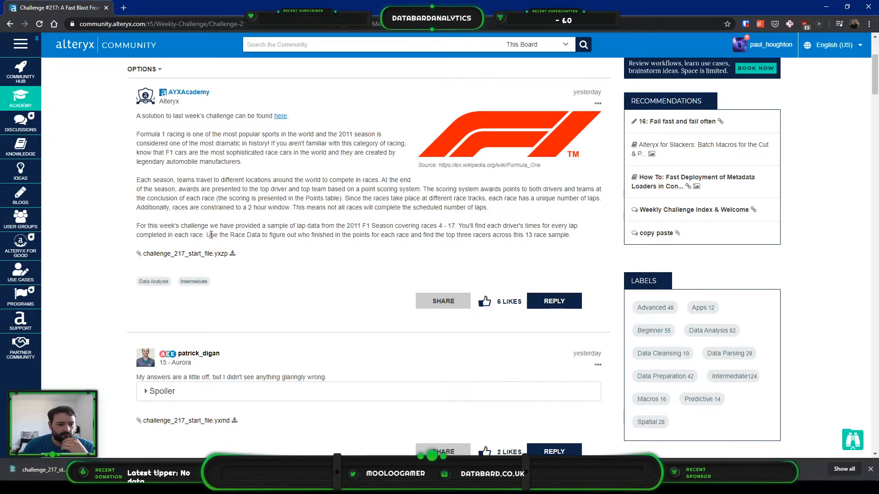
left_click_drag(196, 225, 493, 223)
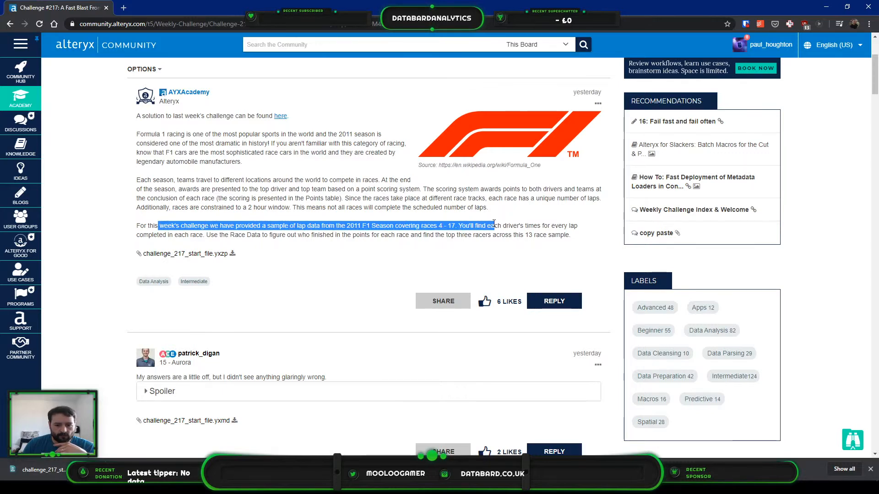
left_click(514, 246)
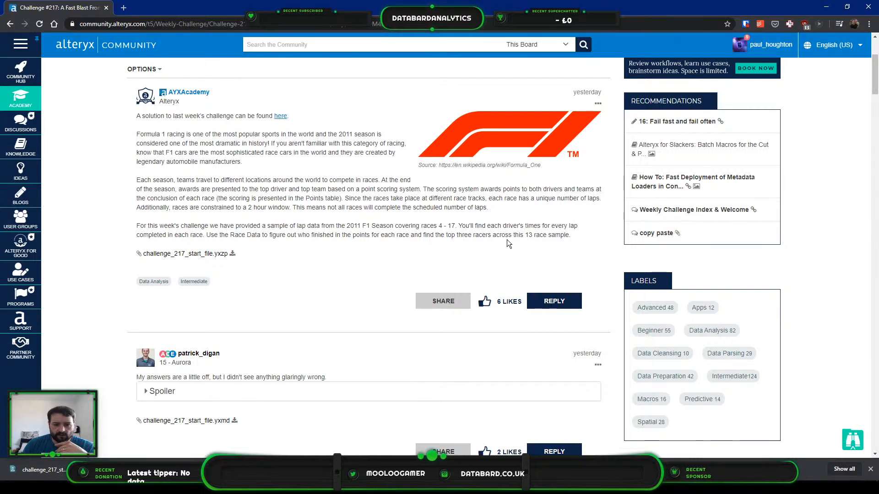
left_click_drag(571, 235, 366, 234)
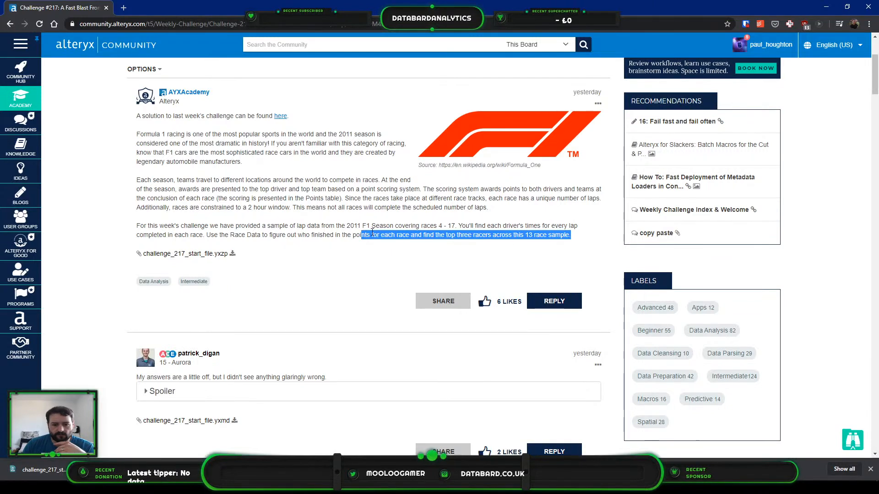
left_click(409, 222)
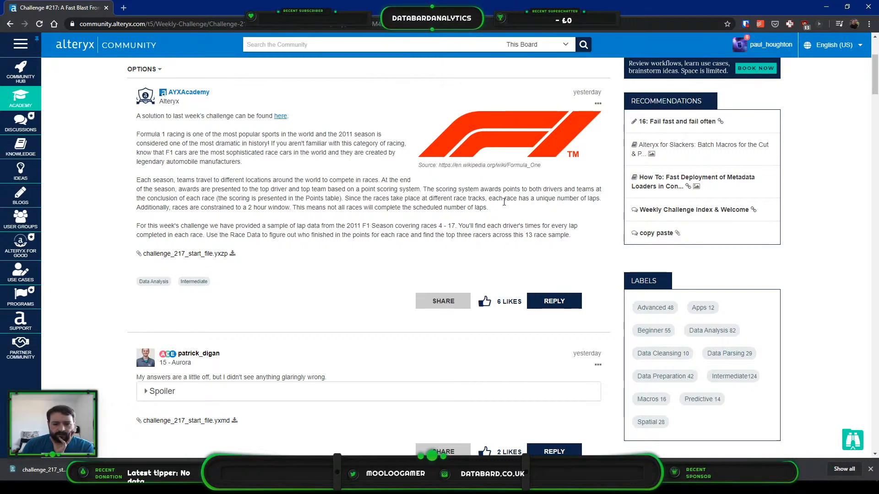
left_click_drag(503, 198, 599, 199)
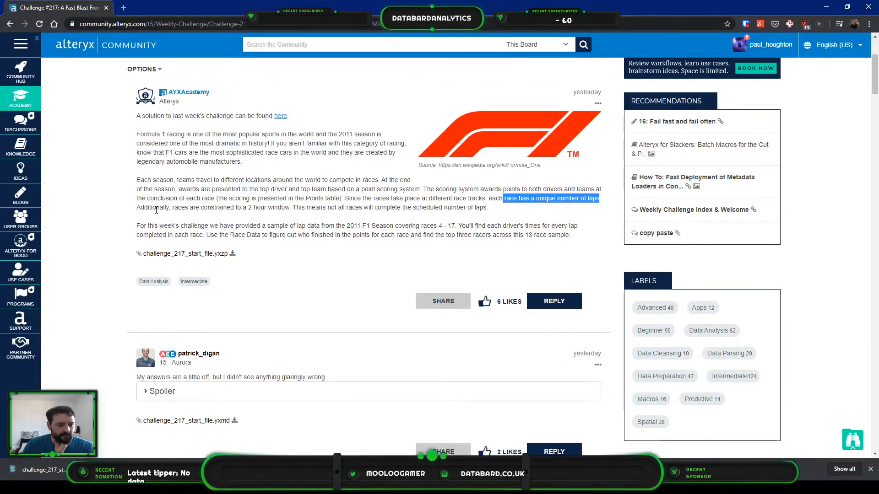
left_click_drag(247, 208, 305, 210)
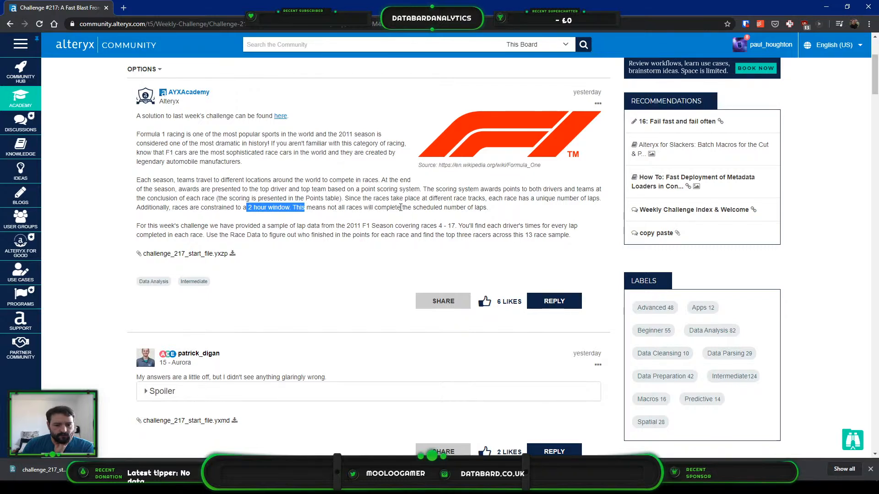
left_click_drag(393, 208, 483, 208)
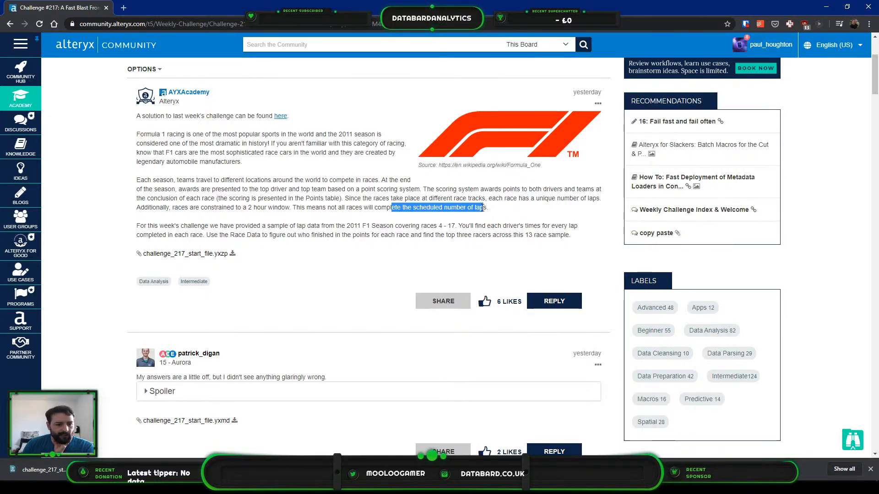
left_click(513, 200)
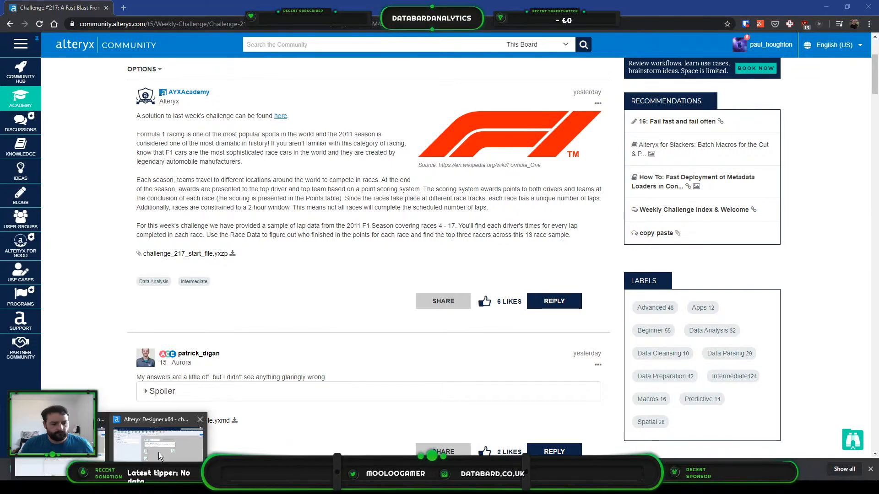
- Switch to Alteryx Designer and run the challenge_217_Solution workflow with the F1 Race Data input selected
left_click(158, 452)
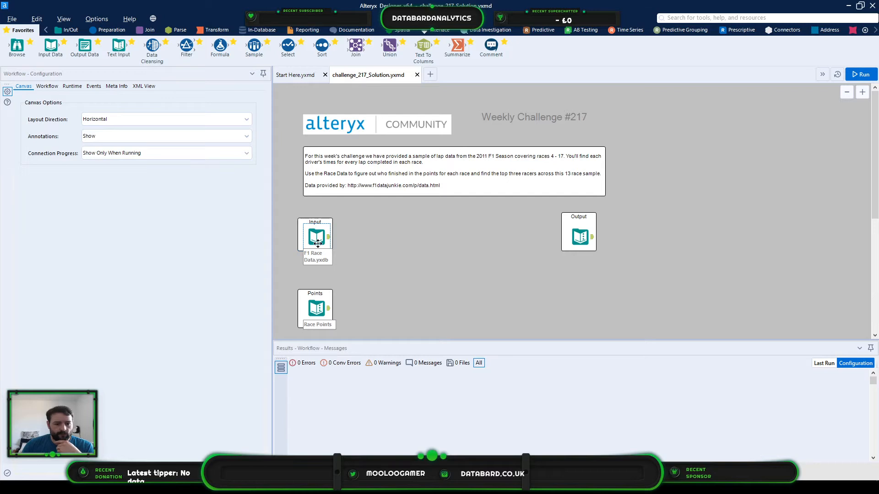
left_click(317, 238)
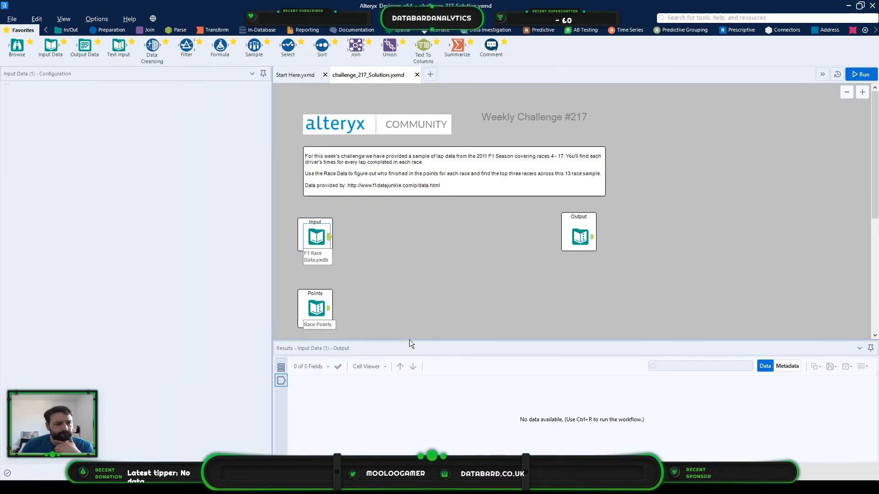
key("ctrl+r")
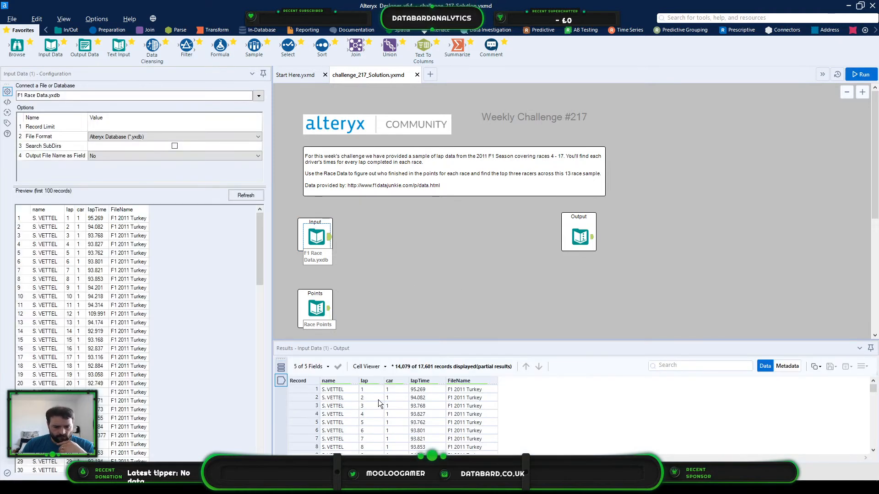
- Examine the F1 race records, checking how laps, lap times and file names run from one driver to the next
left_click(466, 391)
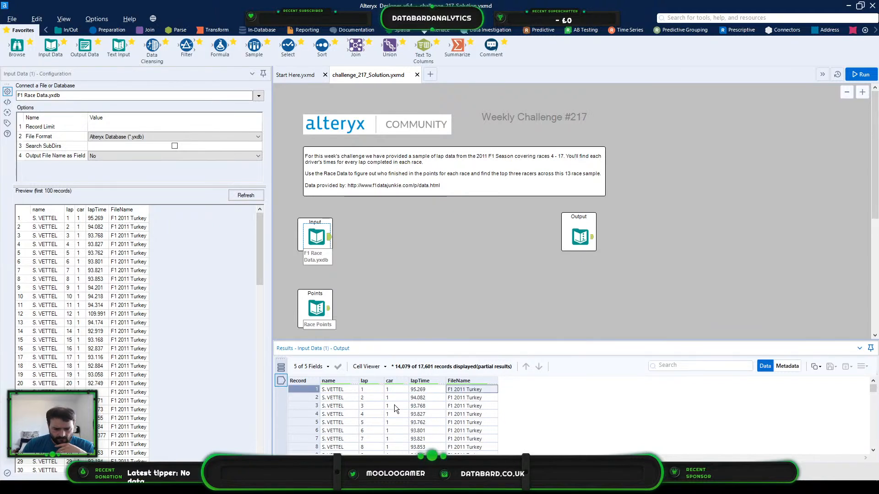
scroll(369, 388, "down", 12)
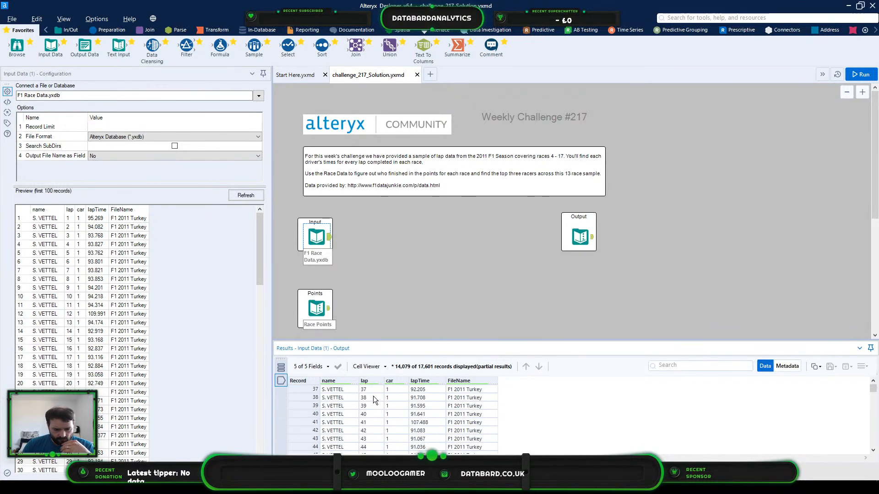
scroll(372, 397, "down", 20)
scroll(372, 397, "up", 20)
scroll(372, 396, "down", 3)
left_click(373, 413)
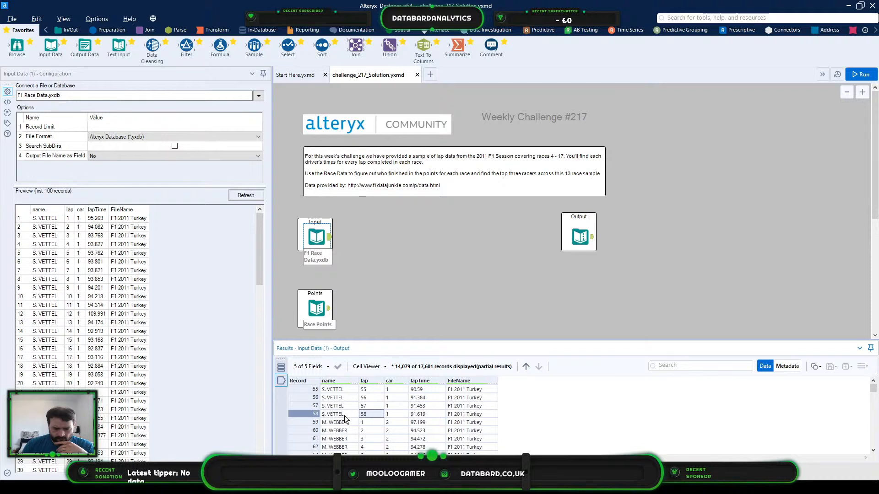
left_click(432, 416)
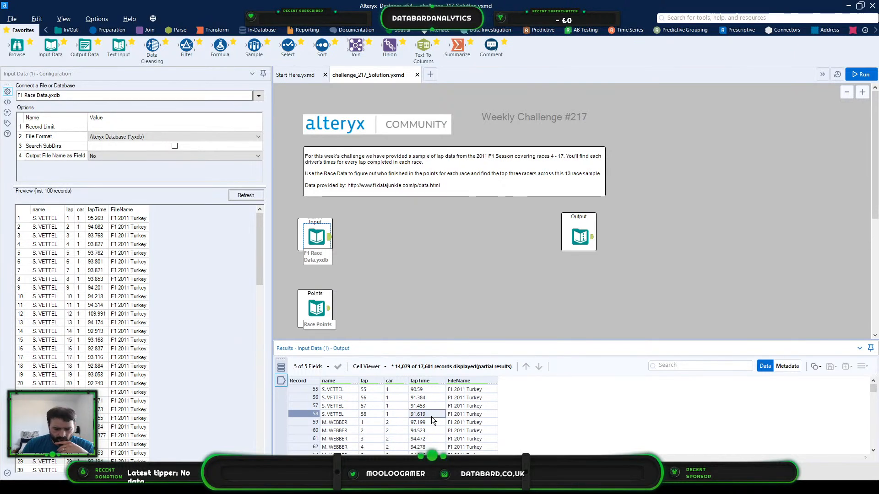
scroll(431, 417, "up", 9)
scroll(355, 400, "down", 4)
scroll(471, 399, "down", 4)
- Review the points awarded per finishing place in the Race Points table and the expected driver standings in the Output table
left_click(325, 320)
left_click(342, 391)
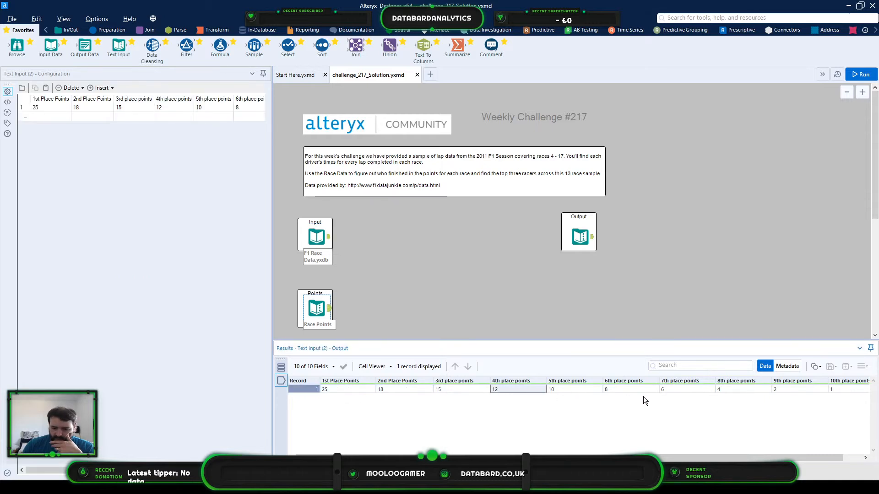
left_click_drag(717, 458, 738, 457)
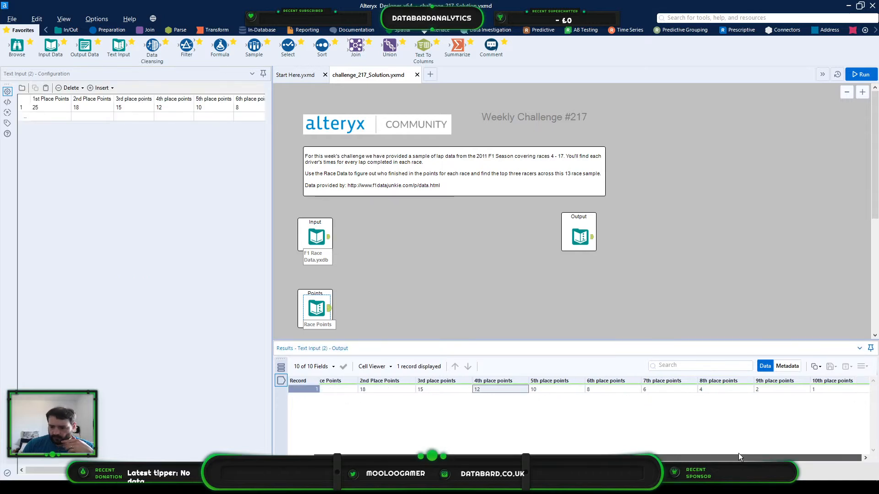
left_click(580, 234)
left_click(351, 390)
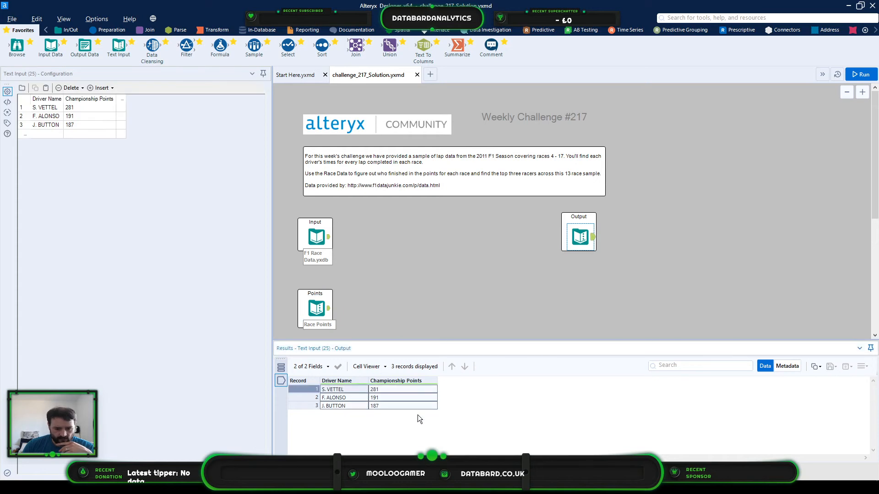
left_click_drag(418, 415, 417, 416)
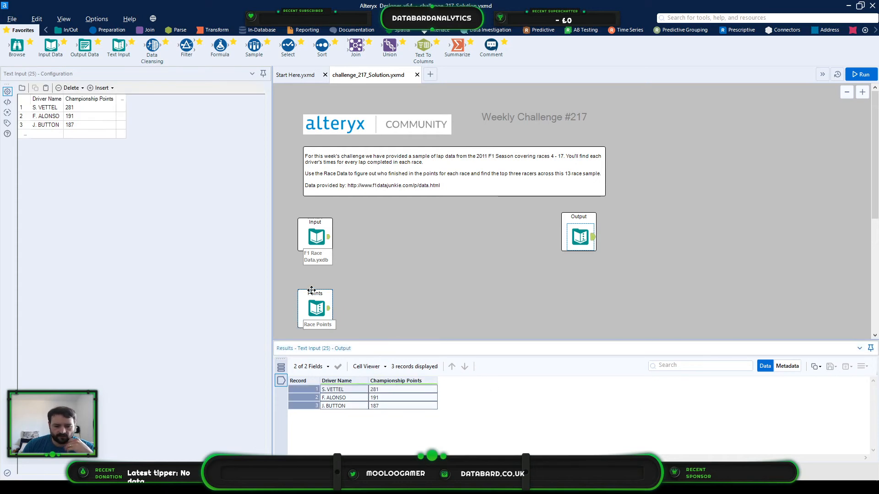
- Inspect the F1 Race Data input's metadata, checking the data types and sizes of the lap, FileName and name fields
left_click(326, 235)
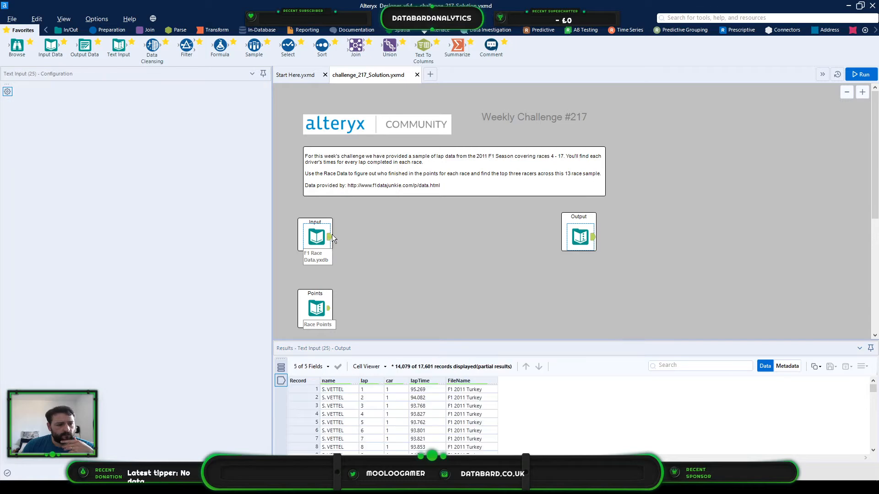
left_click(433, 392)
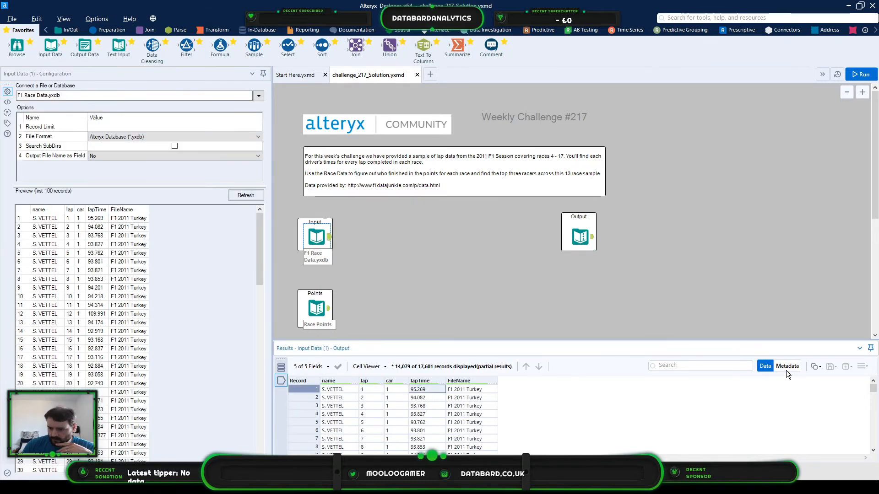
left_click(787, 366)
left_click_drag(349, 398, 430, 431)
left_click(344, 396)
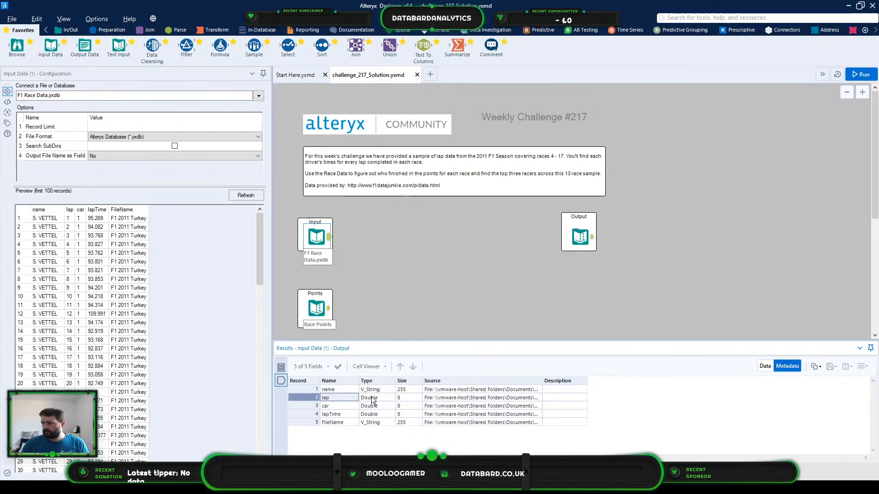
key("super")
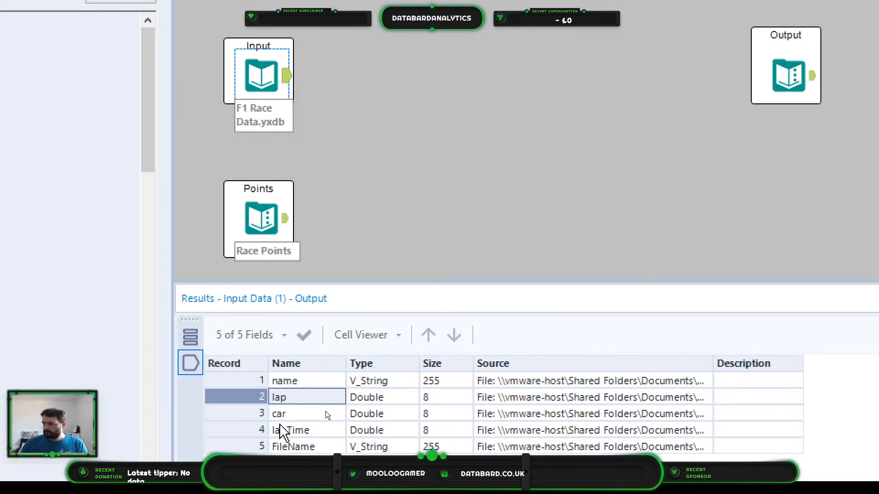
left_click_drag(283, 401, 447, 393)
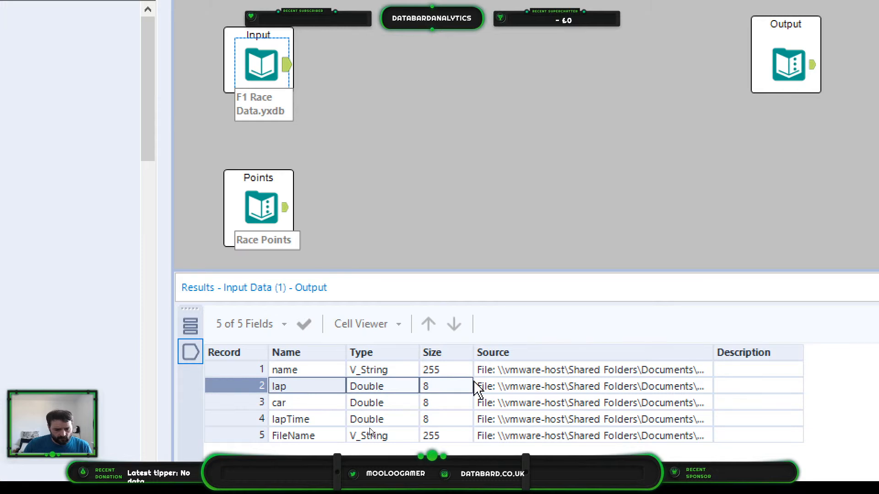
left_click_drag(284, 435, 424, 435)
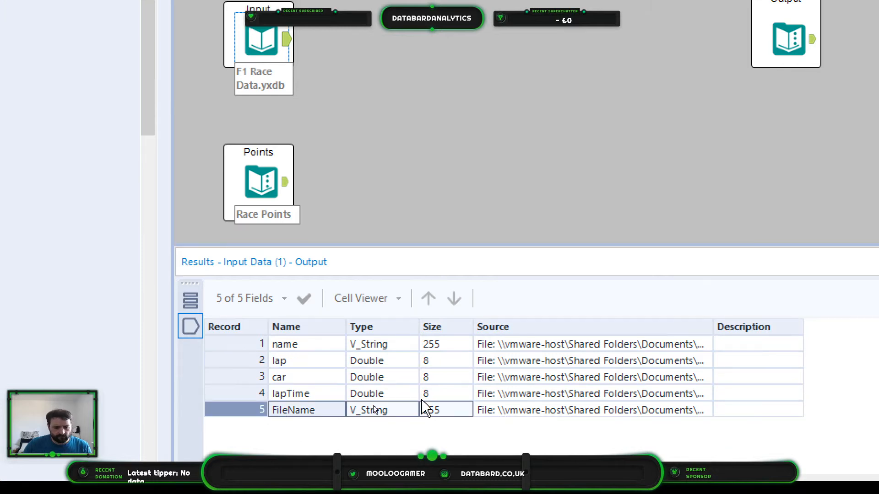
left_click_drag(289, 346, 503, 350)
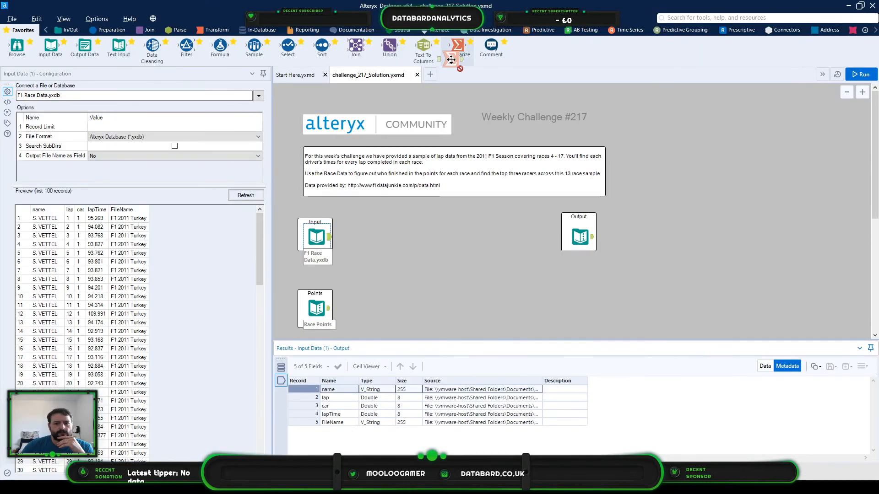
- Add a Summarize tool fed by the F1 Race Data input and group it by FileName and name
left_click_drag(457, 46, 376, 237)
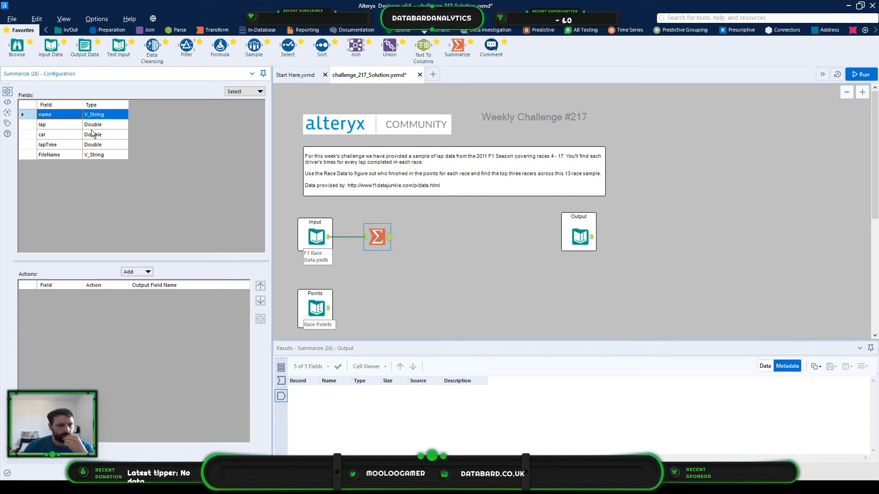
left_click(135, 272)
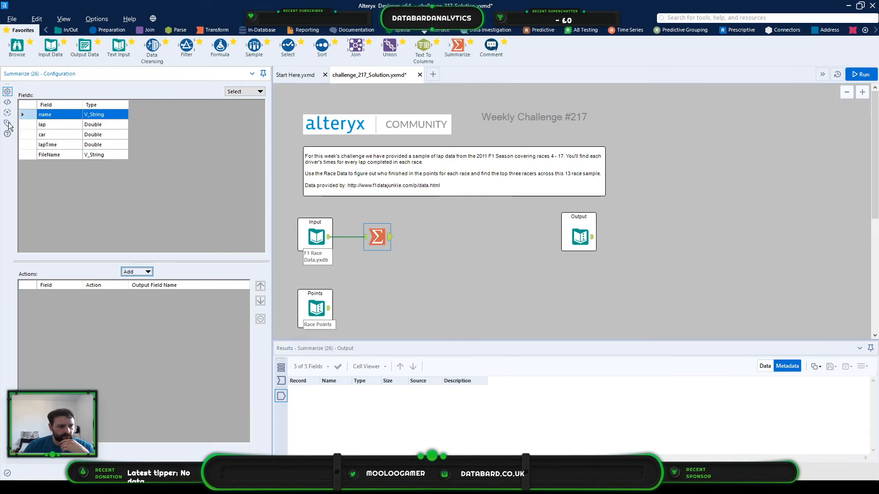
left_click(51, 155)
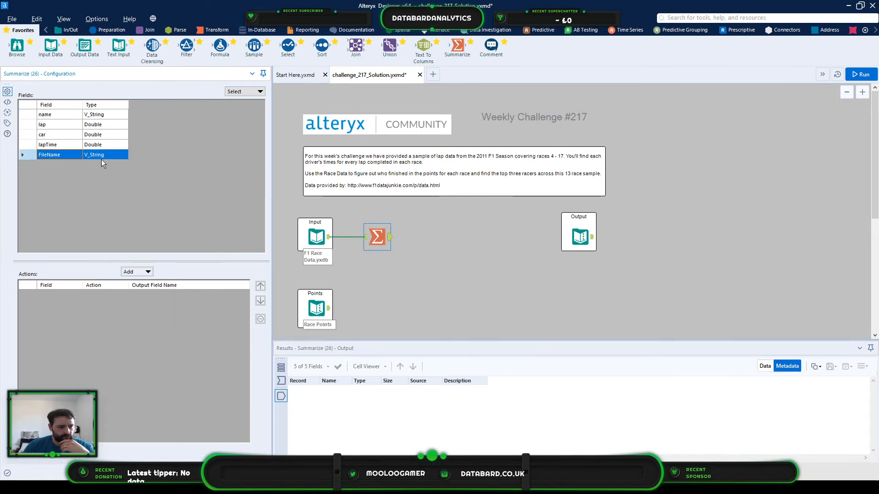
left_click(137, 271)
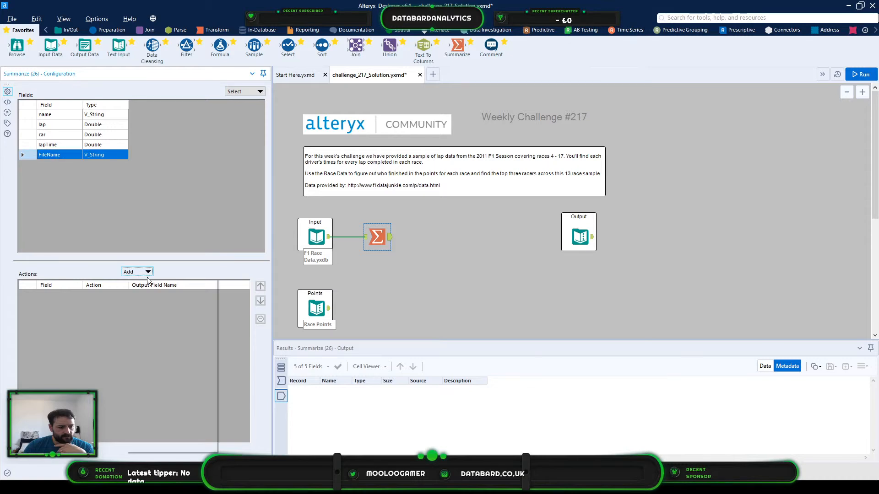
left_click(160, 282)
left_click(50, 113)
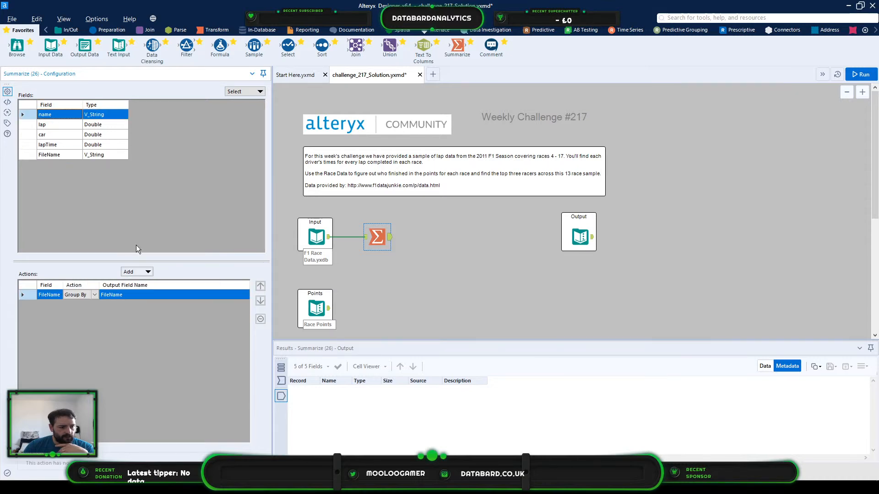
left_click(144, 273)
left_click(142, 282)
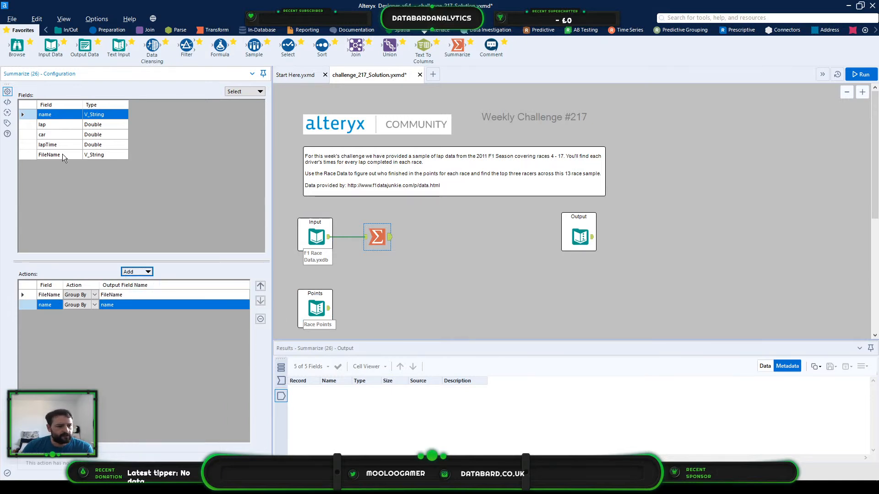
- Examine the race records entering the Summarize tool, checking how lap numbers and lap times run for each driver
left_click(316, 235)
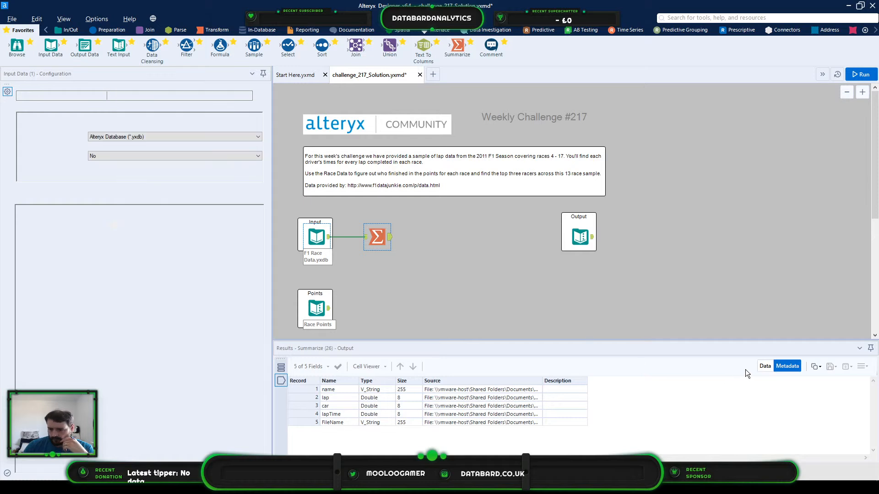
left_click(764, 366)
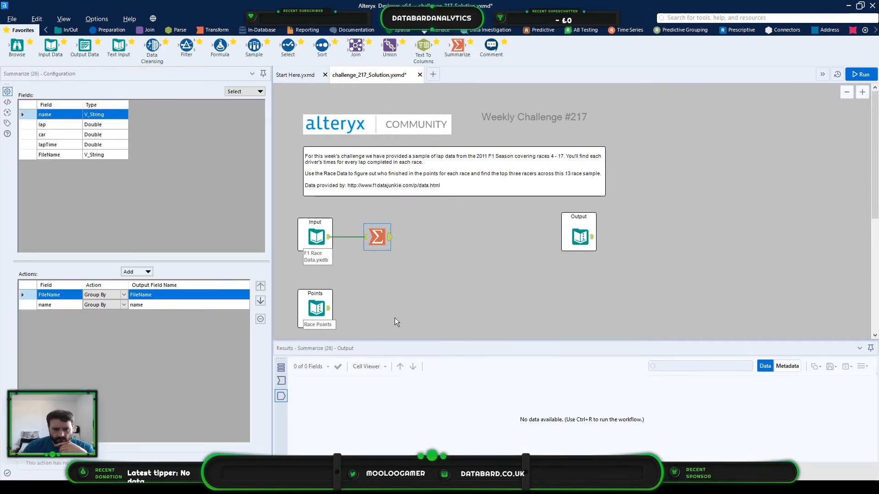
left_click(282, 380)
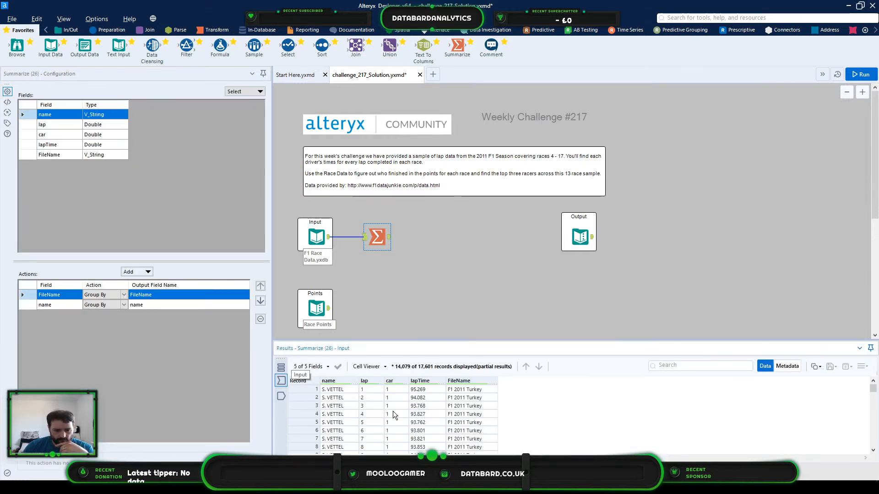
scroll(399, 391, "down", 5)
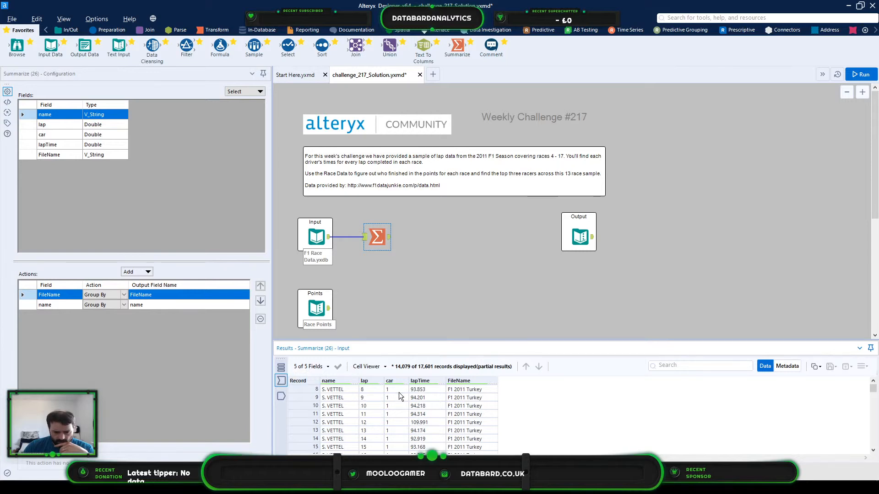
scroll(399, 395, "down", 12)
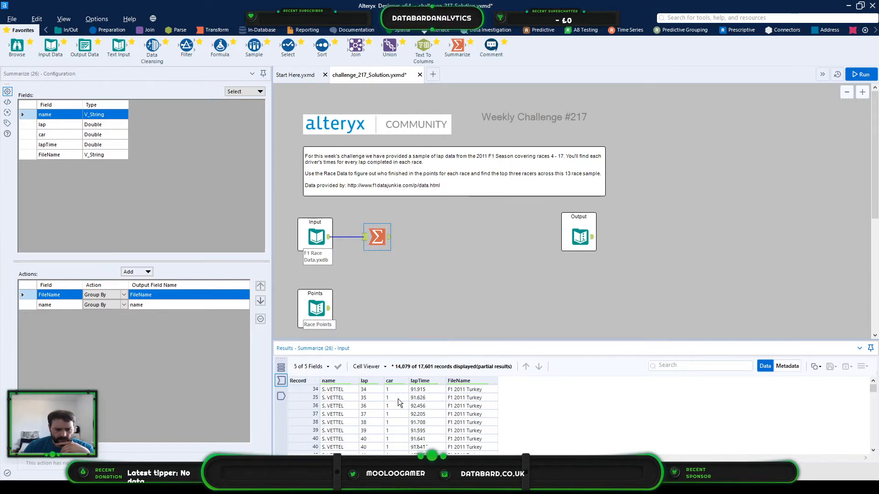
left_click_drag(395, 389, 395, 430)
scroll(394, 426, "down", 15)
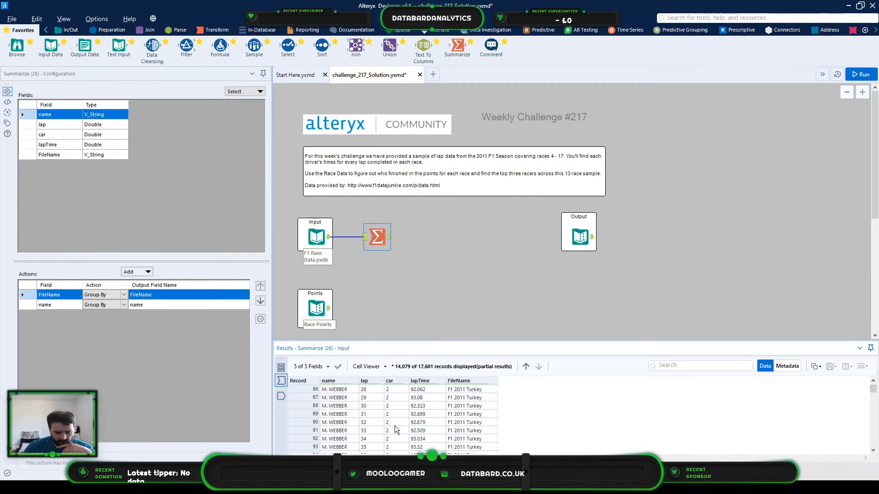
scroll(401, 428, "down", 20)
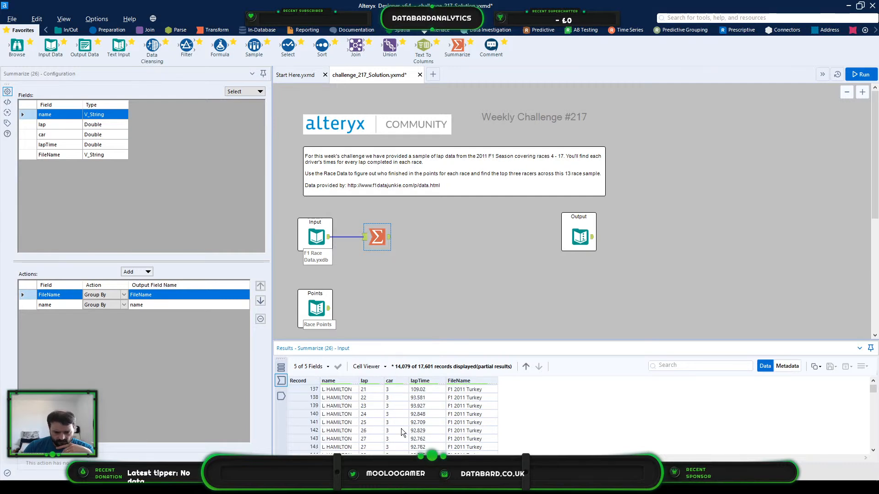
scroll(401, 428, "down", 20)
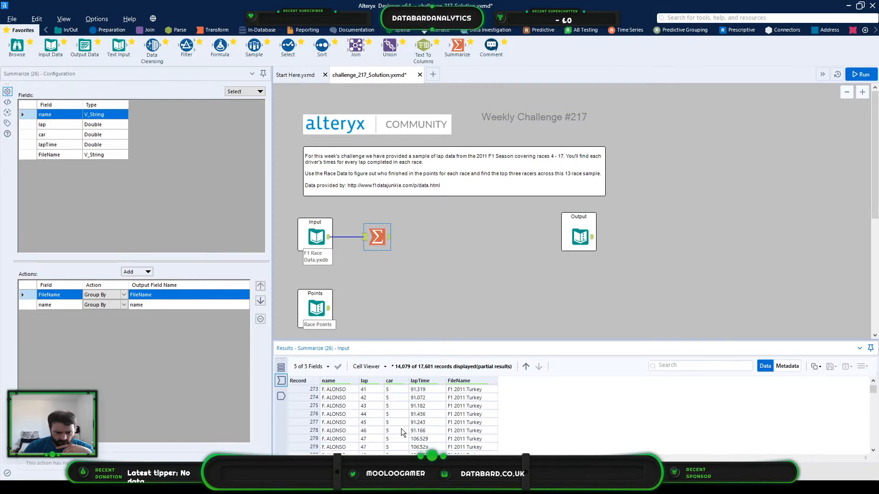
scroll(401, 428, "up", 20)
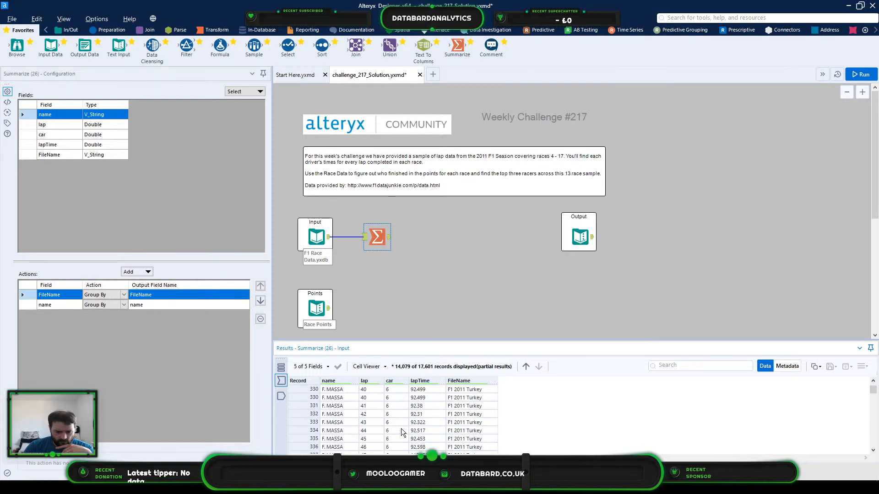
scroll(401, 429, "up", 20)
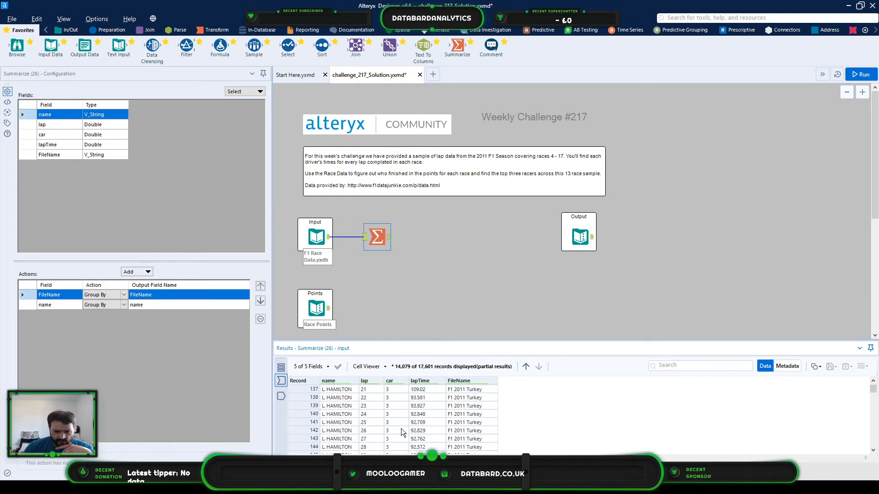
scroll(403, 419, "up", 3)
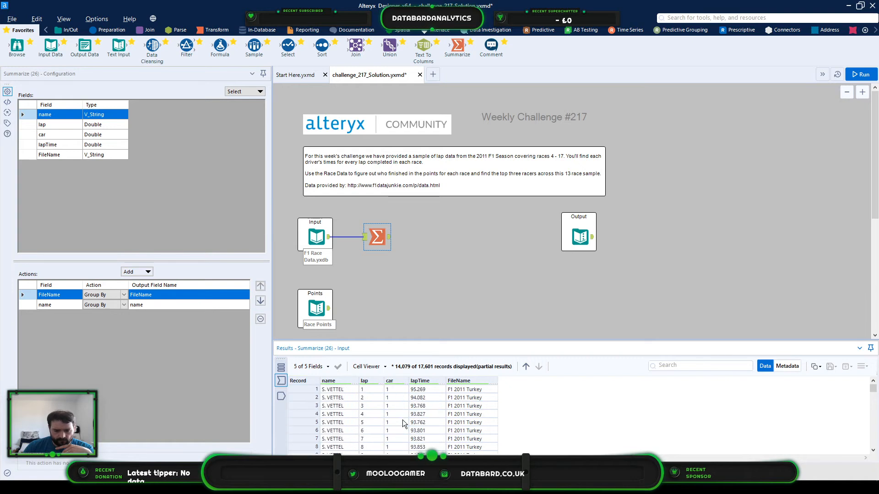
left_click(373, 390)
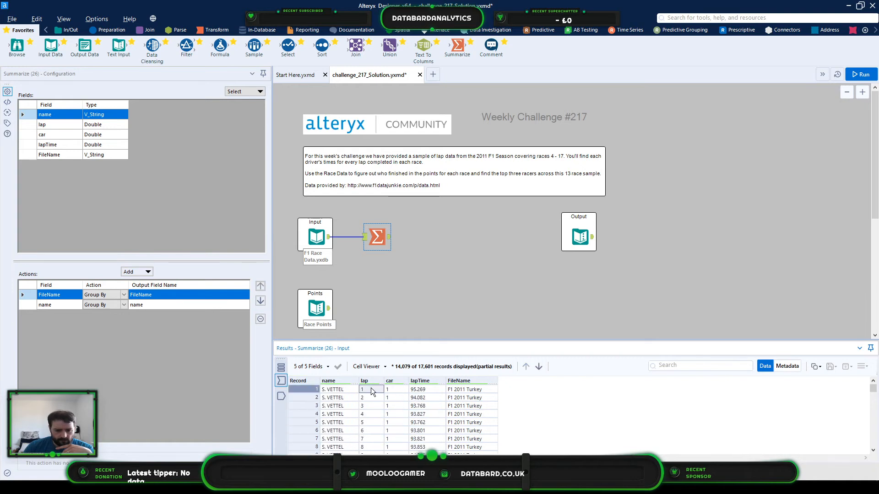
- Add a Max action on the lap field to the Summarize tool
left_click(62, 128)
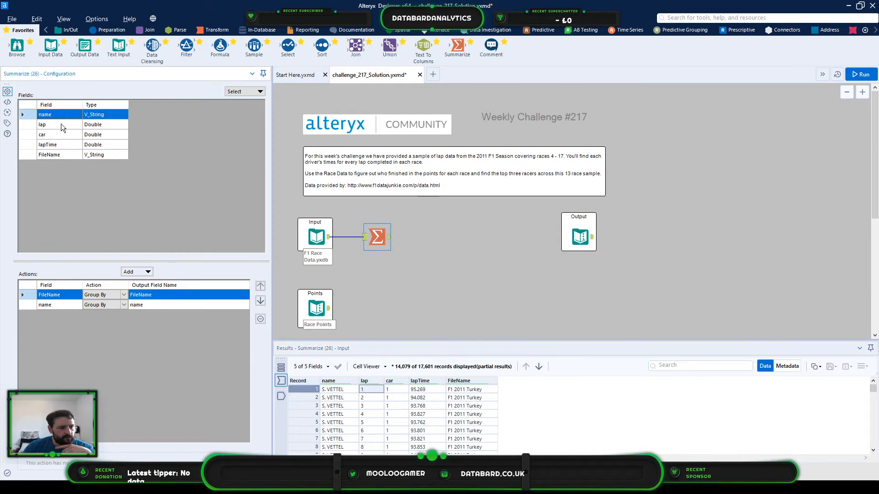
left_click(61, 123)
left_click(136, 272)
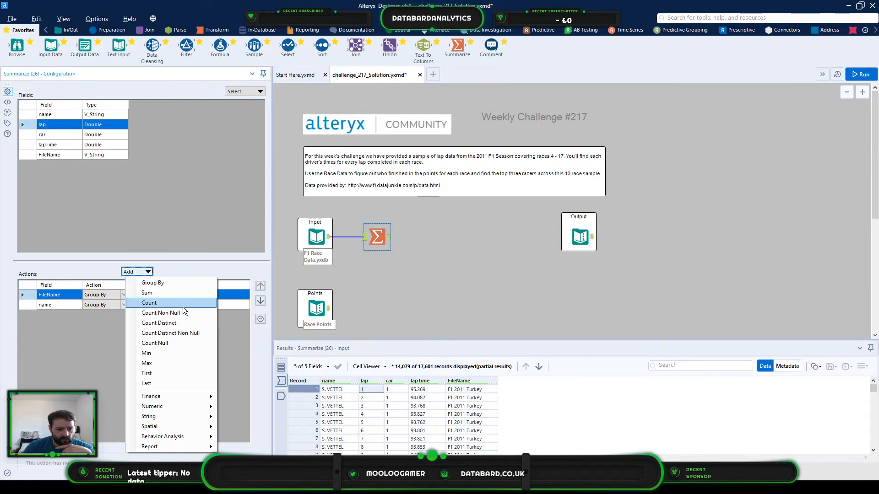
left_click(179, 364)
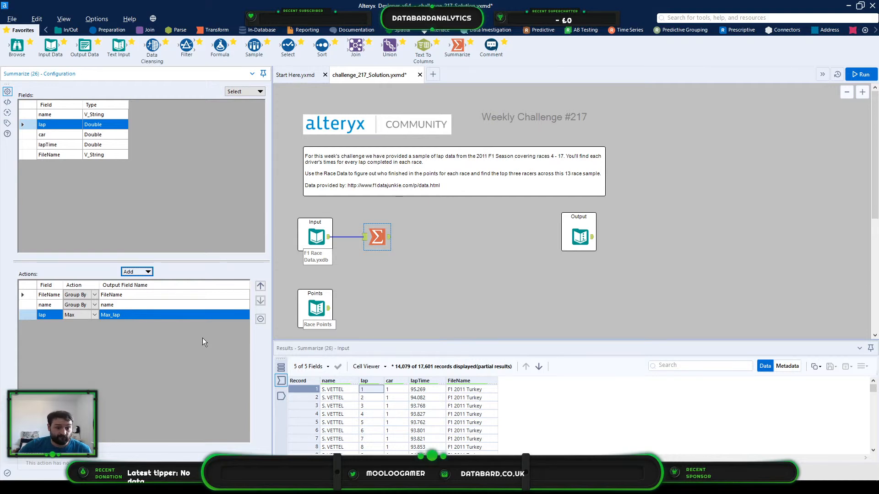
- Add a Sum action on the lapTime field to the Summarize tool
left_click(430, 388)
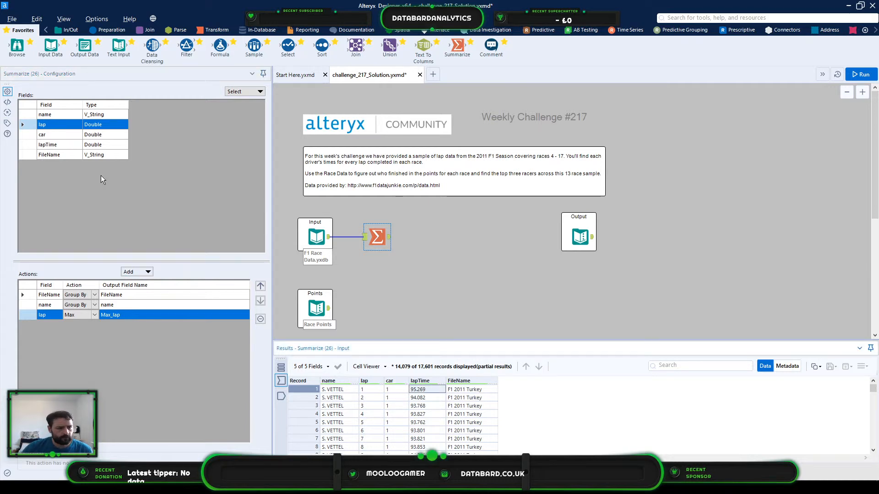
left_click(26, 144)
left_click(136, 271)
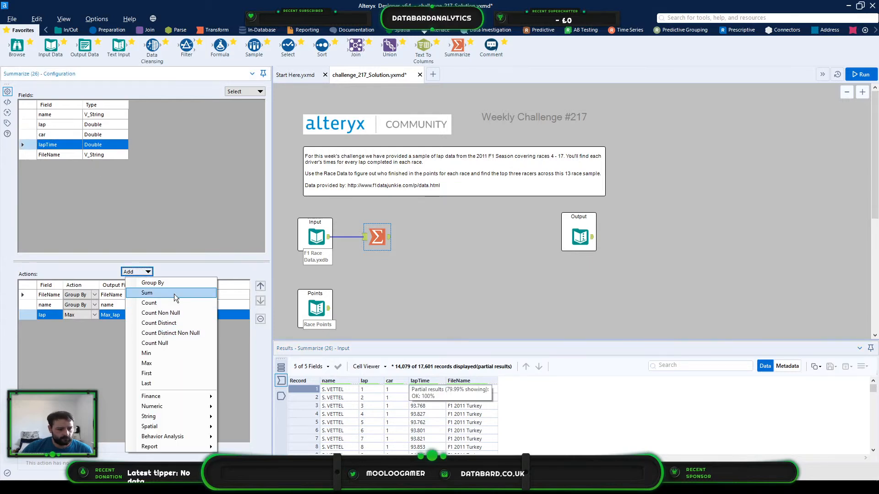
left_click(174, 294)
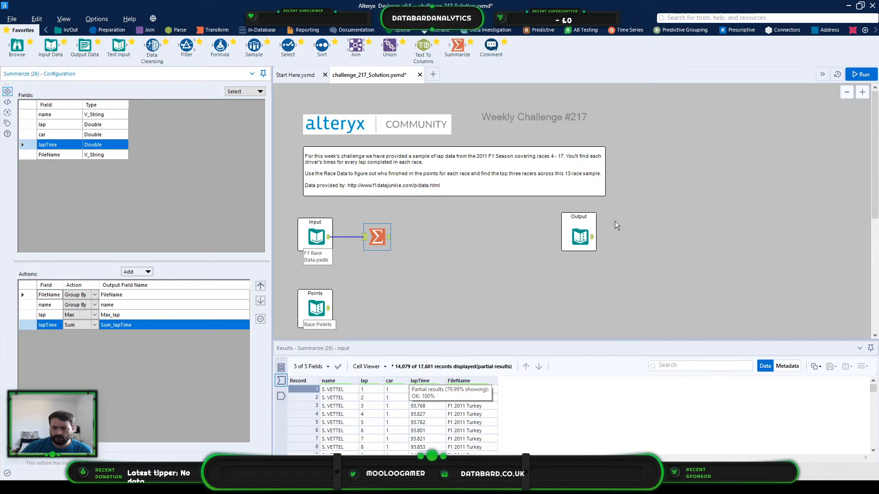
- Run the workflow and show the Summarize tool's output records
left_click(849, 78)
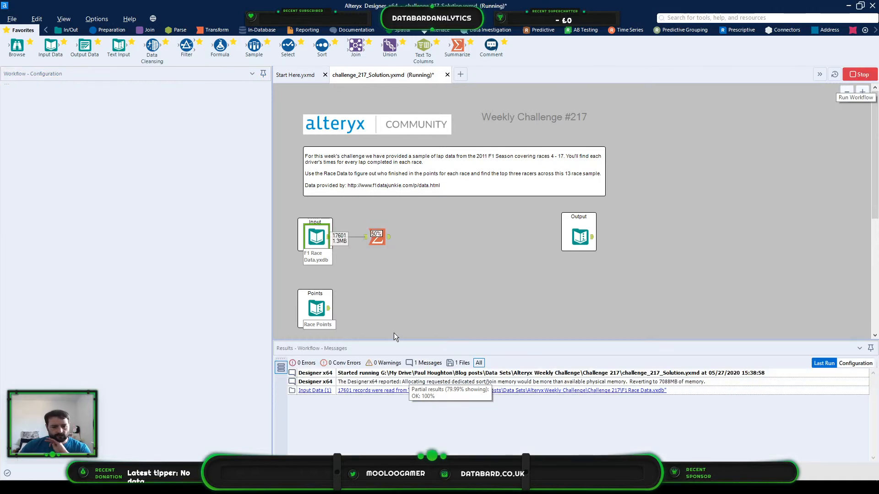
left_click(385, 242)
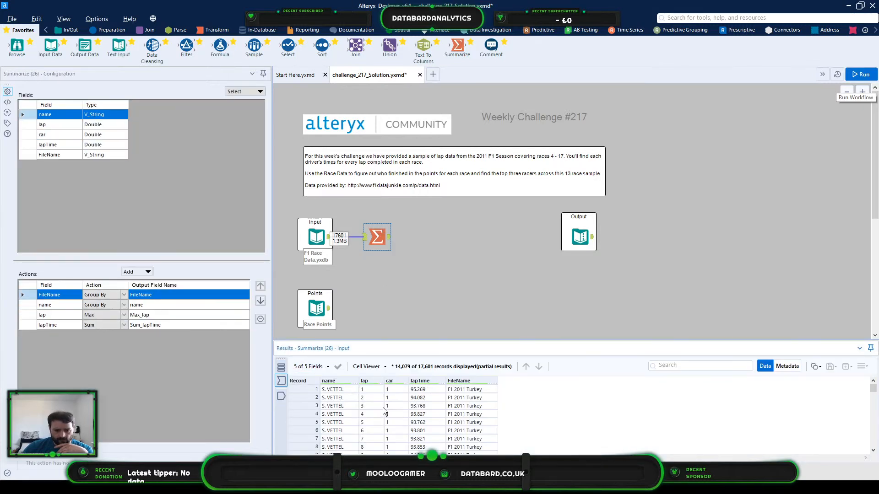
left_click(280, 396)
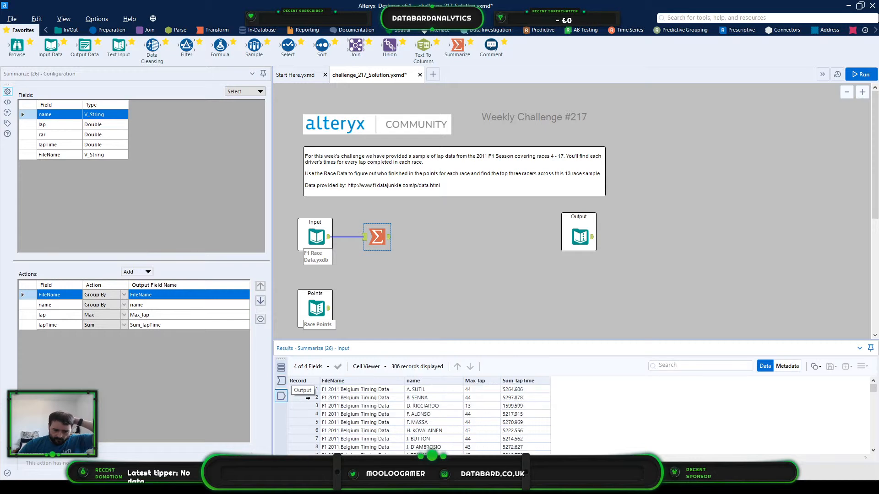
- Review the summarized records, comparing each driver's maximum lap and total lap time within the Belgium race
left_click(350, 390)
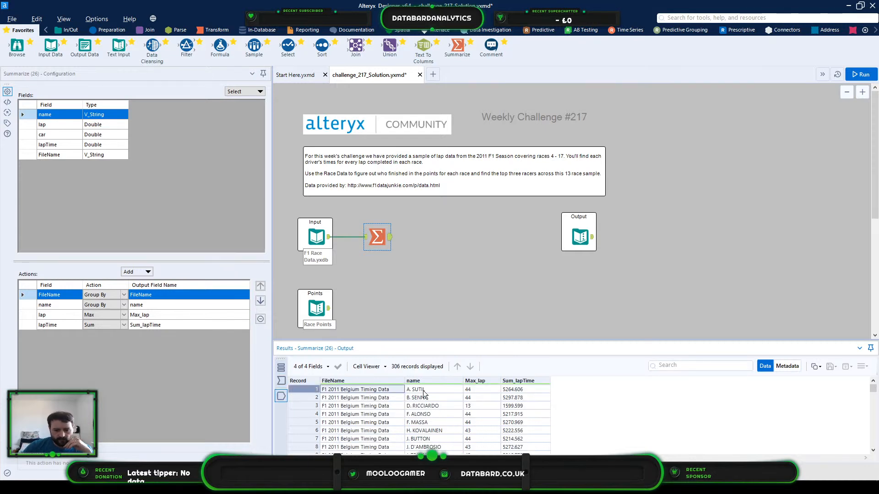
left_click(439, 389)
left_click(484, 391)
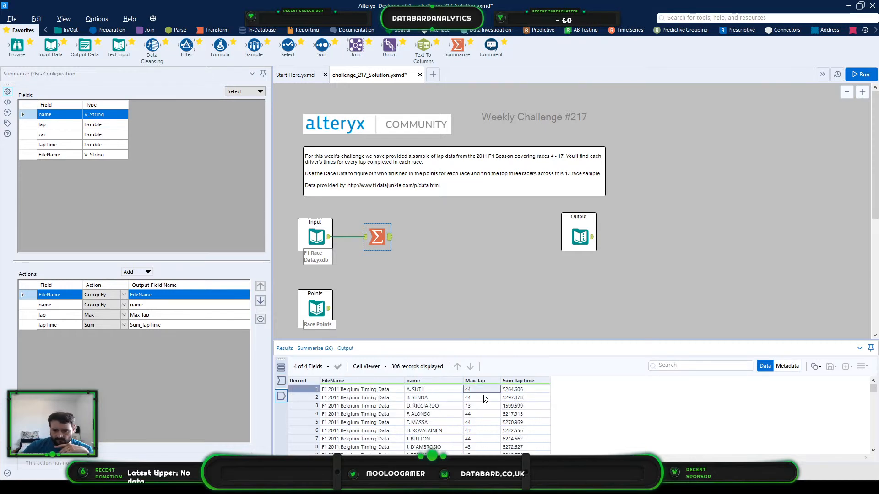
left_click(421, 406)
left_click(297, 405)
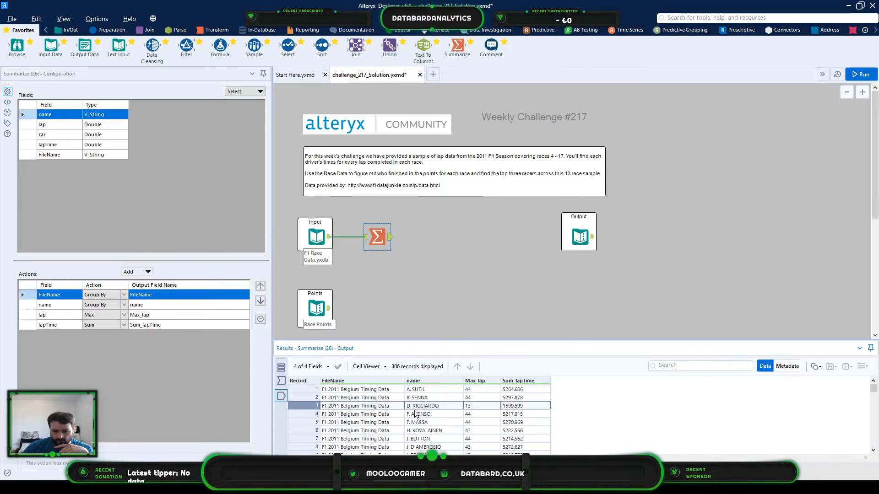
left_click(474, 408)
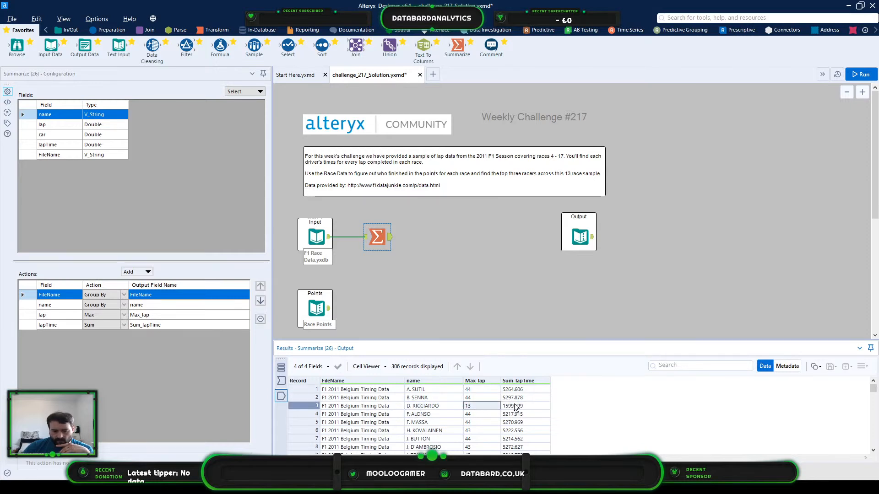
left_click(516, 405)
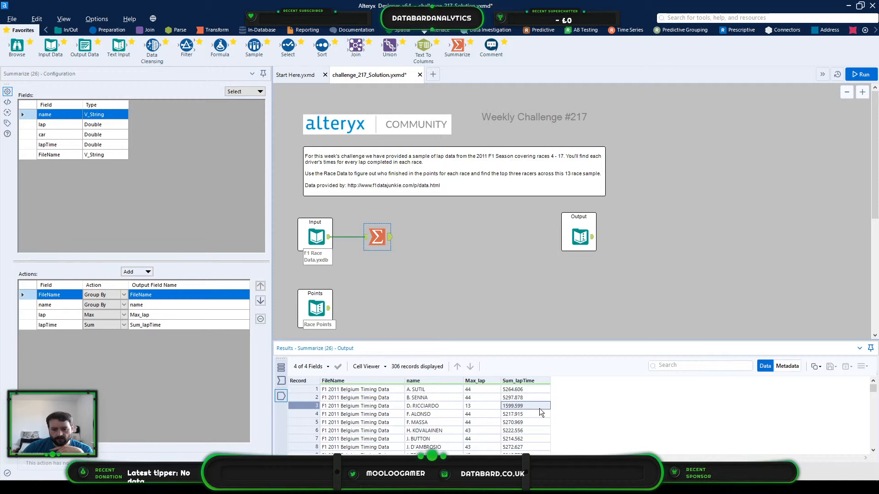
left_click_drag(543, 406, 393, 403)
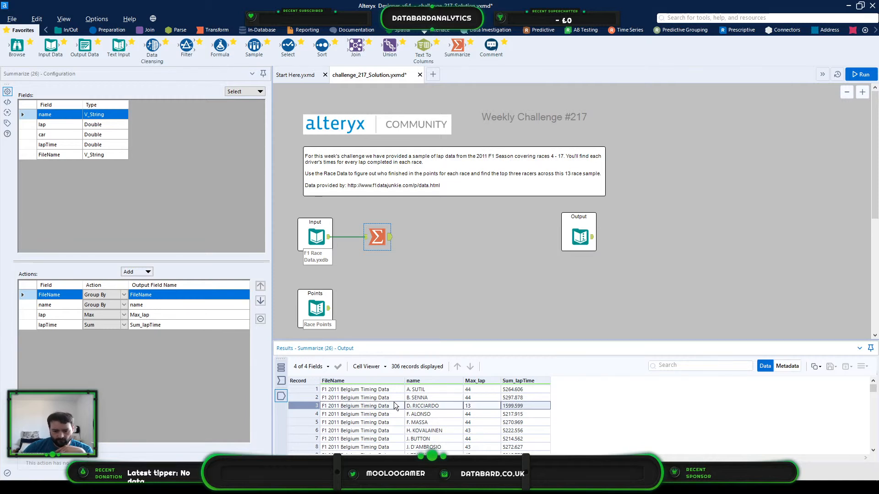
scroll(461, 414, "down", 3)
scroll(461, 415, "down", 3)
scroll(461, 414, "up", 6)
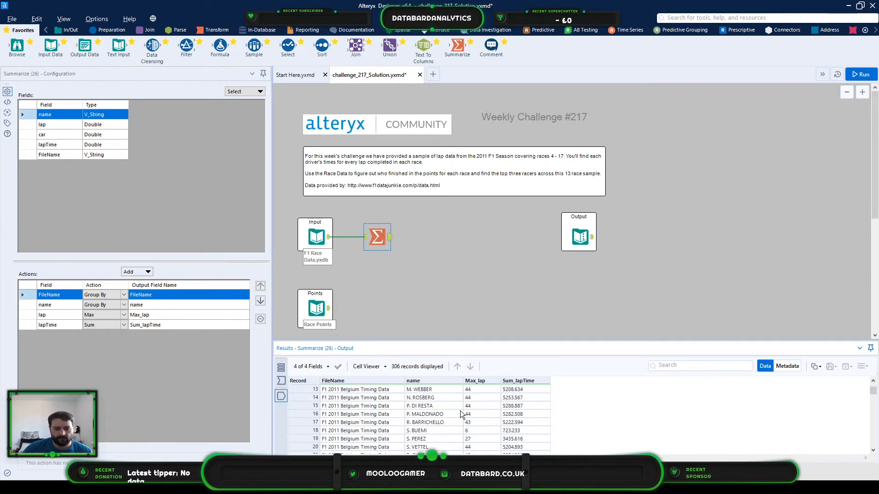
- Connect a second Summarize tool to the F1 race data input and group it by FileName
left_click_drag(450, 53, 378, 264)
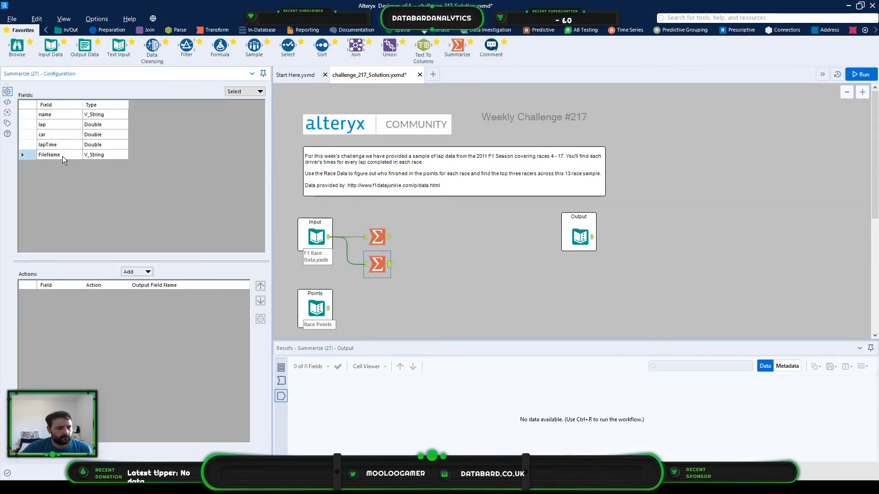
left_click(62, 156)
left_click(138, 274)
left_click(167, 284)
- Add a Max action on the lap field to the second Summarize tool and name its output Race Lap Length
left_click(35, 124)
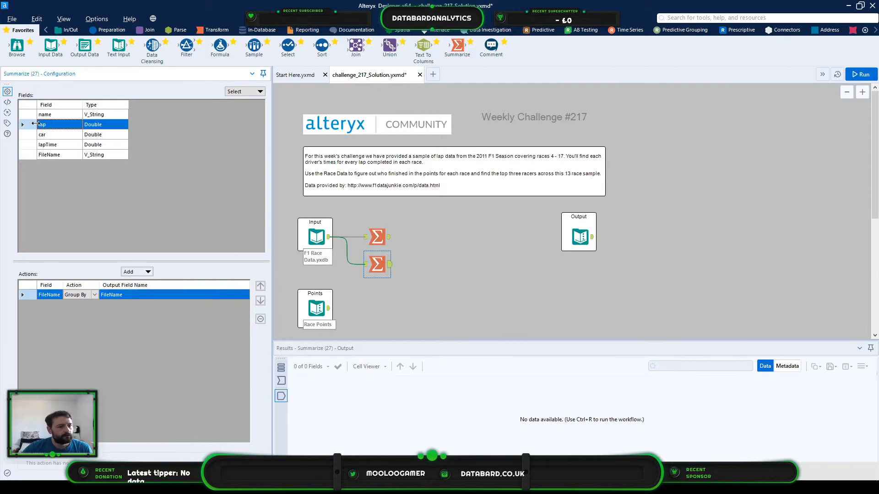
left_click(136, 272)
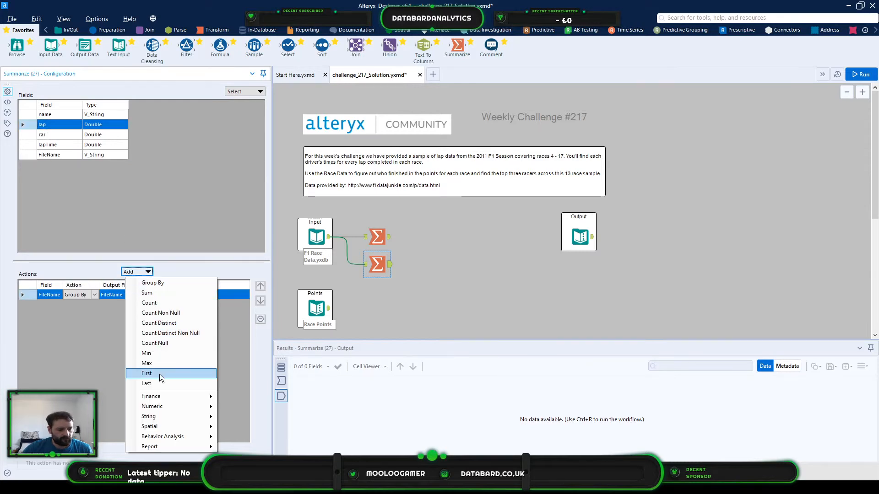
left_click(161, 365)
left_click(156, 305)
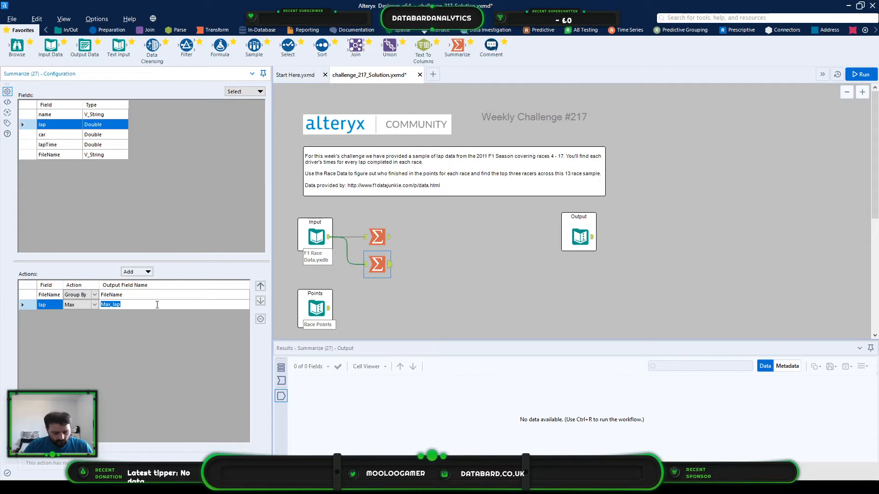
type("Race")
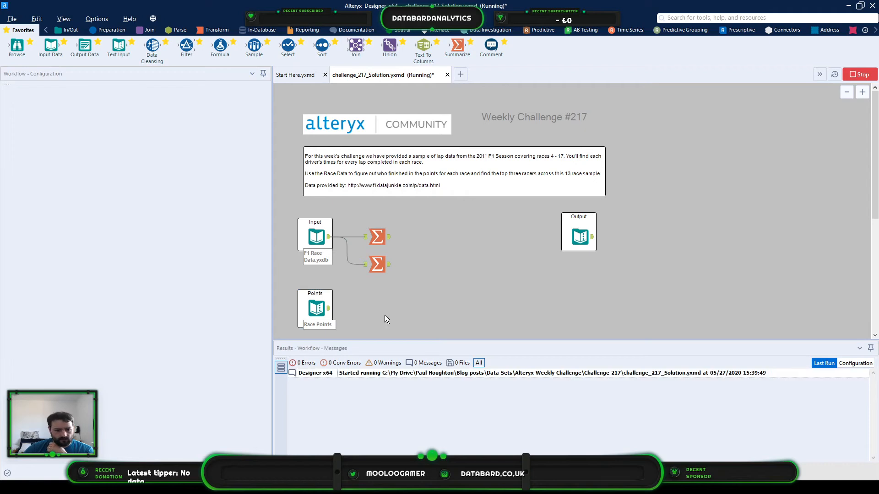
- Run the workflow and check the lap length per race in the second Summarize tool's output
left_click(385, 266)
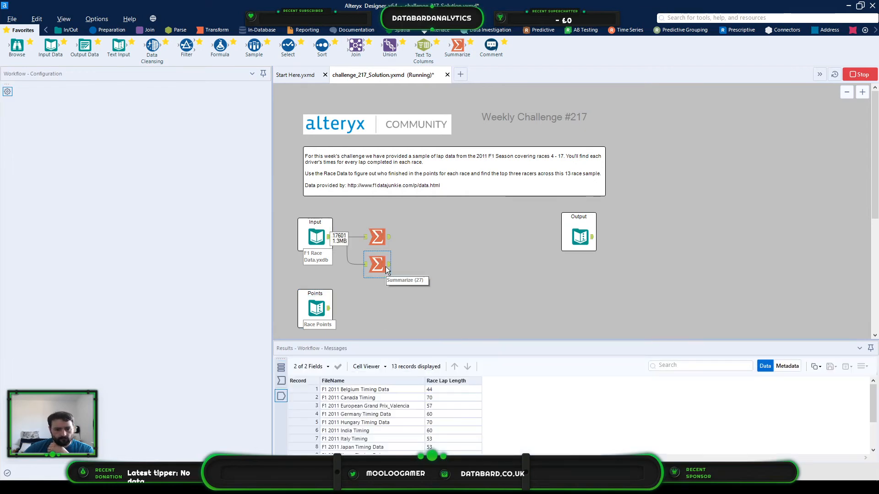
left_click(400, 390)
left_click(447, 390)
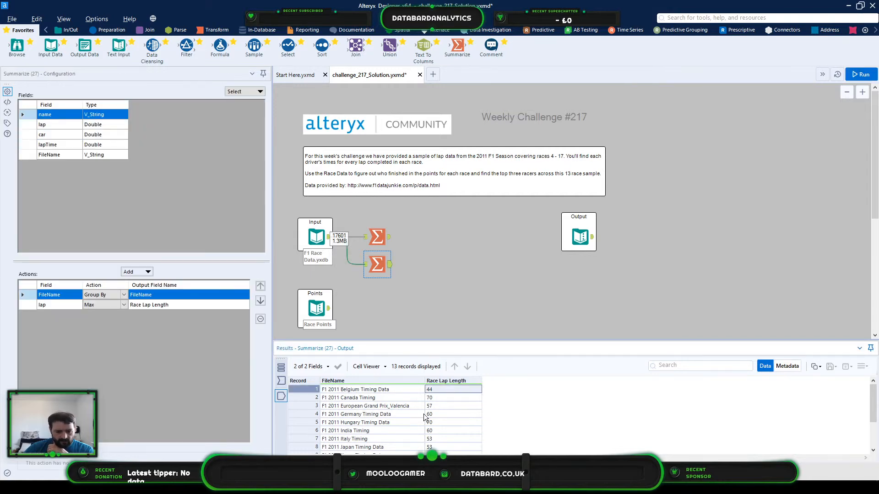
left_click(353, 397)
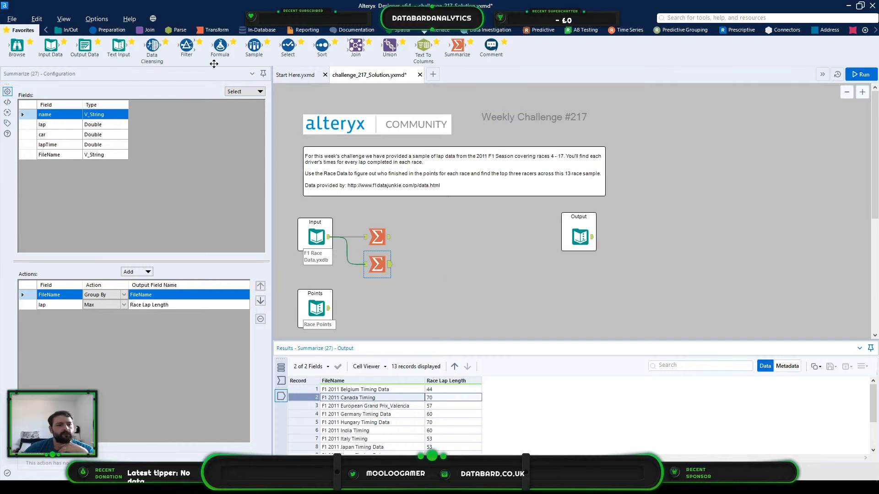
- Add a Join tool fed by both Summarize tools and match their records on FileName
left_click(137, 31)
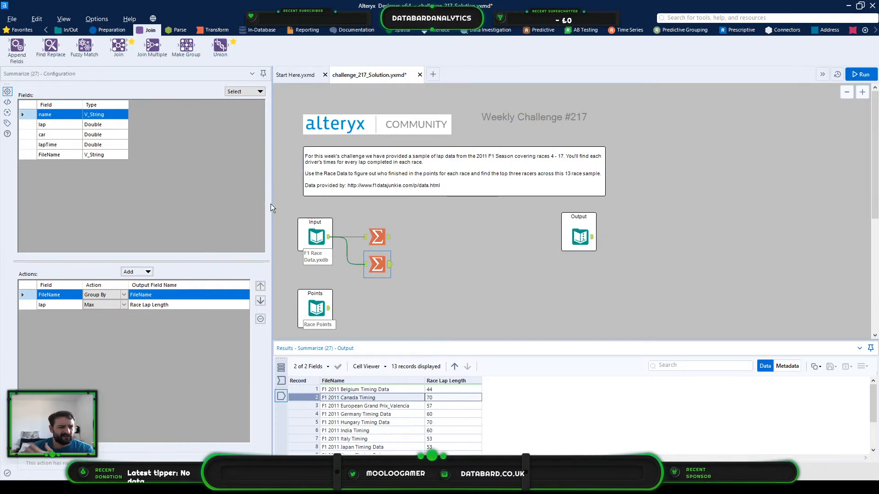
left_click_drag(118, 45, 440, 246)
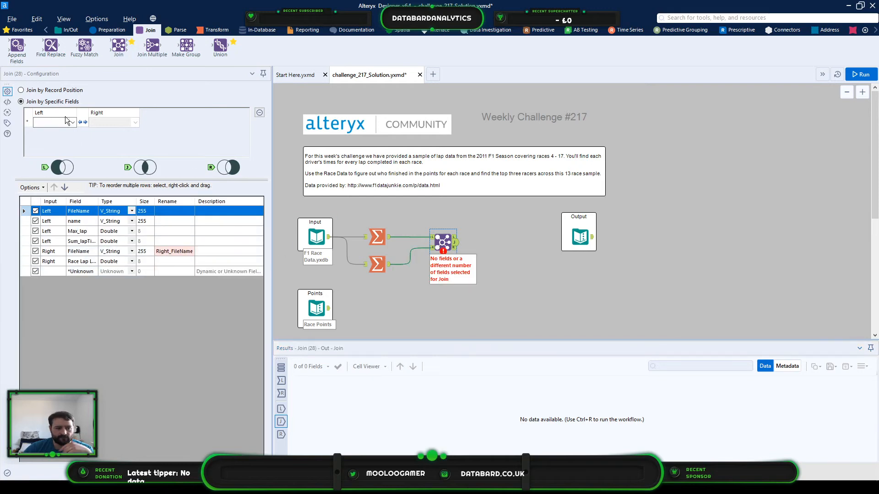
left_click(59, 123)
left_click(53, 133)
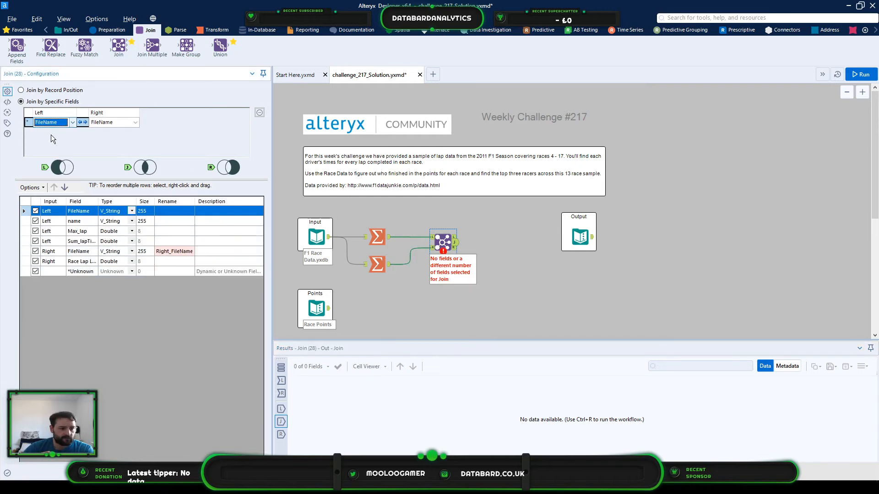
- Match Max_lap to Race Lap Length as a second join condition and exclude the right input's FileName and Race Lap Length fields
left_click(62, 133)
left_click(62, 153)
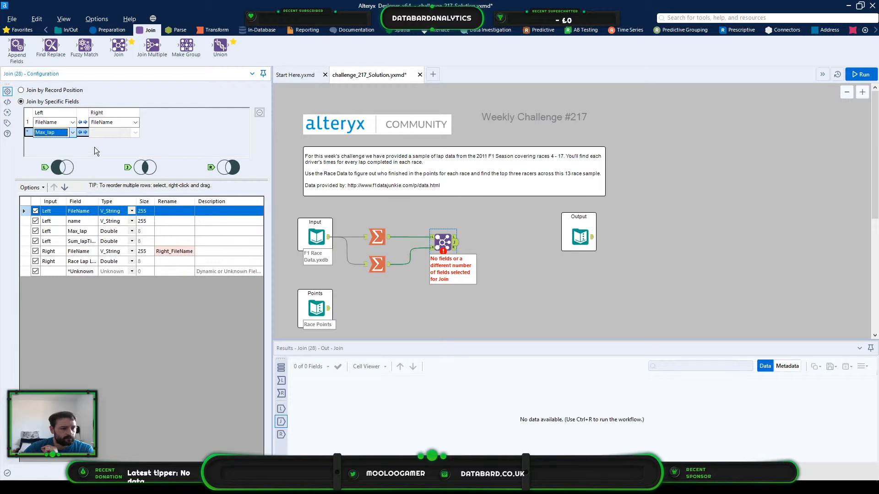
left_click(122, 135)
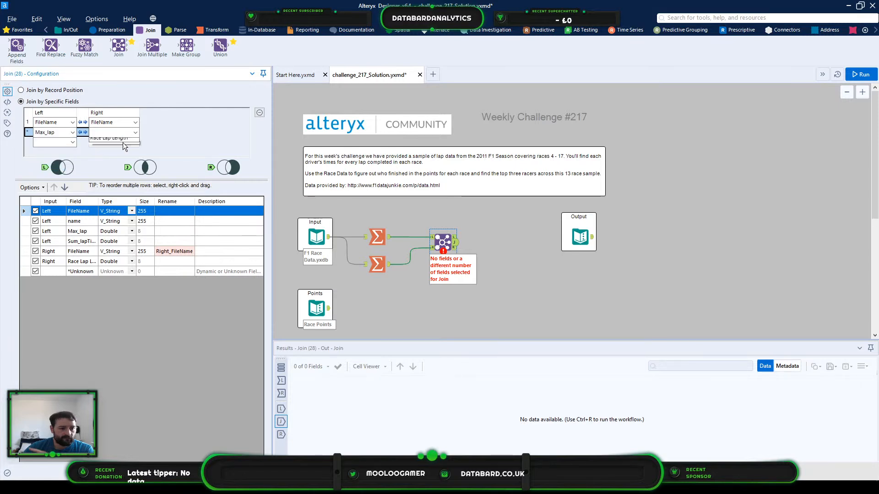
left_click(122, 142)
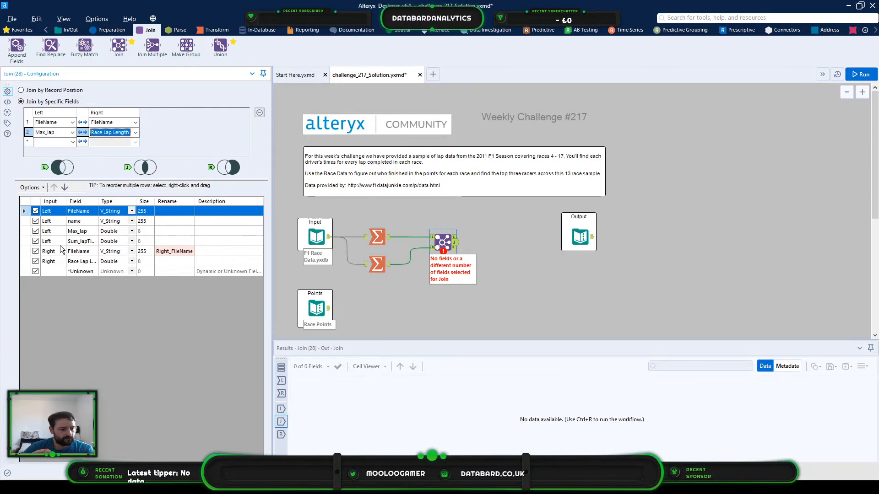
left_click(36, 251)
left_click(35, 261)
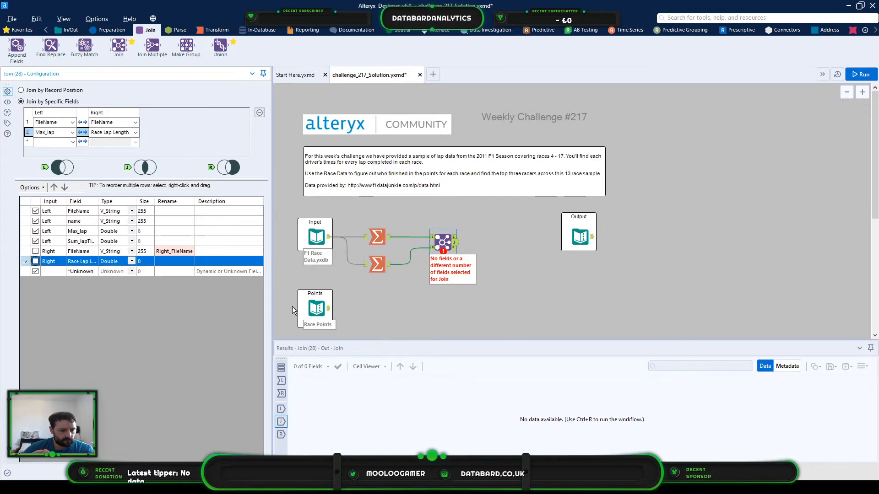
- Run the workflow and show the Join tool's results
left_click(292, 306)
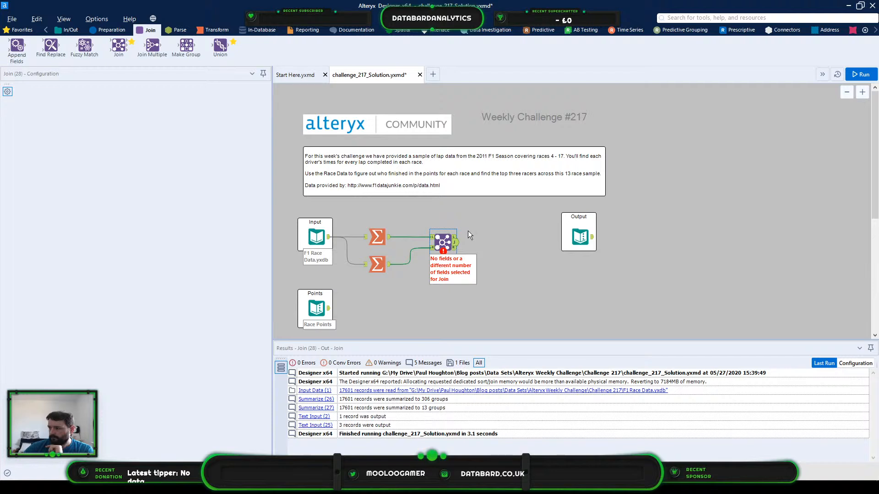
key("ctrl+r")
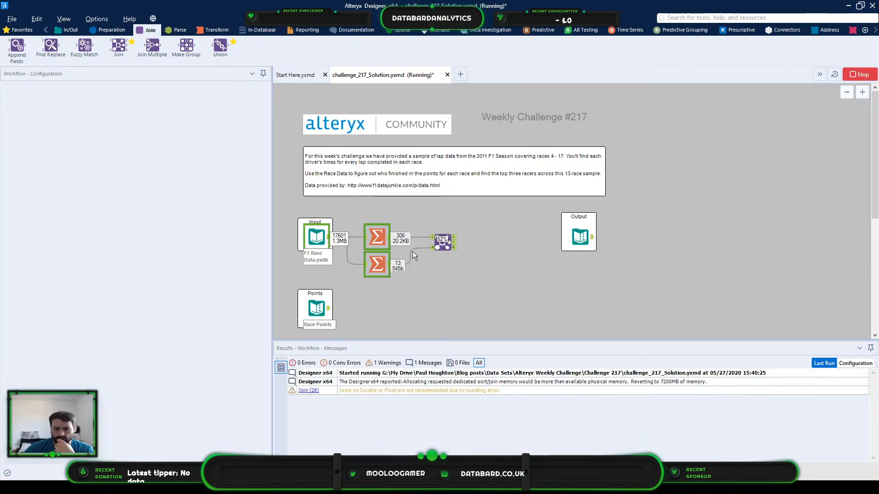
left_click(453, 242)
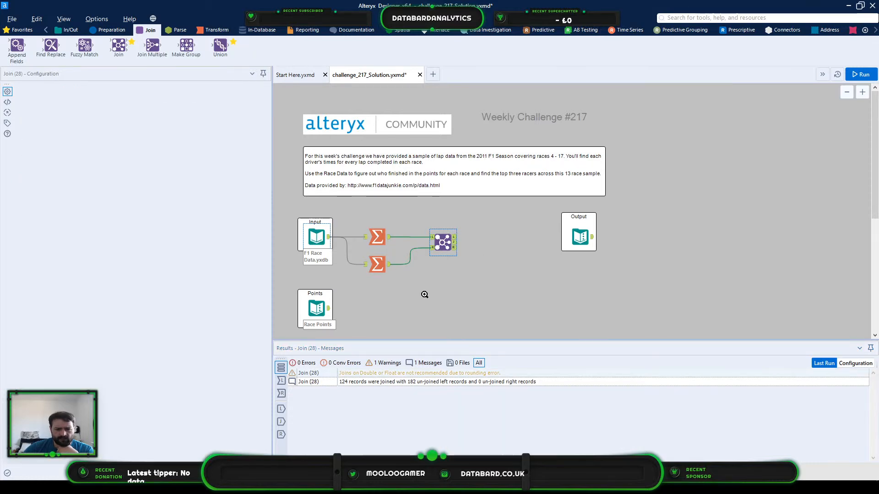
- Insert a Select tool after the F1 race data input and set the lap field's type to Int32
right_click(317, 241)
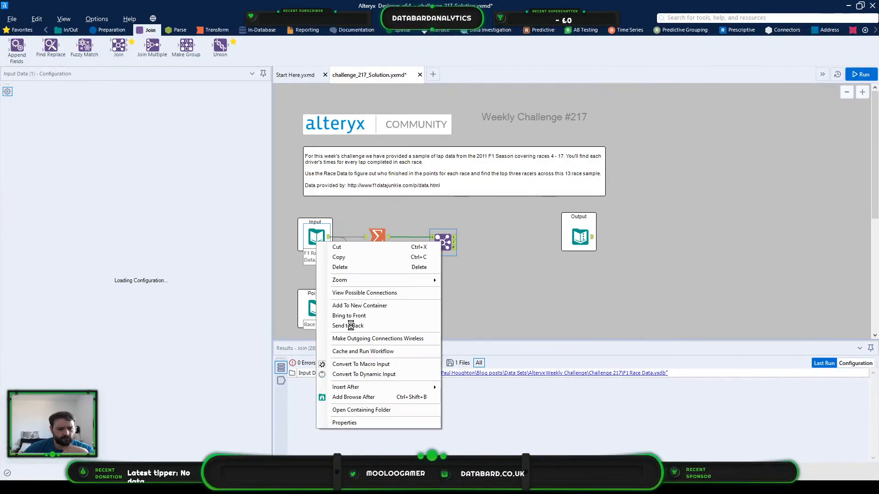
mouse_move(383, 385)
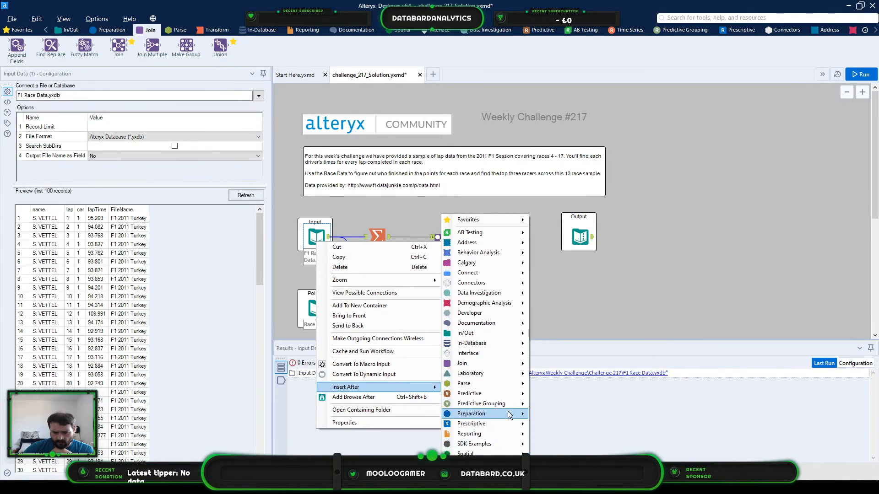
mouse_move(508, 413)
left_click(578, 435)
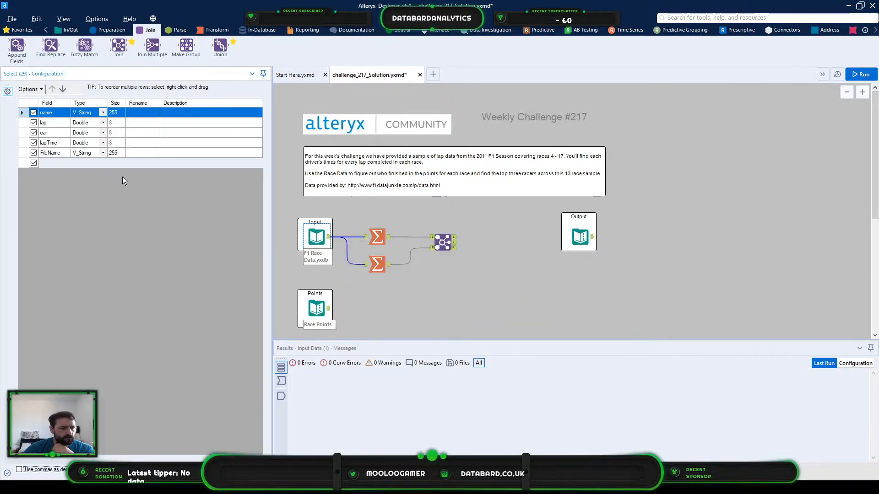
left_click(103, 122)
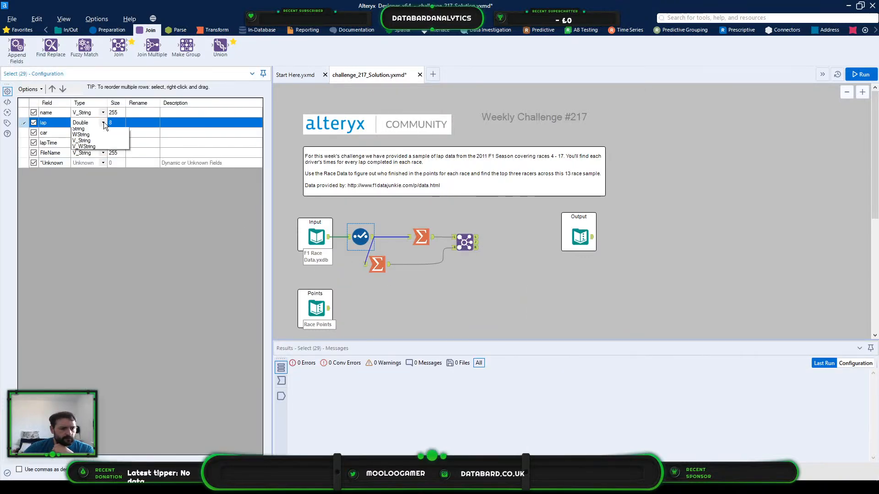
left_click(94, 149)
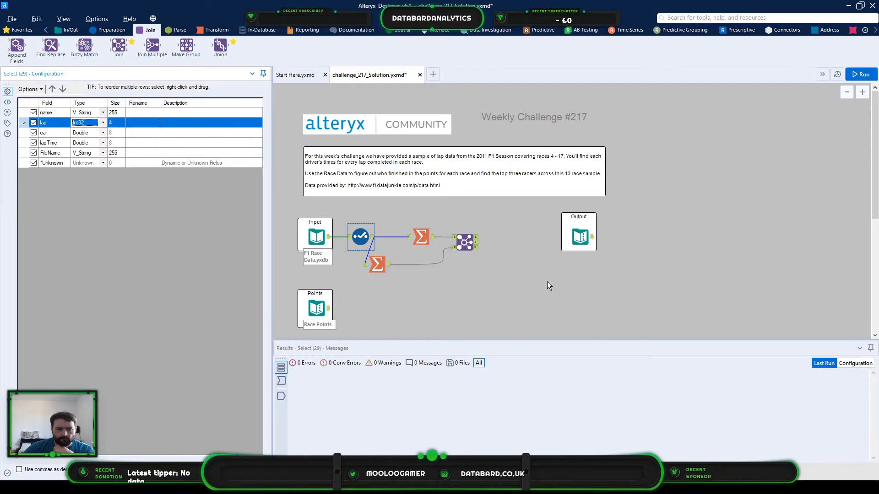
- Run the workflow and reposition the second Summarize tool directly beneath the first one
left_click(863, 73)
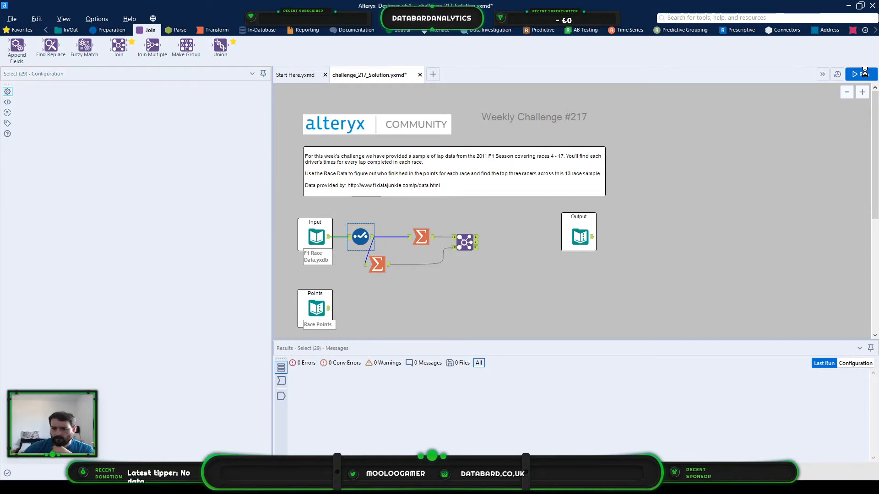
left_click(375, 263)
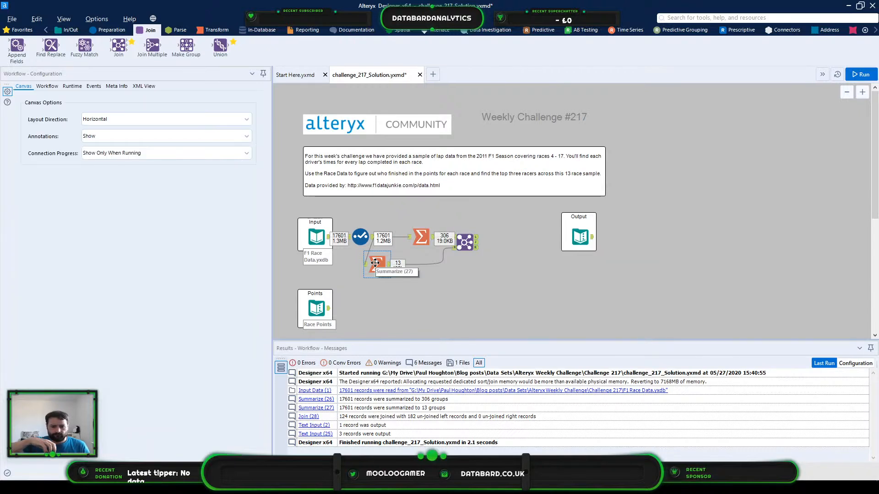
left_click_drag(375, 262, 421, 259)
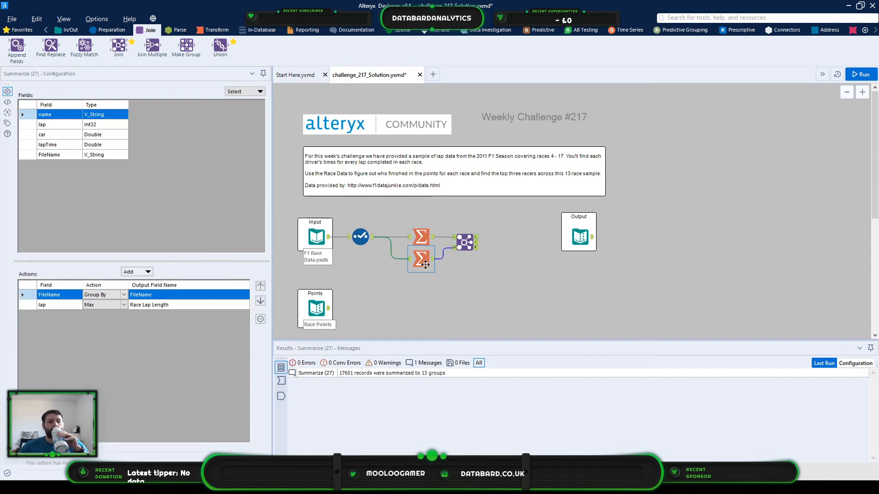
left_click(586, 284)
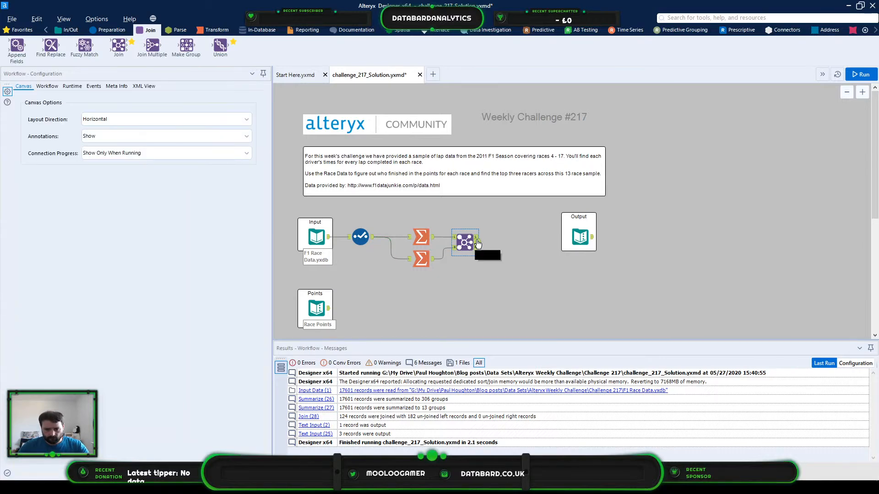
- Review the Join tool's unmatched left records, checking the maximum laps of drivers in the Belgium race
left_click(478, 243)
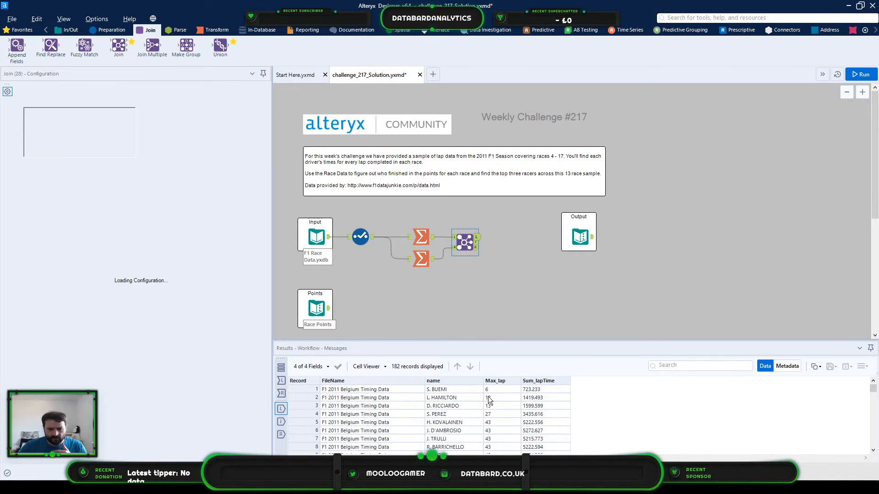
scroll(491, 414, "down", 1)
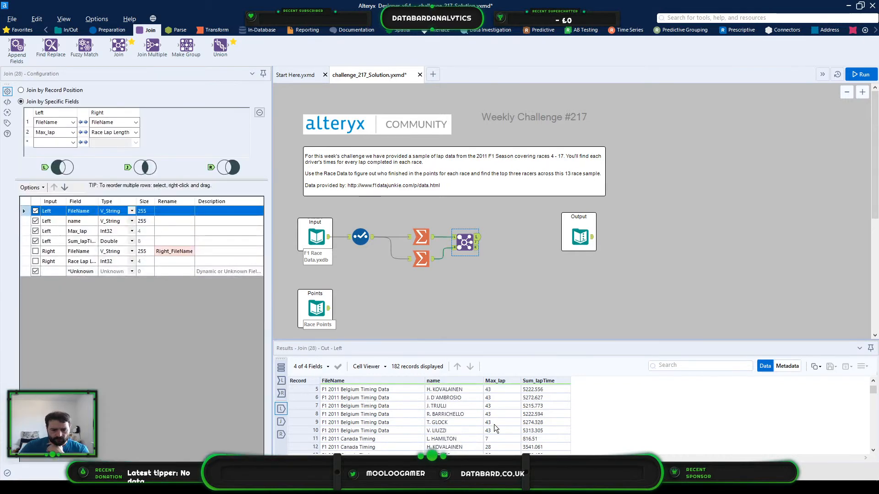
scroll(498, 425, "up", 1)
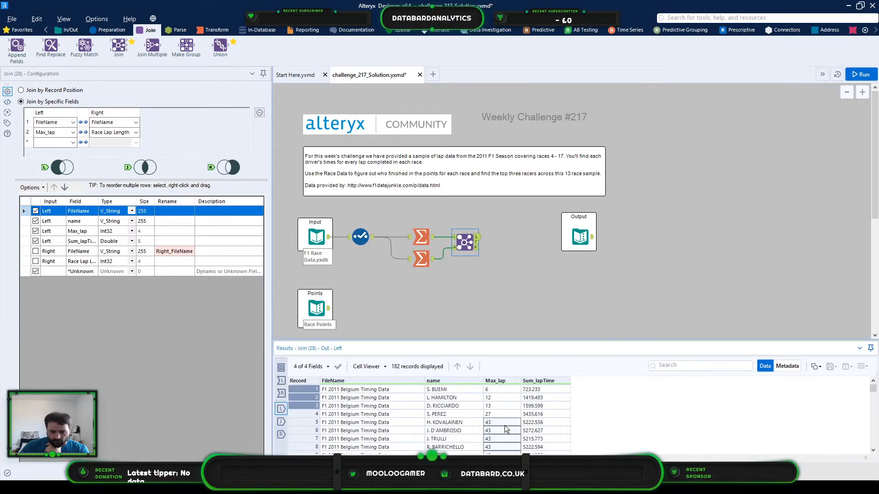
scroll(504, 424, "down", 1)
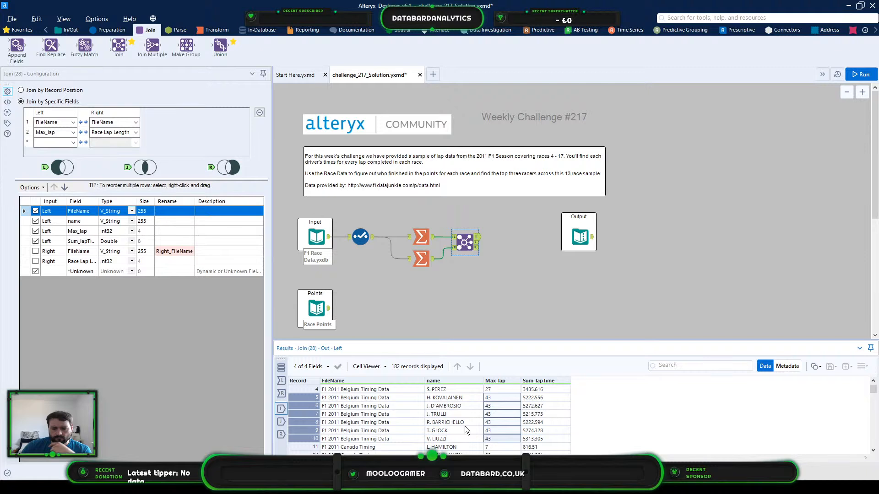
- Examine the Join tool's matched records, comparing drivers, maximum laps and total lap times race by race
left_click(476, 242)
scroll(496, 396, "down", 1)
left_click_drag(488, 437, 492, 428)
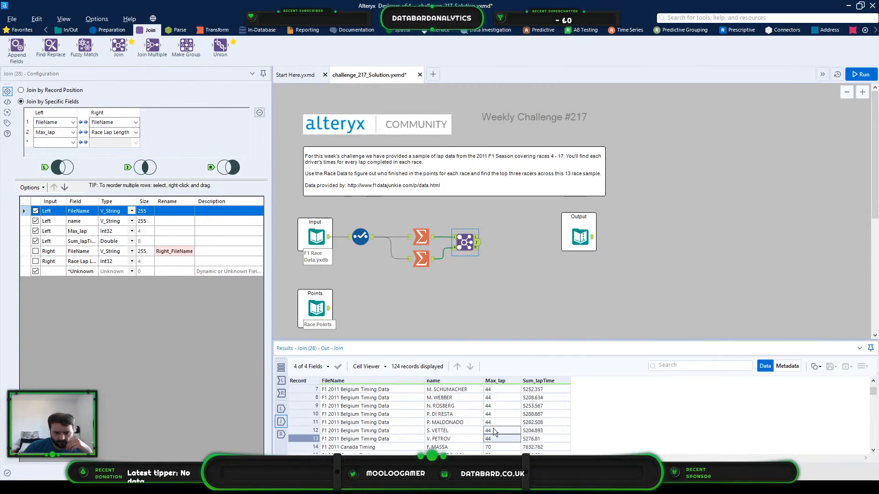
left_click(303, 439)
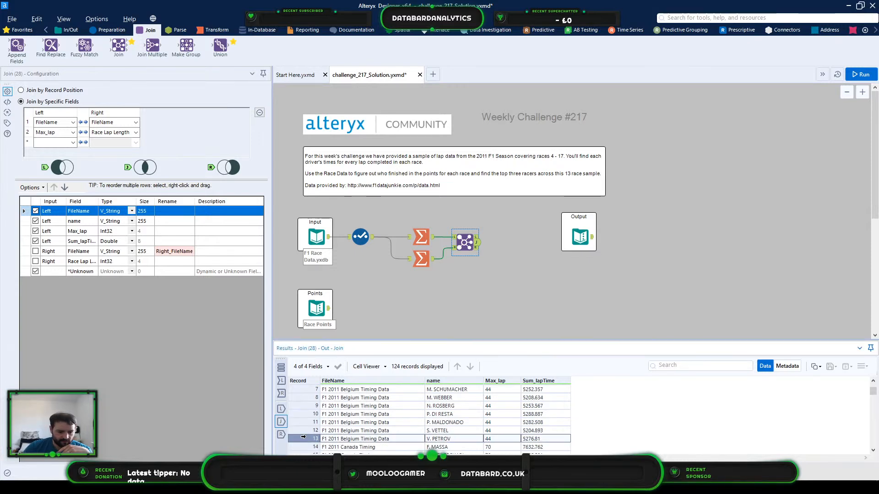
scroll(306, 434, "up", 2)
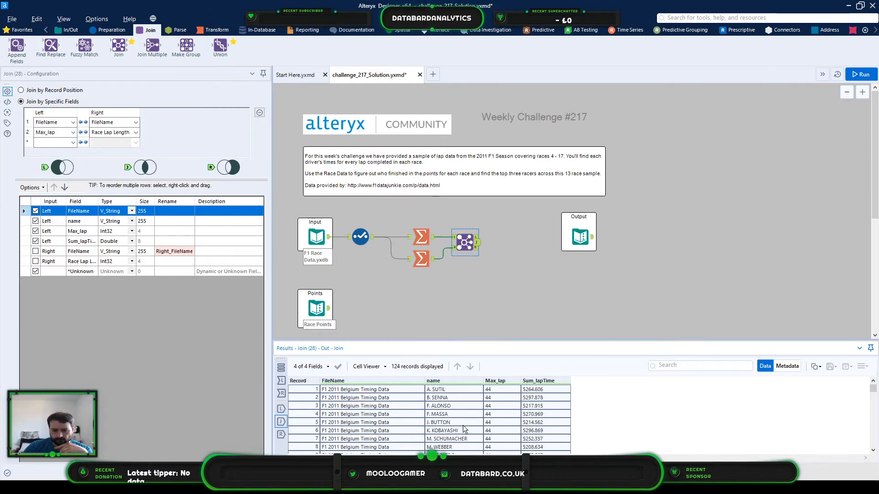
scroll(505, 411, "down", 9)
scroll(506, 412, "down", 3)
scroll(503, 416, "up", 3)
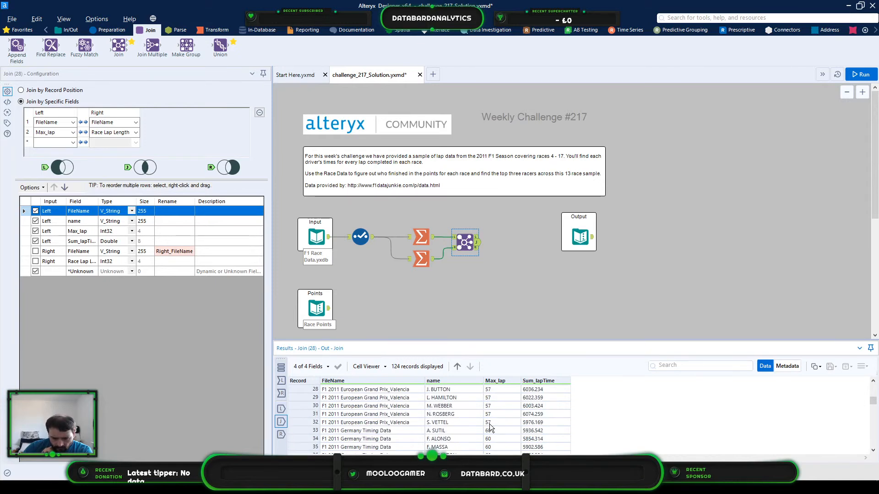
- Examine the Join tool's matched records for the Germany race, comparing drivers, maximum laps and total lap times in an enlarged results view
left_click(509, 423)
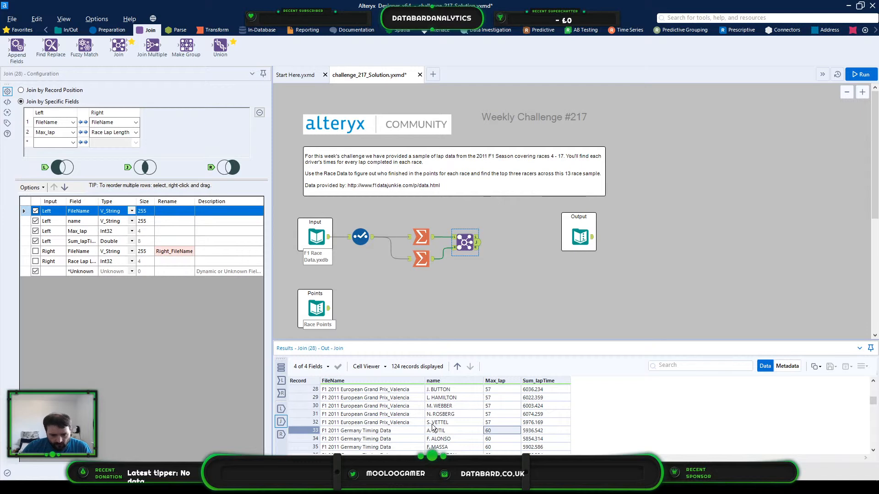
scroll(435, 429, "down", 2)
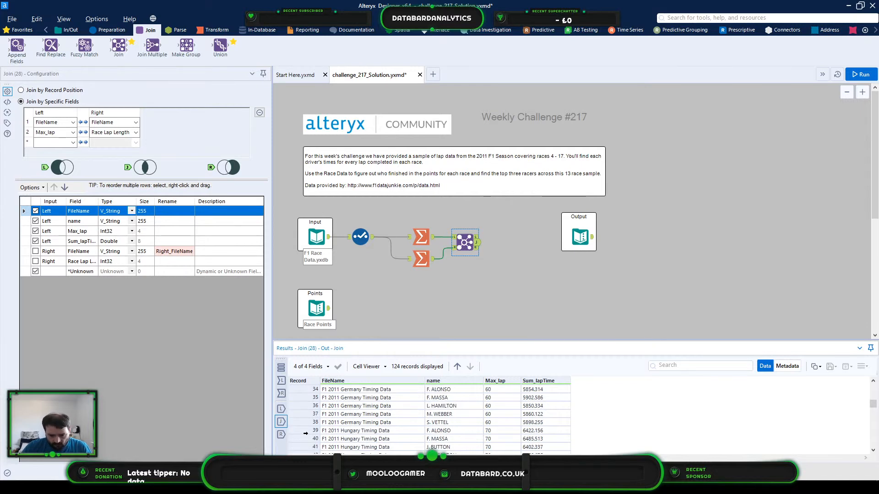
left_click(375, 421)
scroll(375, 422, "up", 1)
scroll(375, 421, "down", 1)
scroll(374, 422, "up", 1)
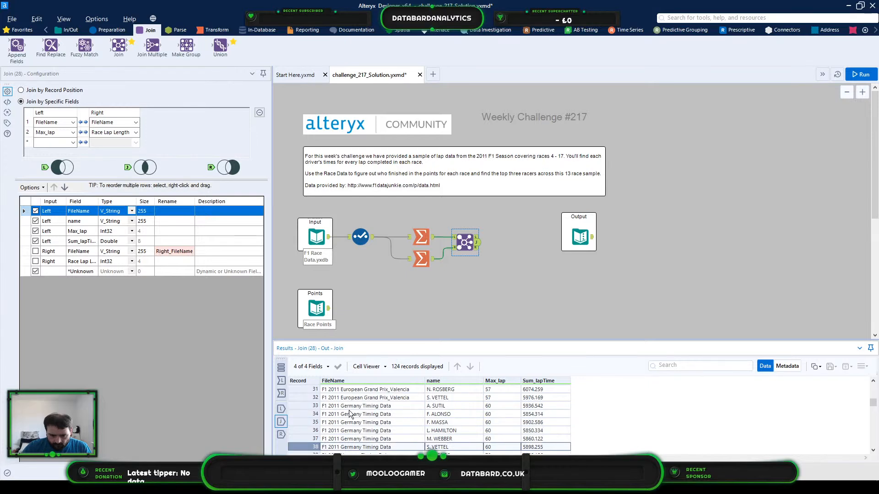
left_click(308, 406, "shift")
scroll(562, 415, "down", 1)
scroll(562, 415, "down", 1)
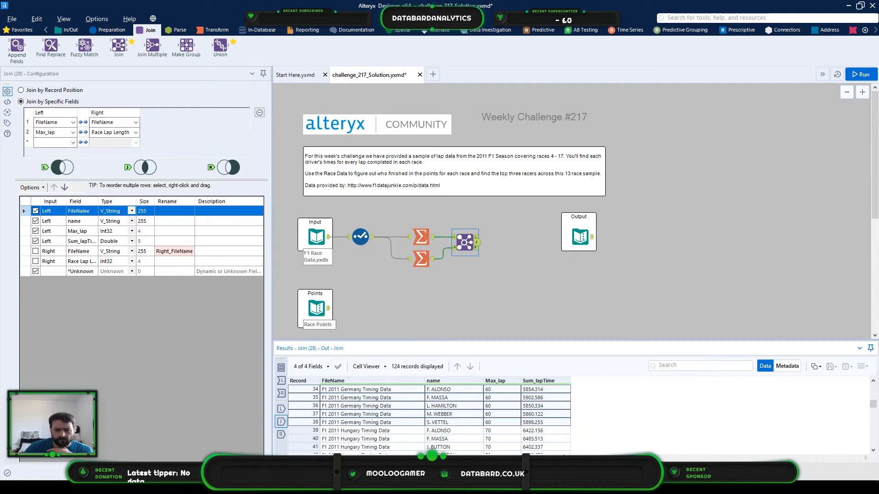
scroll(504, 422, "up", 1)
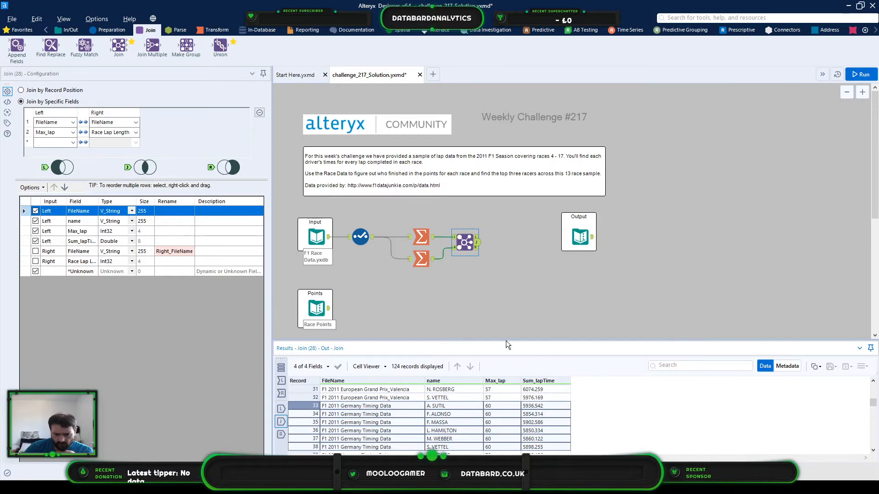
left_click_drag(508, 339, 508, 287)
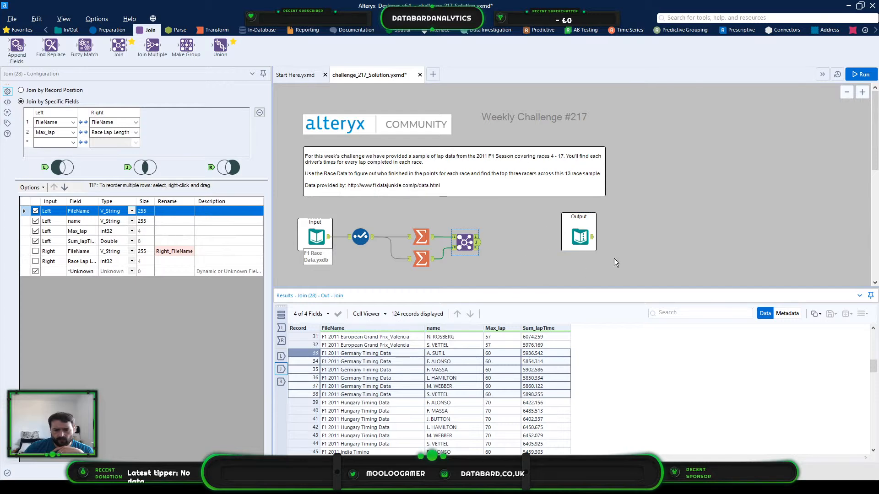
- Inspect the Race Points input to check the points awarded for each finishing place
scroll(465, 241, "down", 2)
left_click(316, 271)
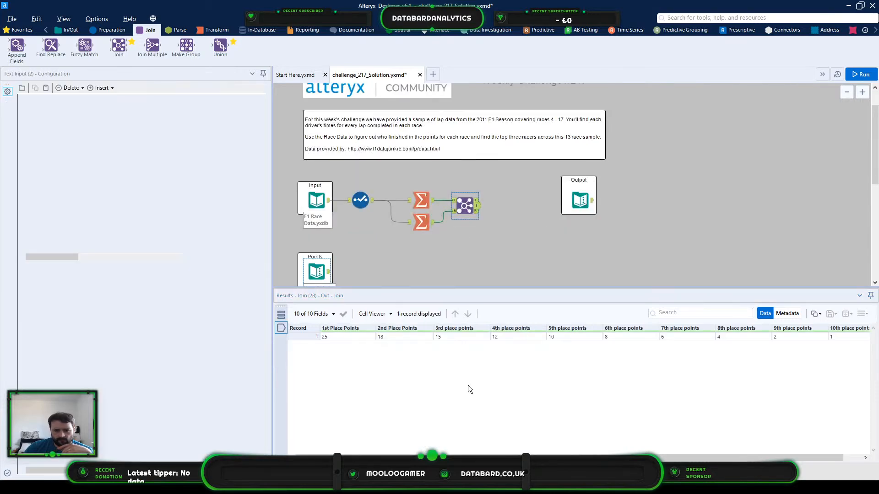
left_click(849, 337)
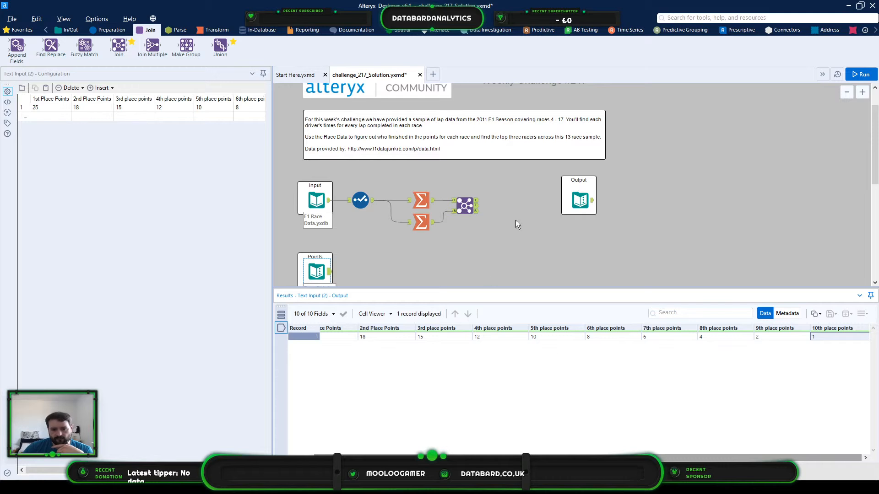
- Move the Join tool and the second Summarize tool slightly lower on the canvas to make room beside the first Summarize
left_click(466, 216)
left_click_drag(469, 214, 474, 231)
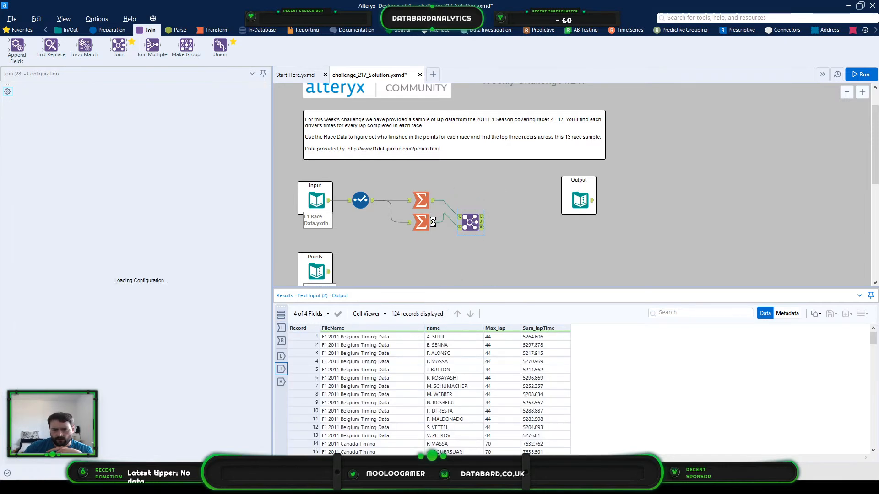
left_click(422, 227)
left_click_drag(422, 227, 422, 232)
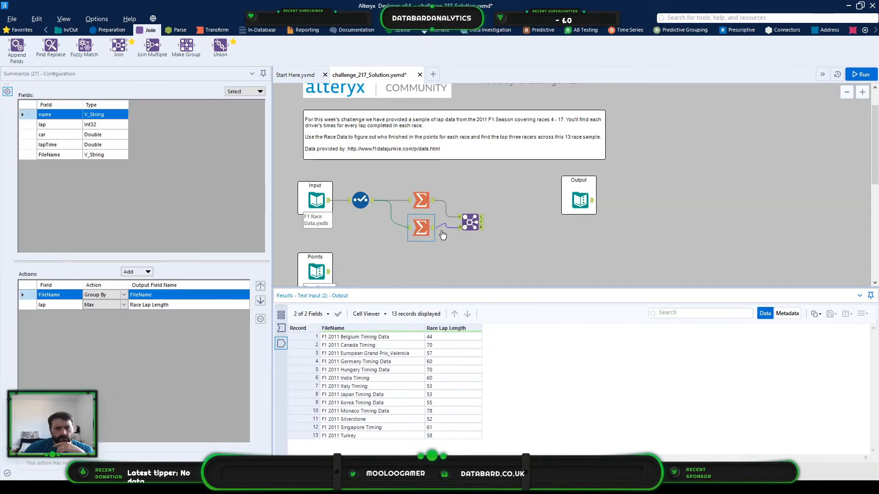
- Connect a Sort tool to the first Summarize tool's output, sorting by FileName ascending and adding Sum_lapTime as the second key
left_click(112, 29)
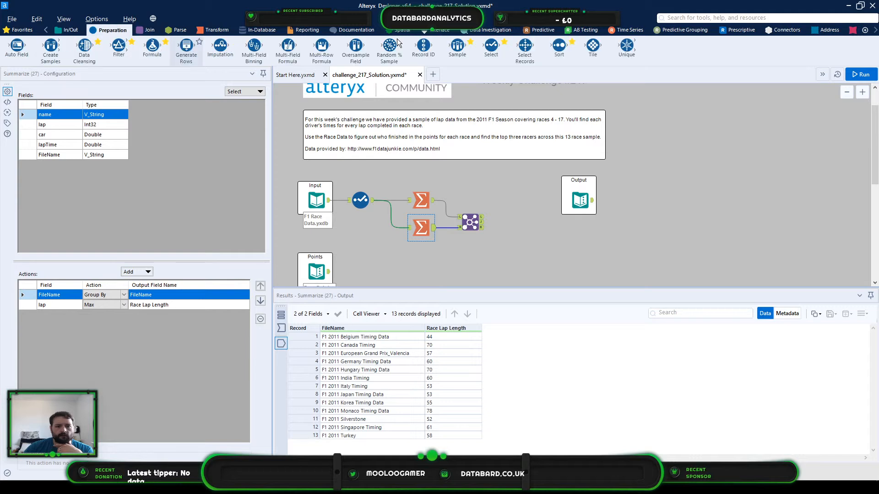
left_click_drag(559, 46, 488, 200)
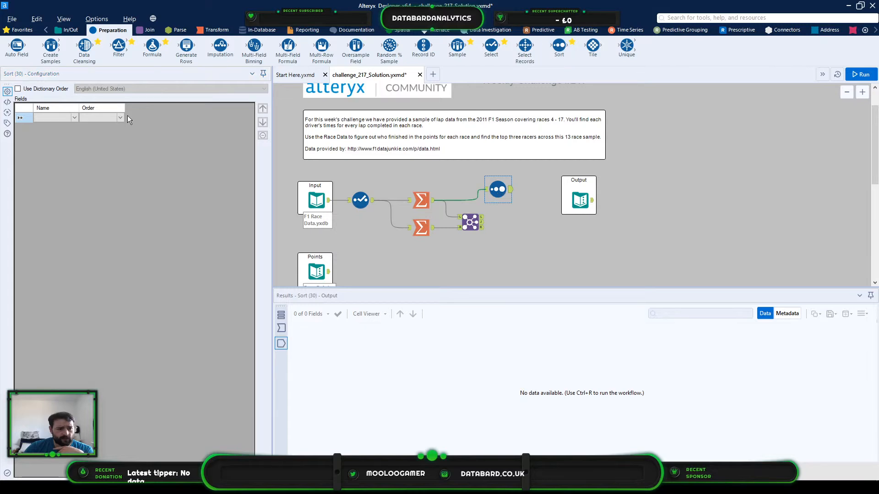
left_click(73, 118)
left_click(71, 120)
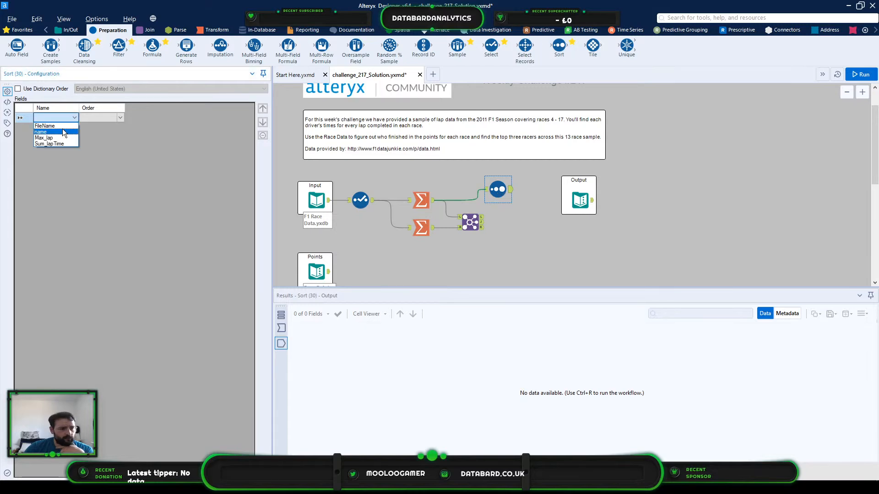
left_click(51, 125)
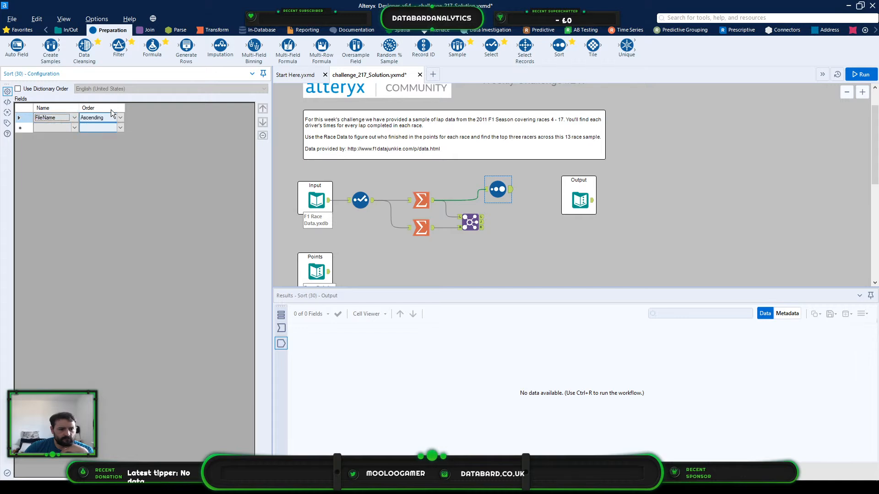
left_click(69, 128)
left_click(71, 127)
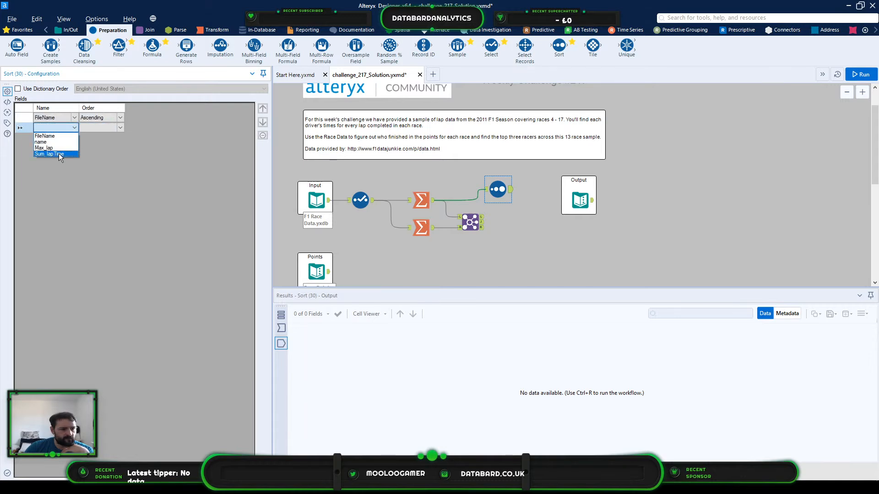
left_click(59, 153)
- Set the Sum_lapTime sort order to Descending
left_click(110, 130)
left_click(120, 127)
left_click(111, 143)
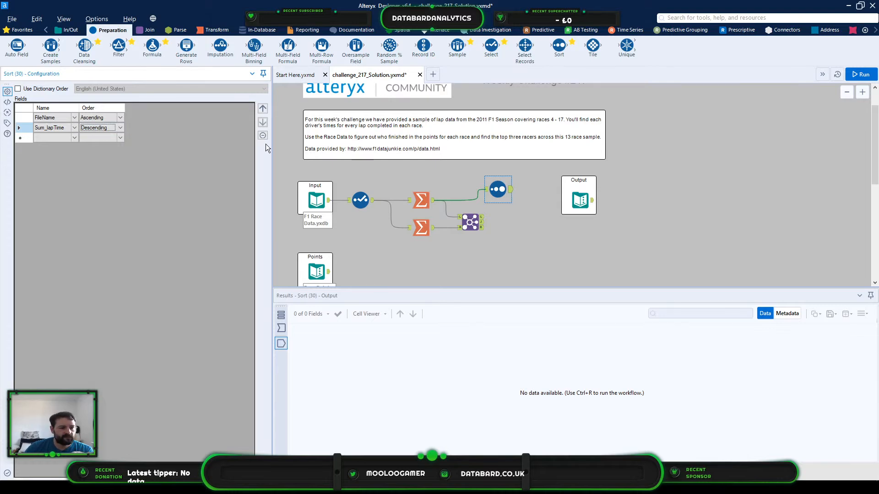
left_click(96, 128)
left_click(91, 136)
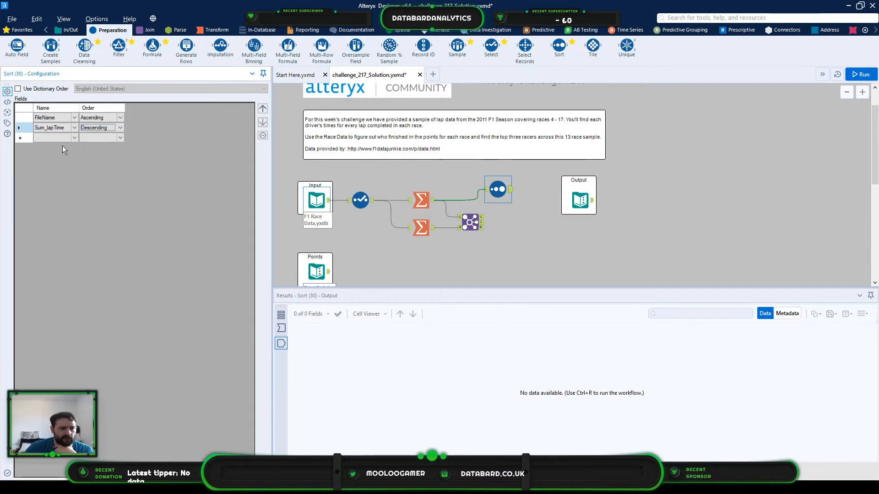
- Run the workflow and open the Sort tool's results
left_click(868, 74)
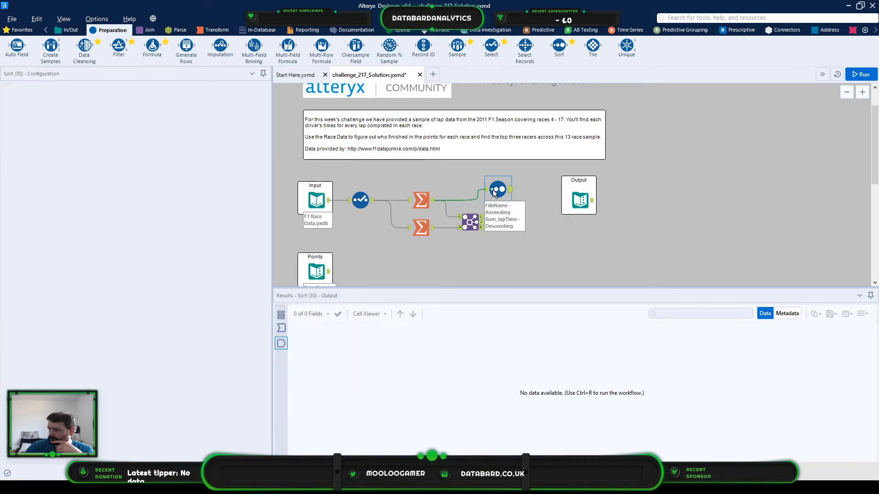
key("ctrl+r")
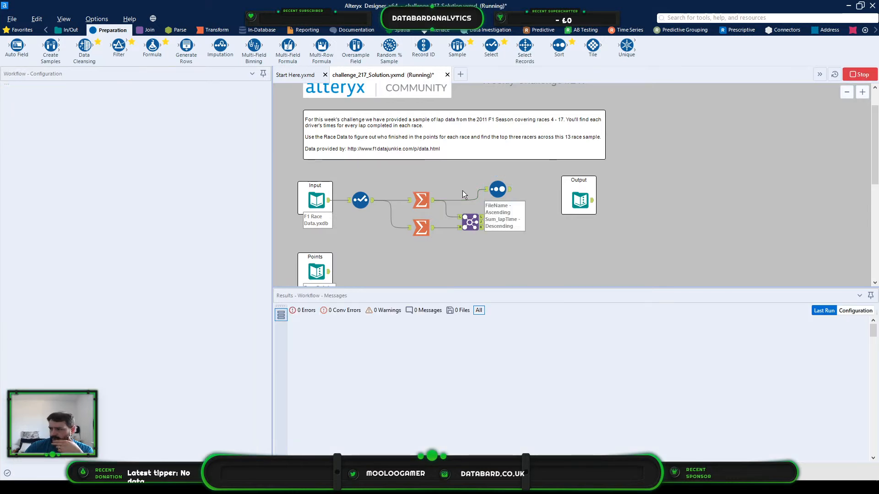
left_click(503, 190)
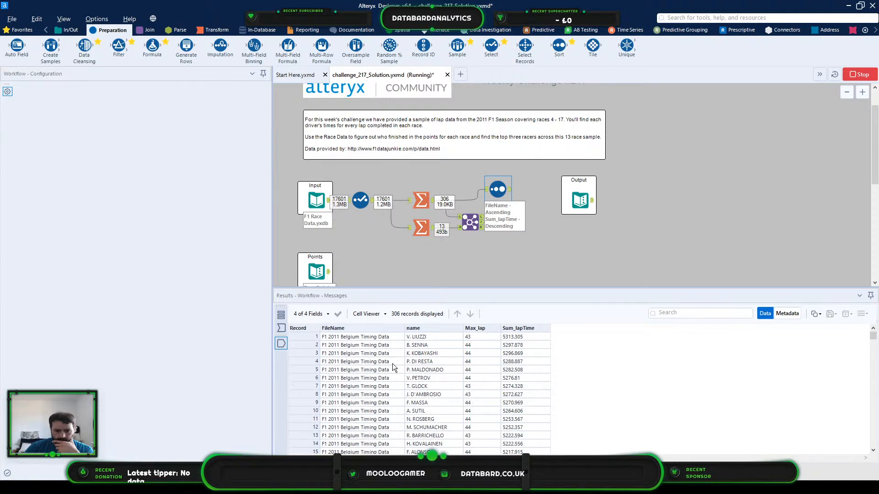
- Compare the Sort tool's input and output records, checking maximum laps against total lap times in the Belgium race
left_click(280, 328)
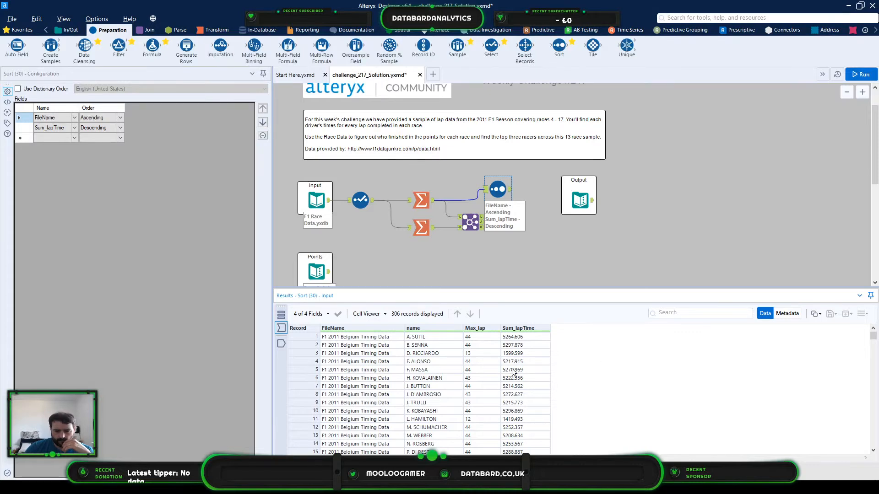
scroll(461, 365, "down", 1)
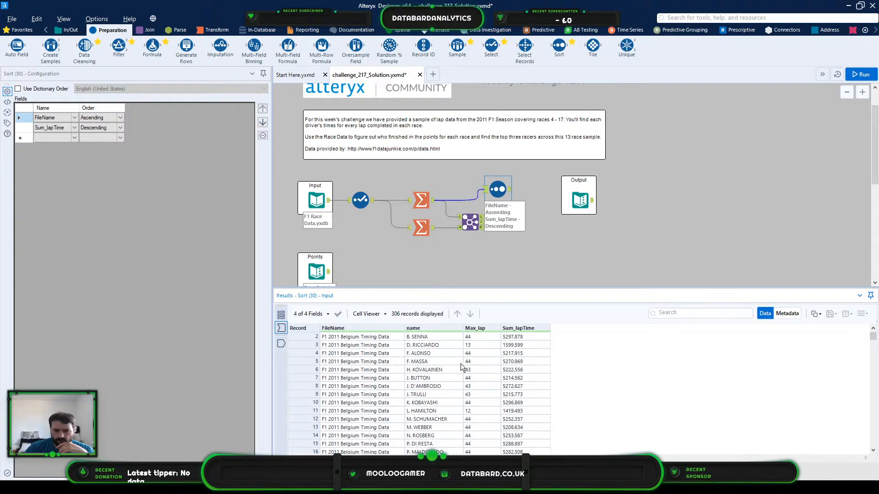
scroll(471, 364, "up", 1)
left_click(484, 353)
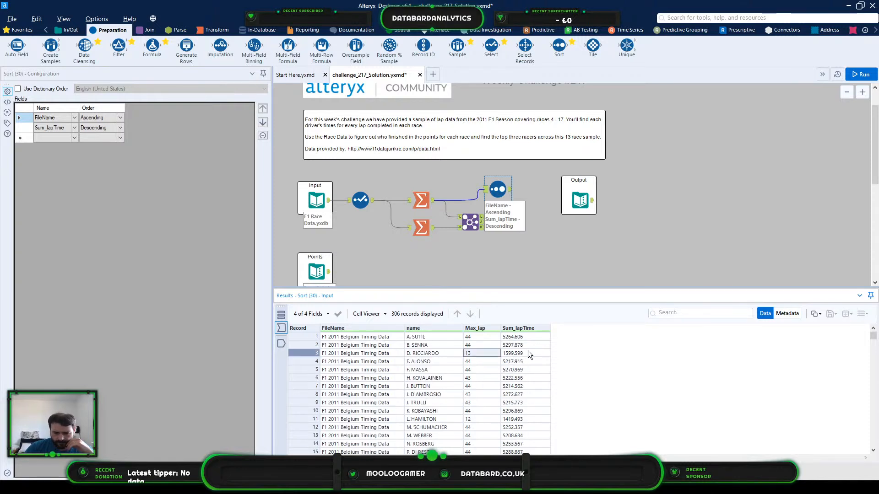
left_click(308, 353)
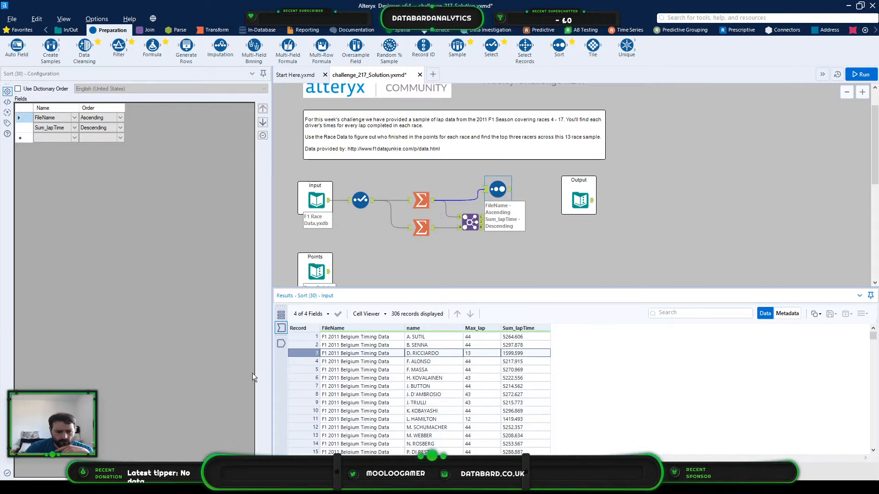
left_click(286, 345)
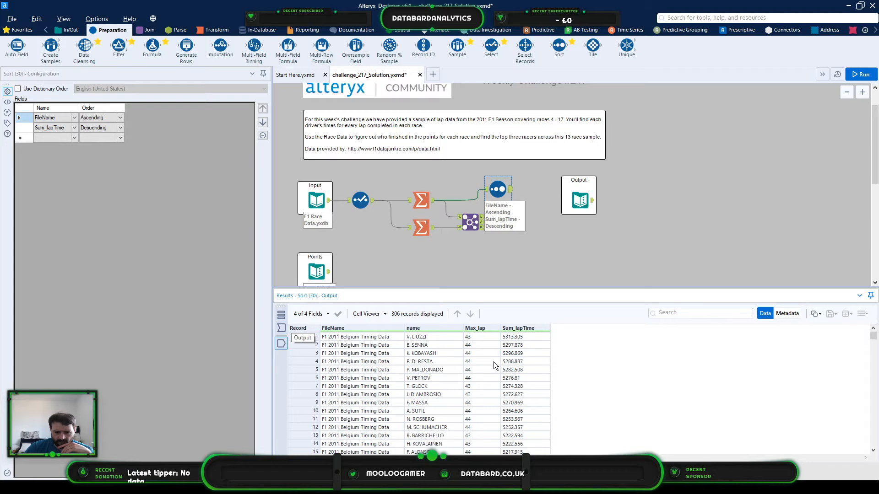
left_click(309, 337)
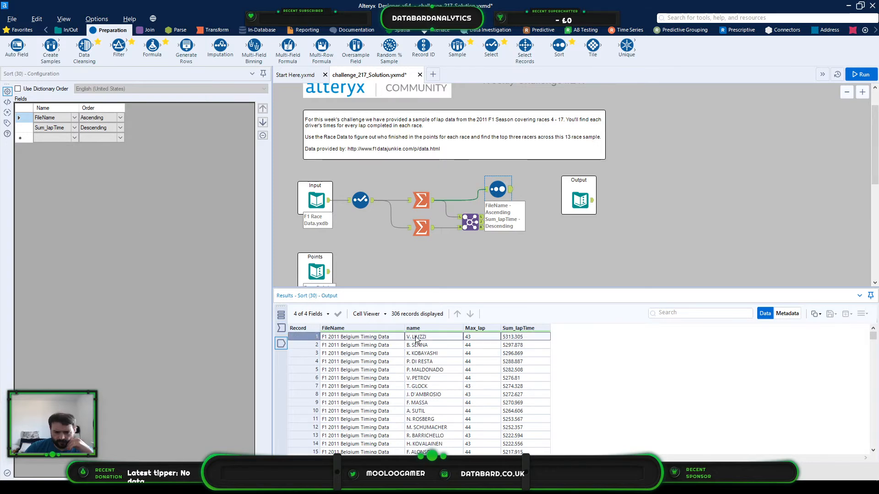
left_click(437, 338)
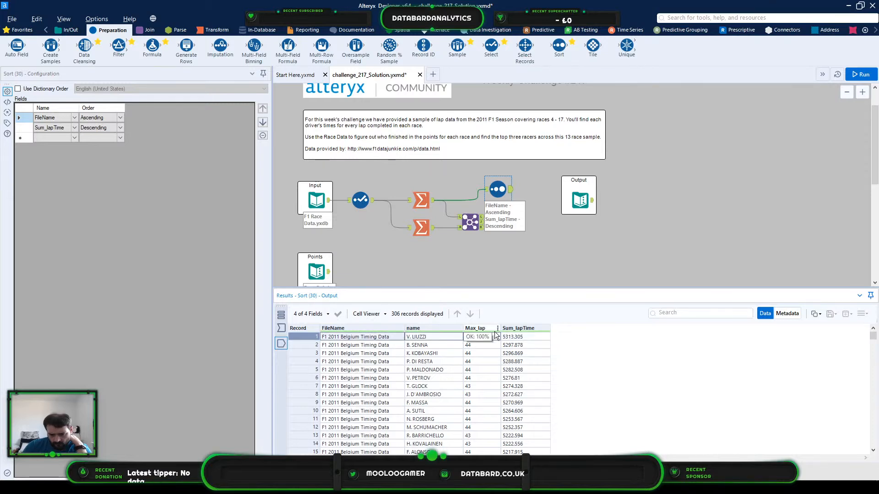
left_click(521, 337)
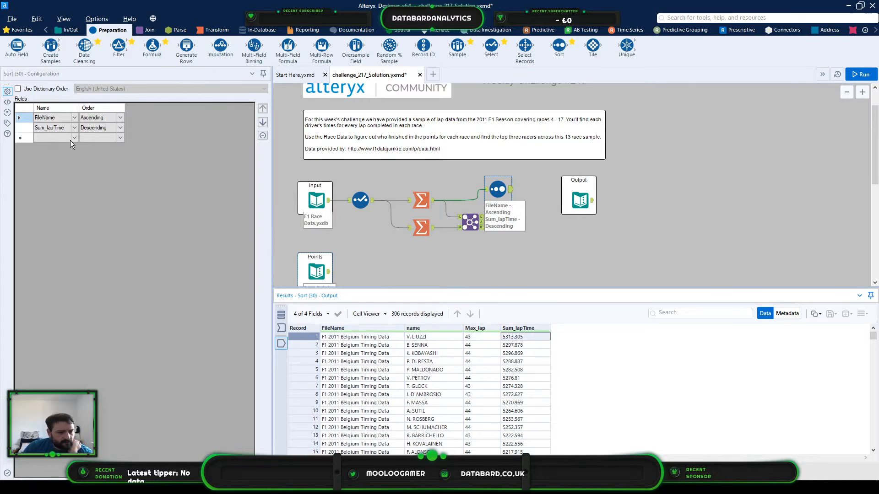
- Set the Sum_lapTime sort order to Ascending, rerun the workflow and open the Sort tool's results
left_click(95, 128)
left_click(121, 127)
left_click(112, 133)
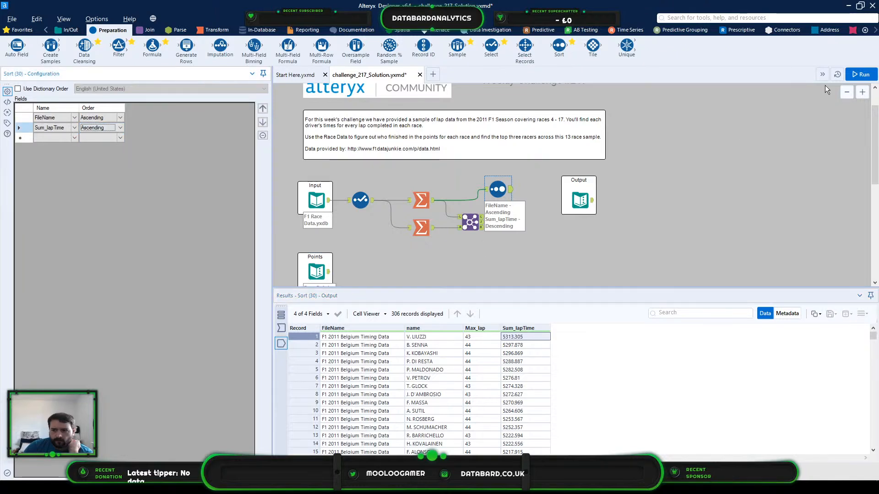
left_click(387, 233)
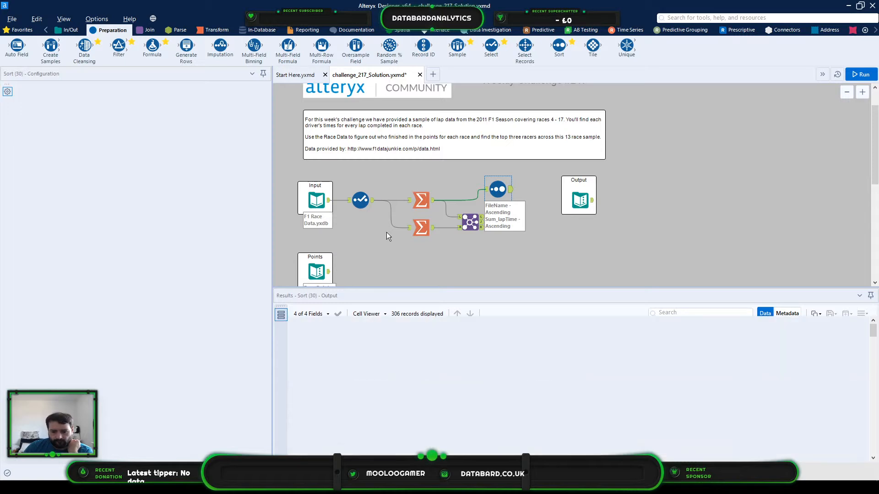
key("ctrl+r")
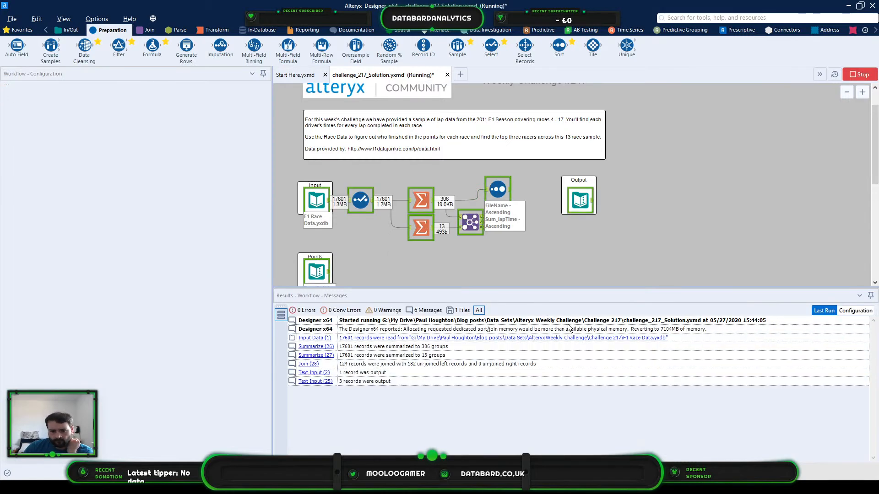
left_click(506, 189)
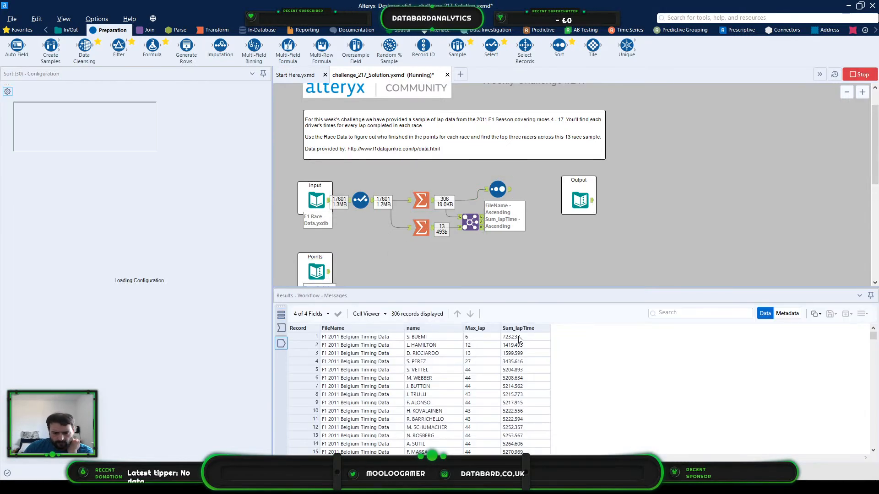
- Check the maximum laps of the Belgium race drivers with the lowest total lap times in the sorted output
left_click(361, 337)
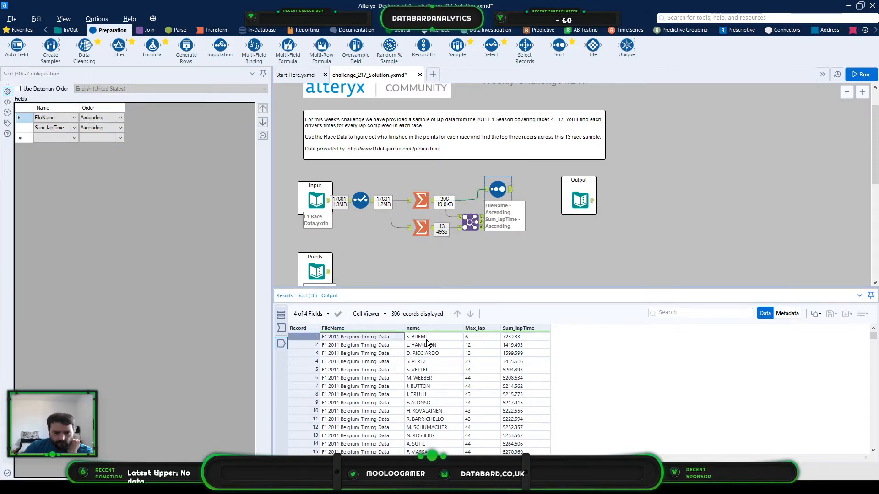
left_click_drag(469, 364, 477, 341)
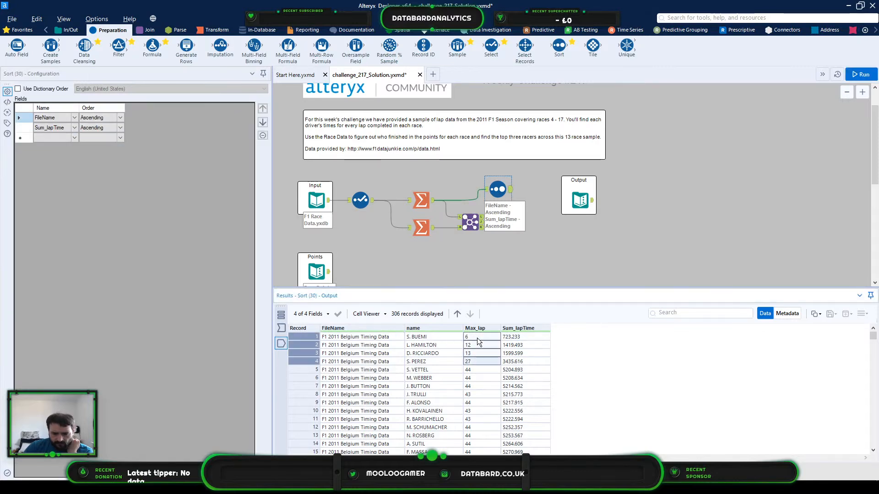
left_click_drag(308, 361, 308, 336)
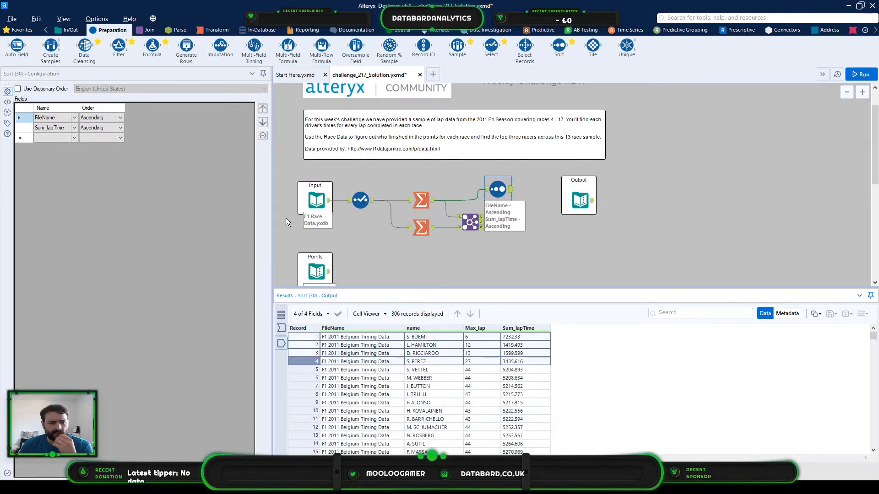
- Add Max_lap as a third sort field in Descending order and rerun the workflow
left_click(74, 138)
left_click(75, 137)
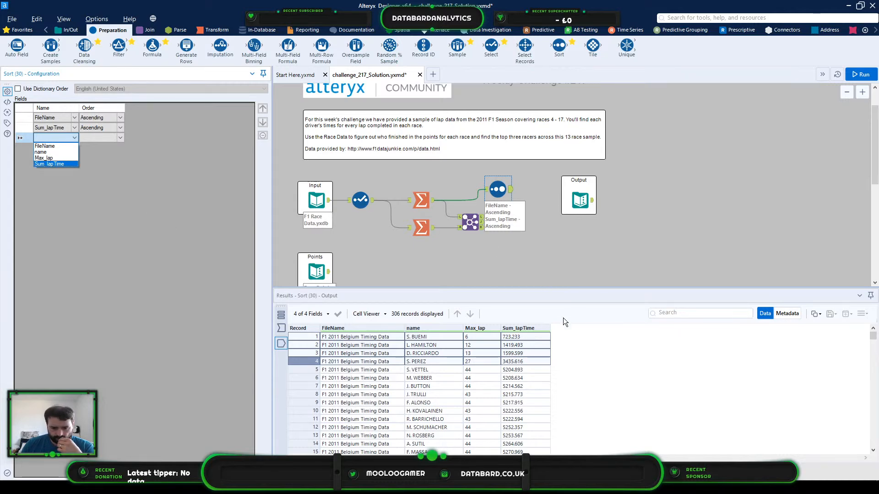
left_click(44, 157)
left_click(100, 138)
left_click(119, 138)
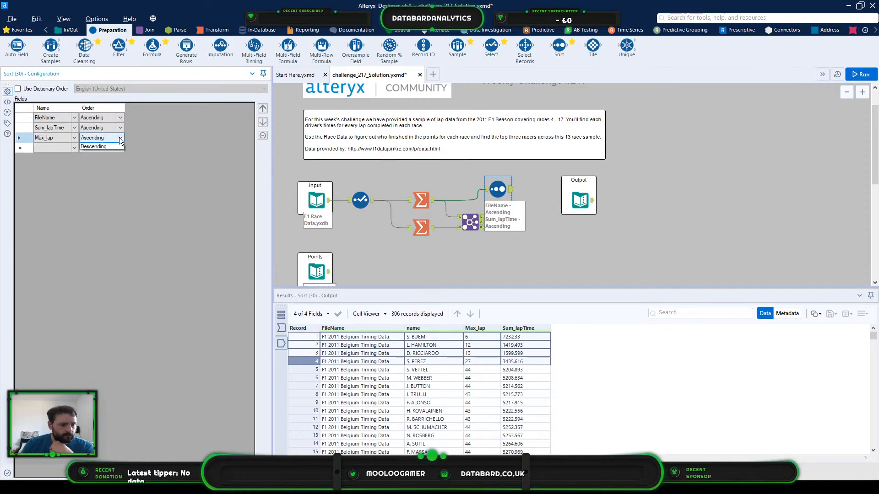
left_click(113, 151)
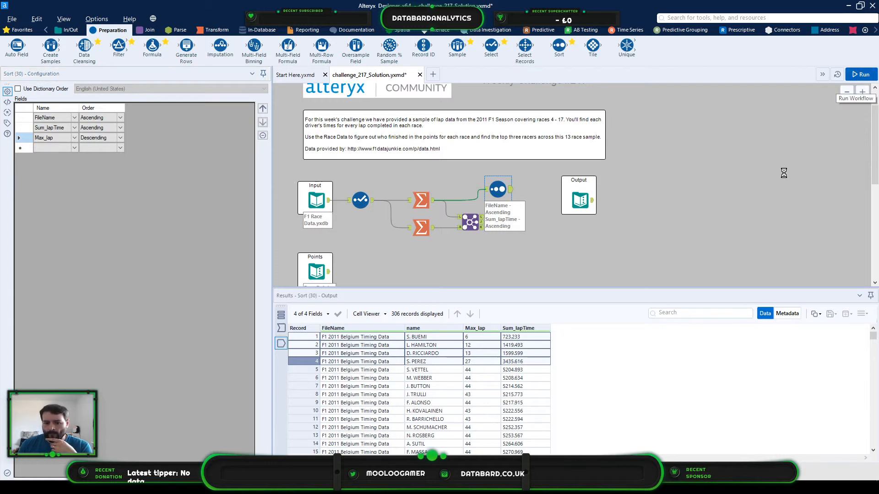
key("ctrl+r")
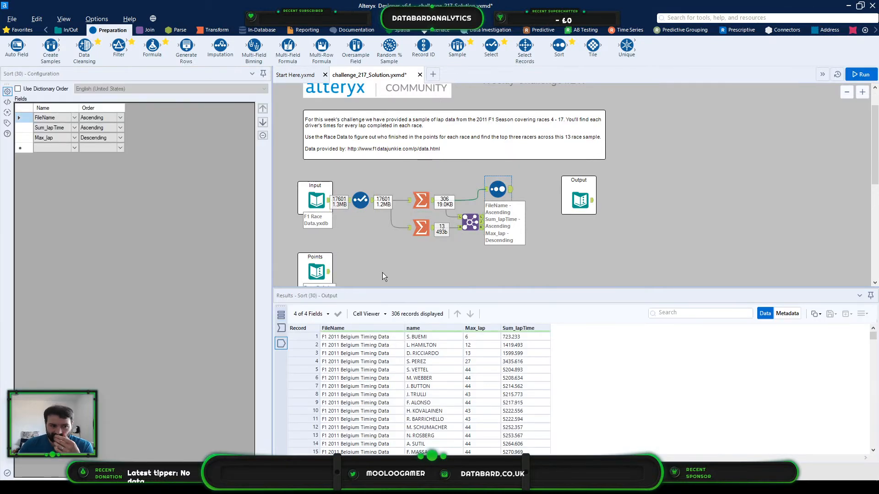
- Move Max_lap above Sum_lapTime in the sort order, rerun the workflow and open the Sort tool's results
left_click(95, 138)
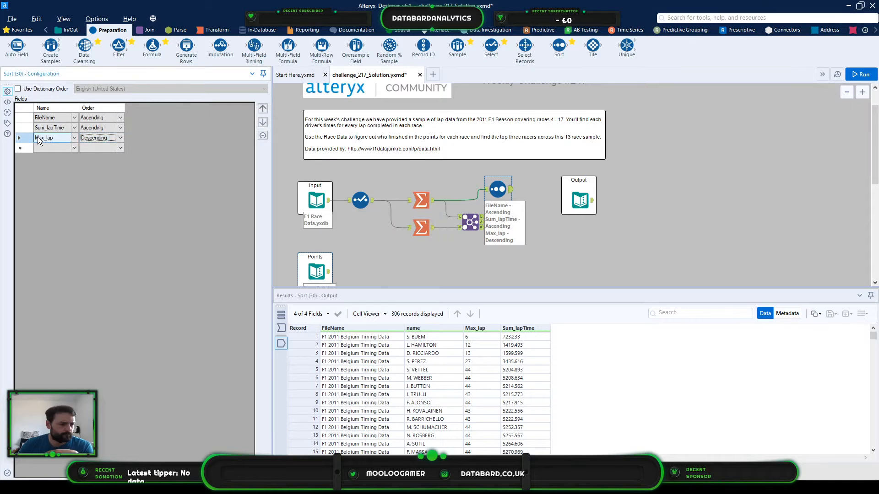
left_click(265, 107)
left_click(265, 108)
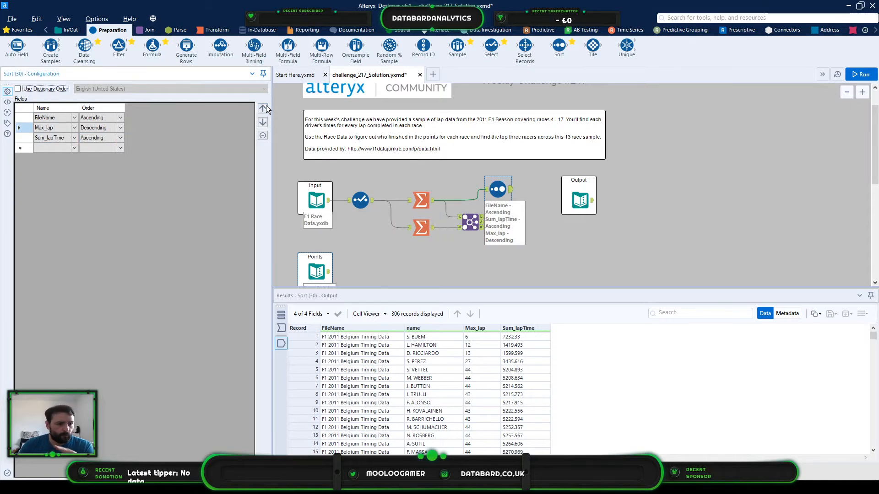
left_click(859, 75)
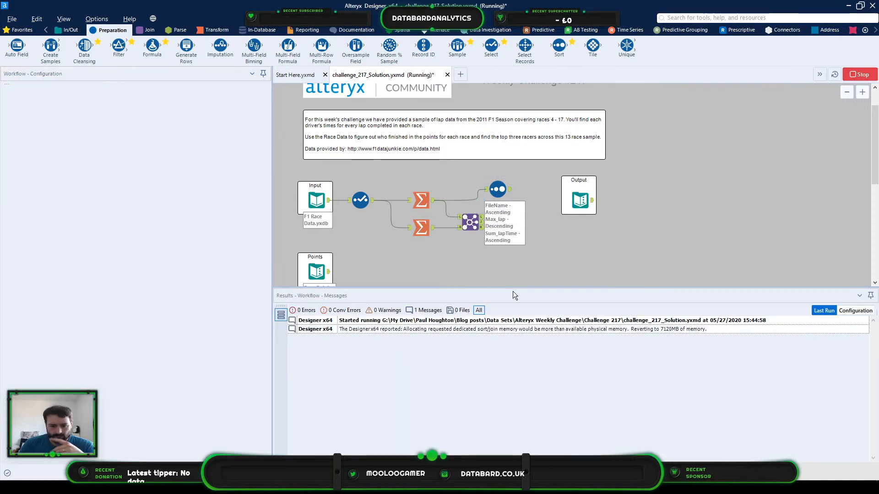
left_click(509, 229)
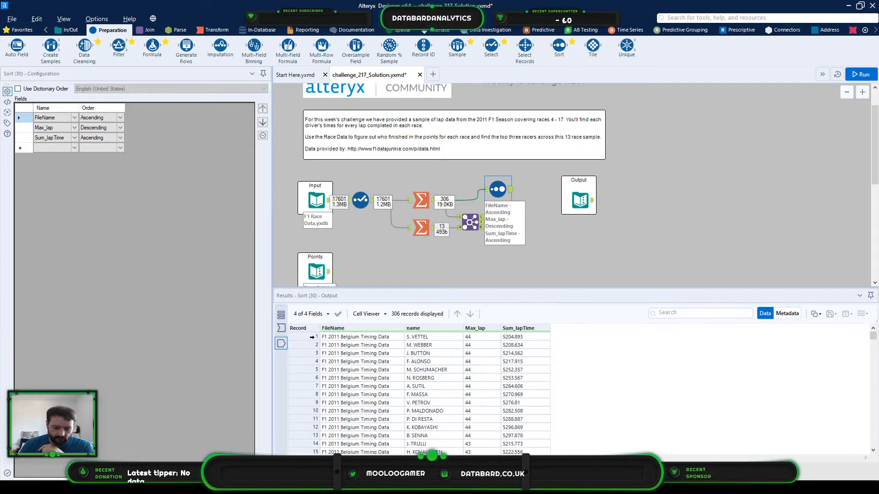
- Check the sorted Belgium race records, comparing laps and total lap times of the leaders and the drivers around records 10 to 14
left_click(310, 338)
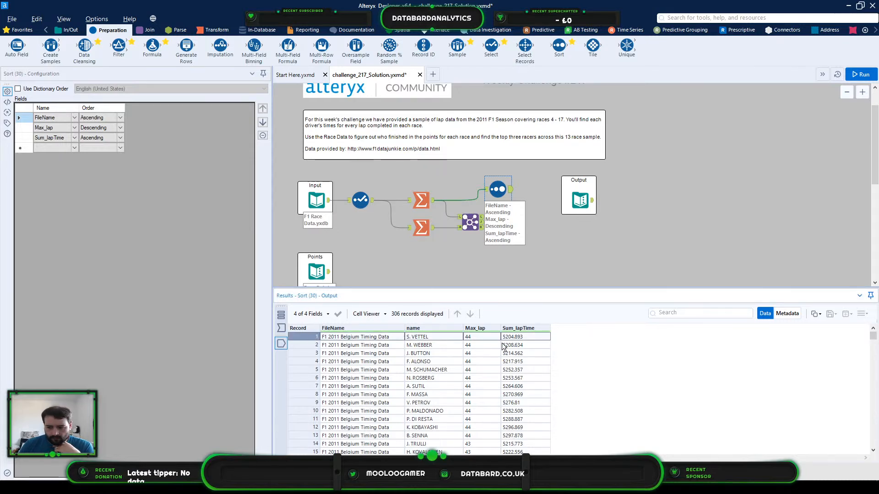
left_click(471, 339)
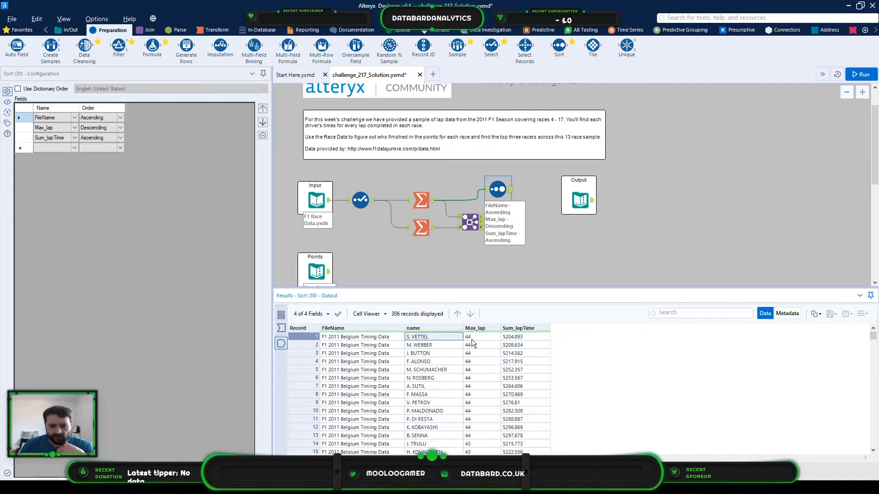
left_click(515, 339)
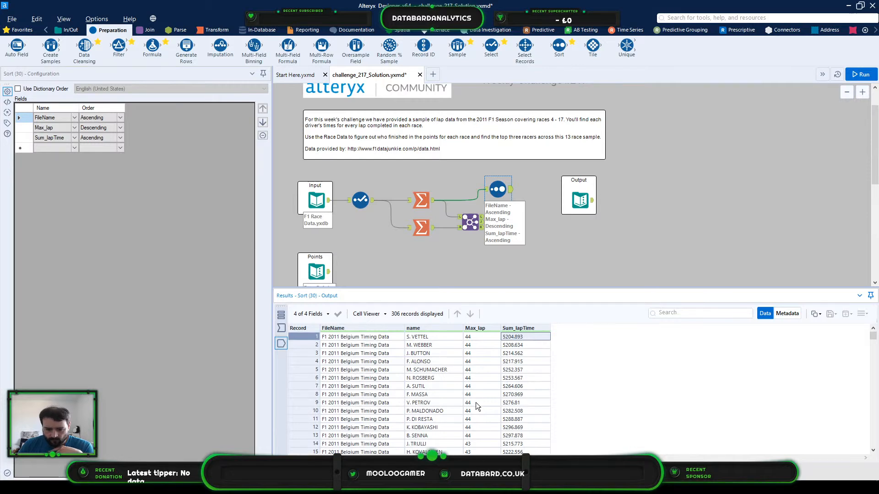
scroll(476, 403, "down", 1)
left_click(473, 420)
left_click_drag(448, 419, 522, 420)
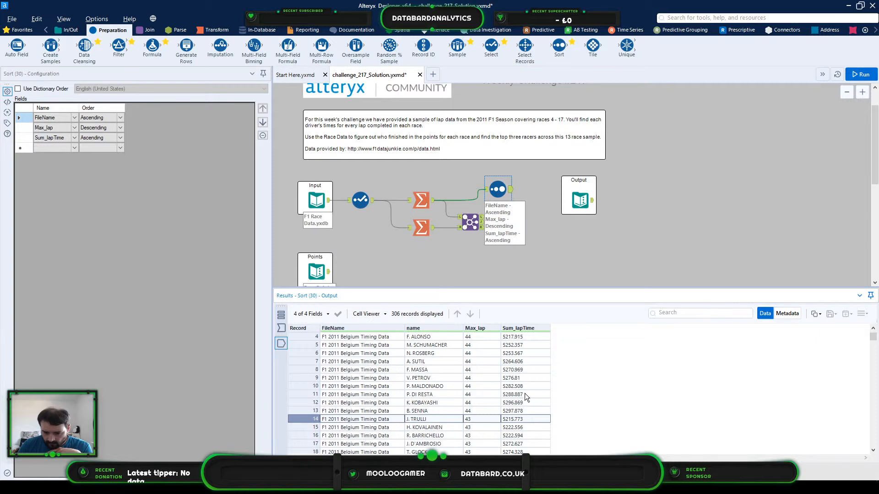
left_click_drag(443, 387, 519, 412)
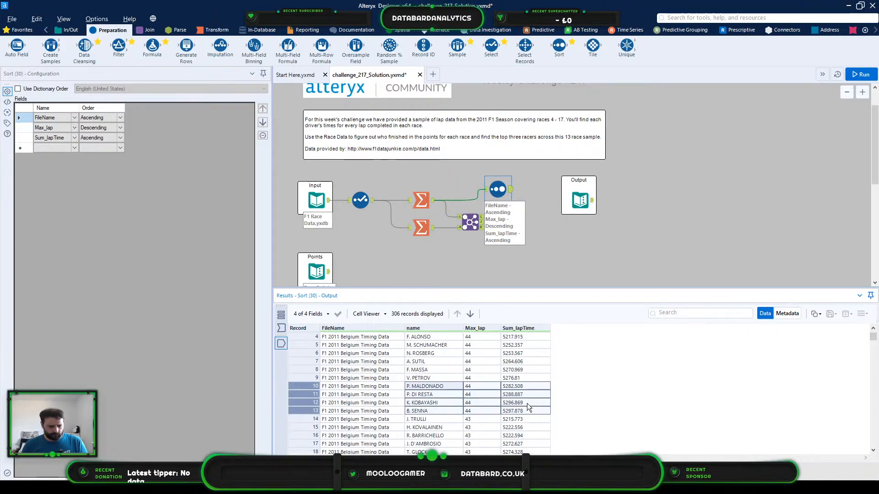
- Delete the lower Summarize tool and the Join tool, and line up the remaining Summarize and Sort tools after the Select tool
left_click_drag(537, 243, 414, 221)
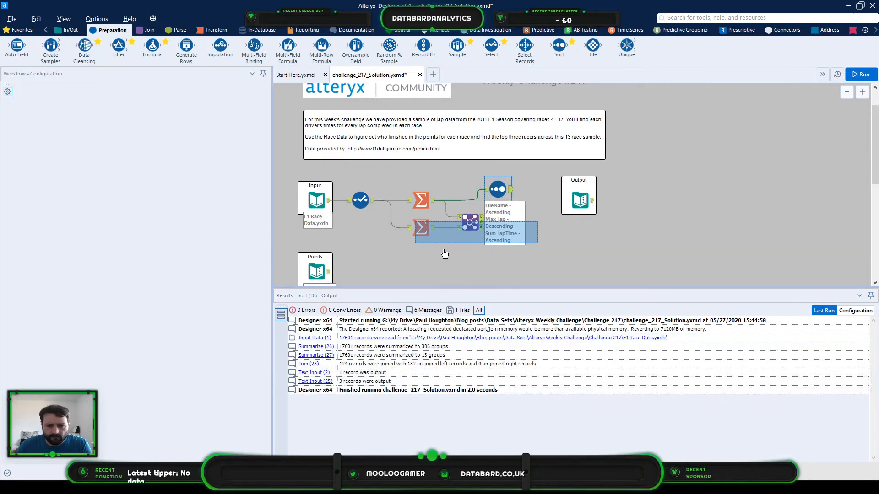
key("Delete")
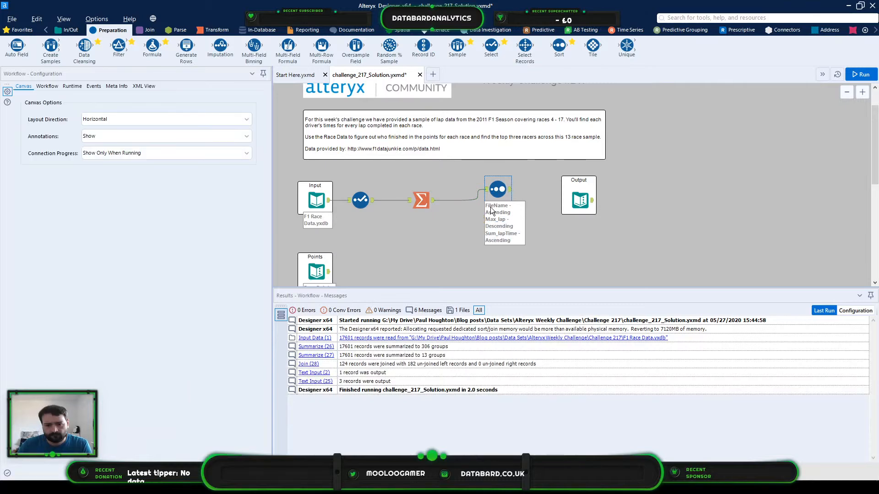
left_click_drag(475, 199, 460, 202)
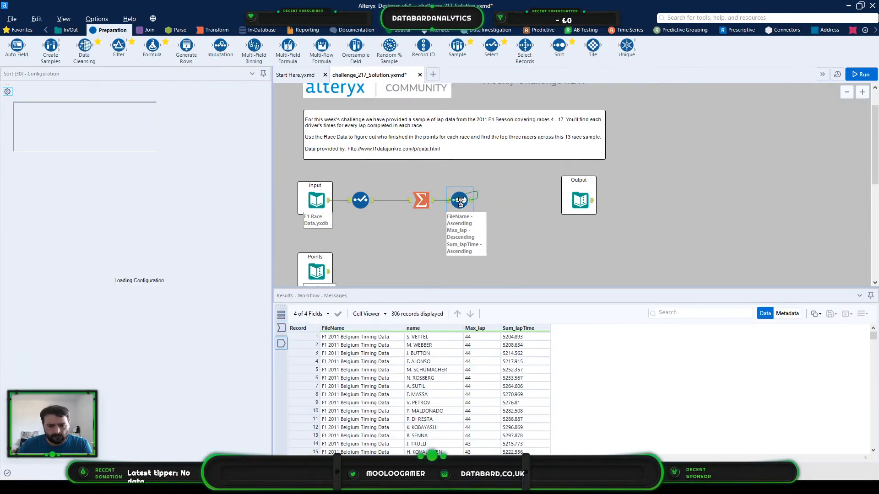
mouse_move(502, 226)
left_mouse_down()
mouse_move(389, 201)
mouse_move(408, 190)
mouse_move(396, 200)
left_mouse_up()
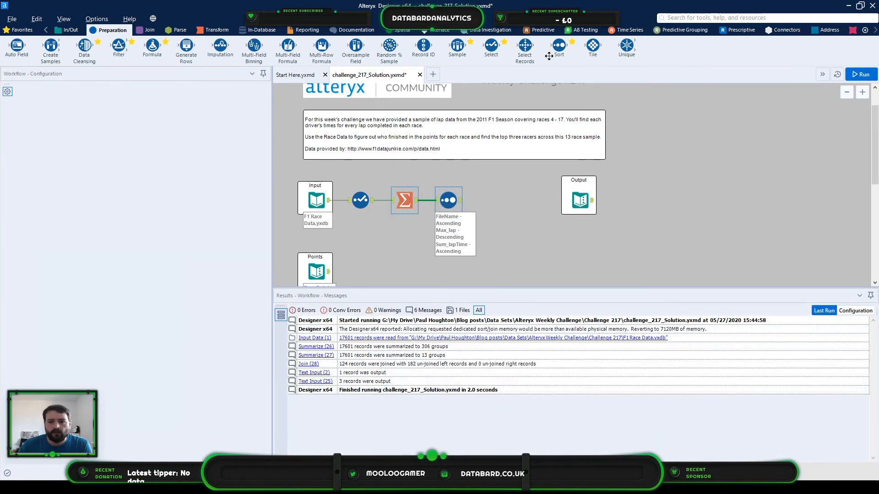
- Add a Sample tool after the Sort tool that keeps the first 10 rows, grouped by FileName
left_click_drag(457, 46, 496, 203)
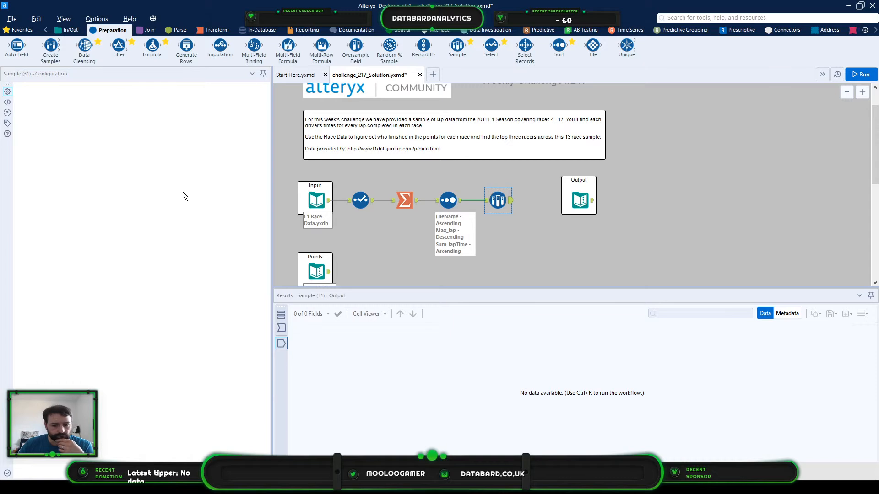
left_click(281, 327)
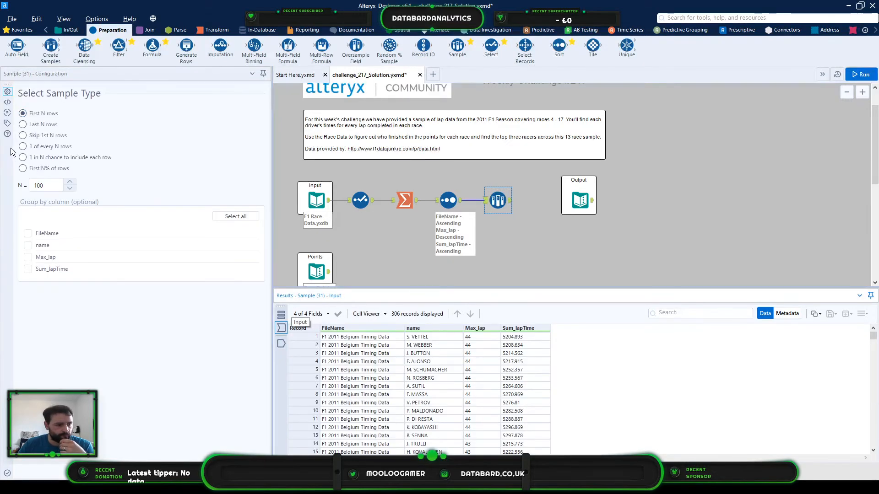
left_click(28, 234)
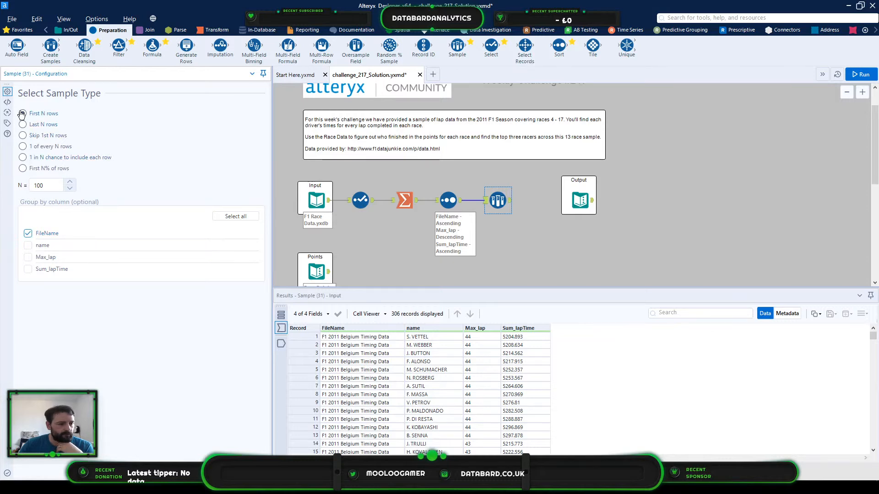
left_click(49, 188)
key("BackSpace")
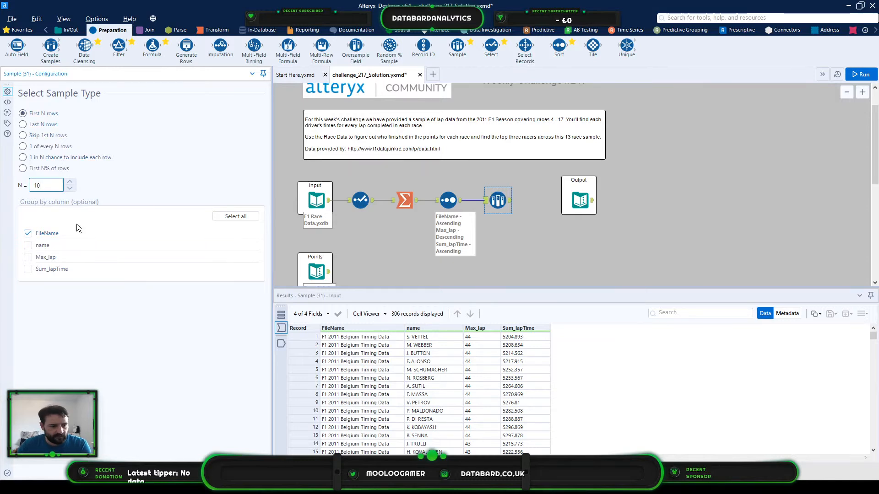
left_click(37, 168)
left_click(38, 115)
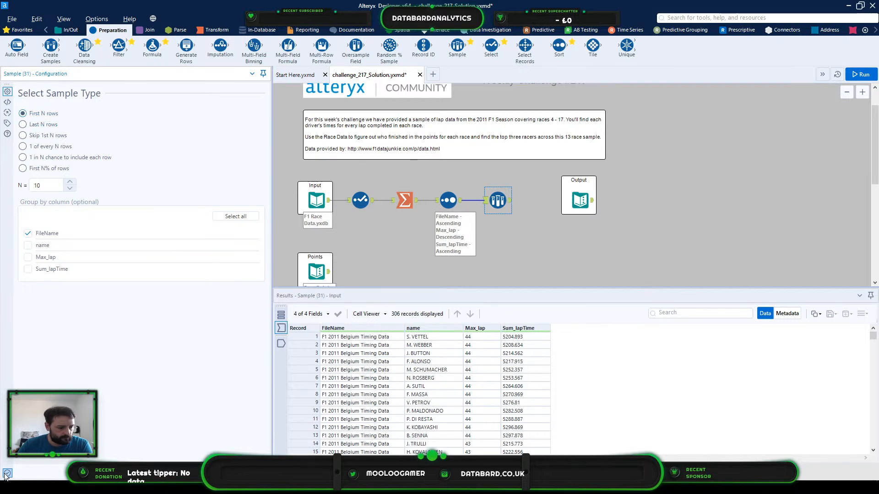
- Run the workflow and compare the Sample tool's input and output records for the Belgium race
left_click(859, 74)
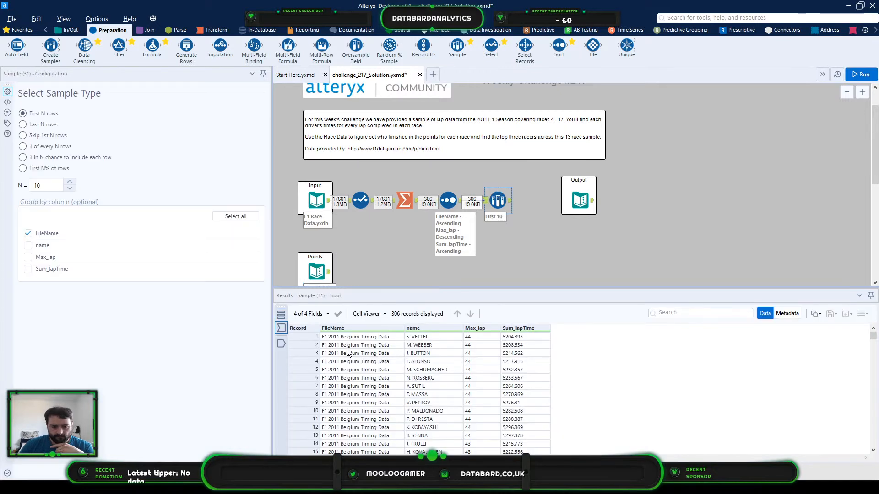
left_click_drag(341, 338, 352, 425)
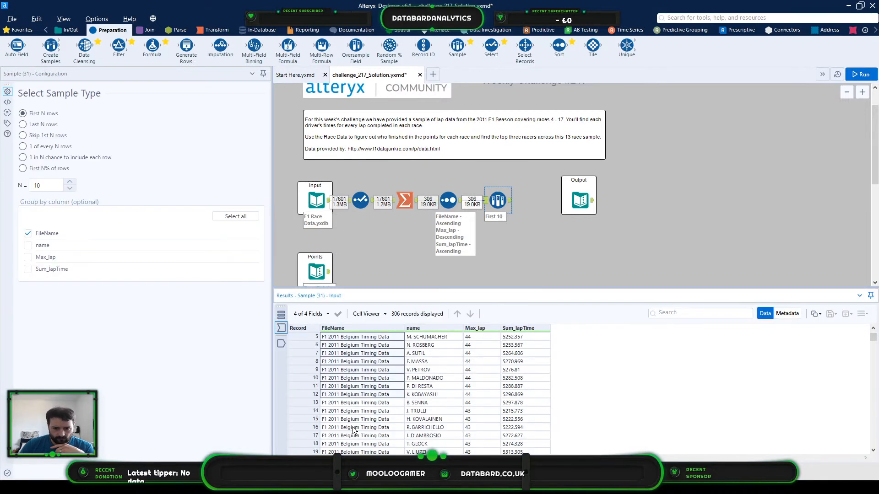
left_click(280, 343)
scroll(386, 381, "up", 2)
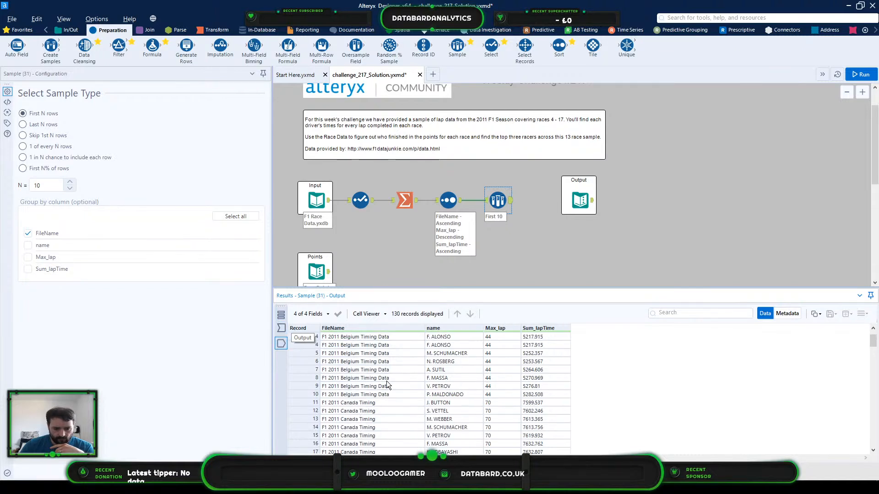
left_click_drag(395, 338, 539, 412)
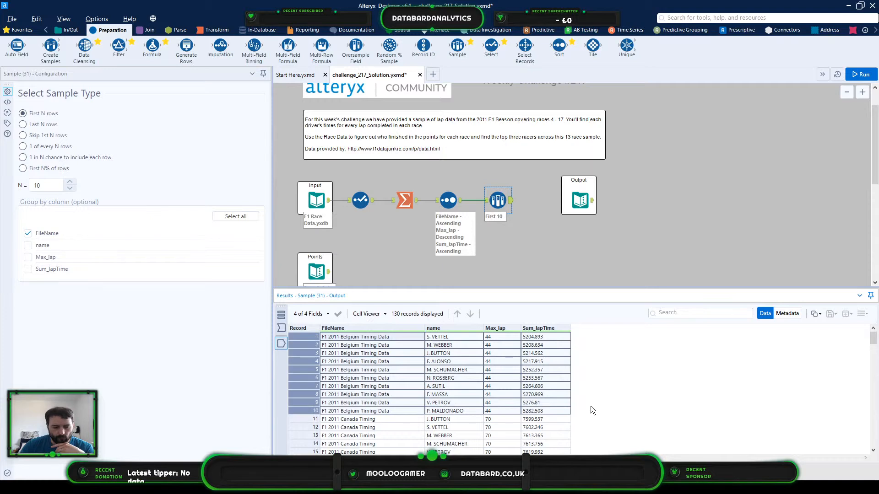
- Examine the Points input's values for 1st to 10th place
left_click(322, 275)
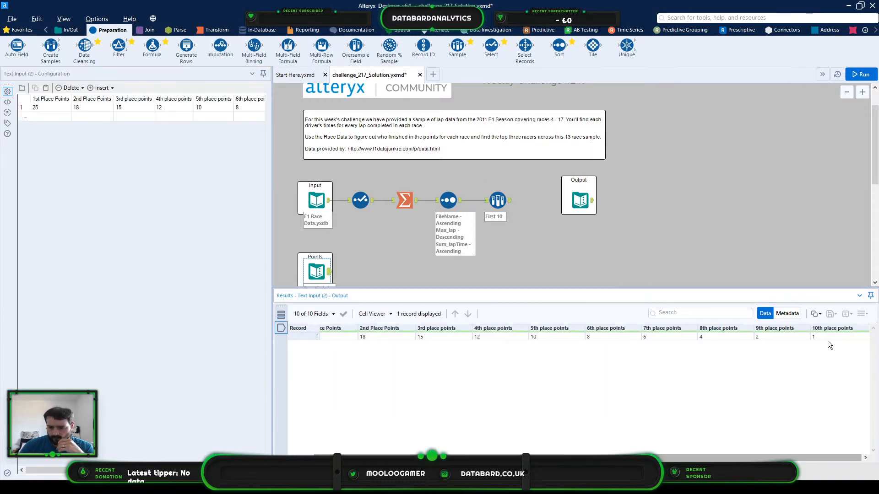
left_click_drag(335, 339, 841, 335)
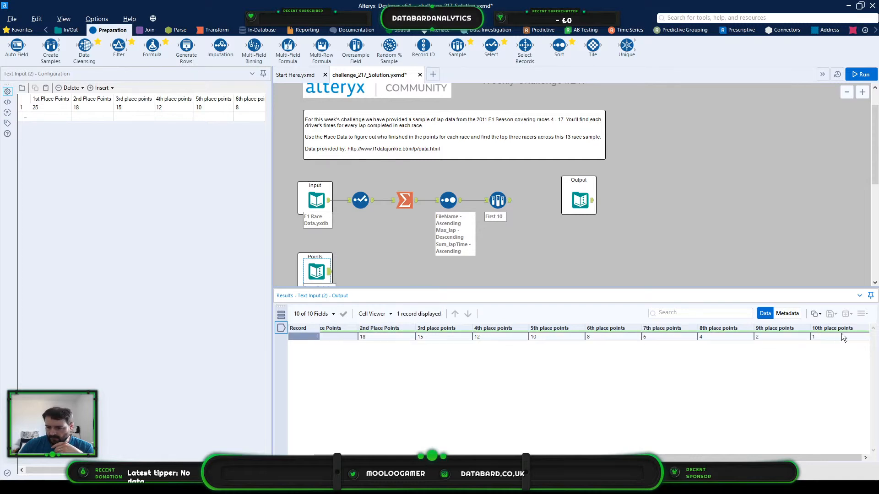
left_click_drag(792, 458, 751, 458)
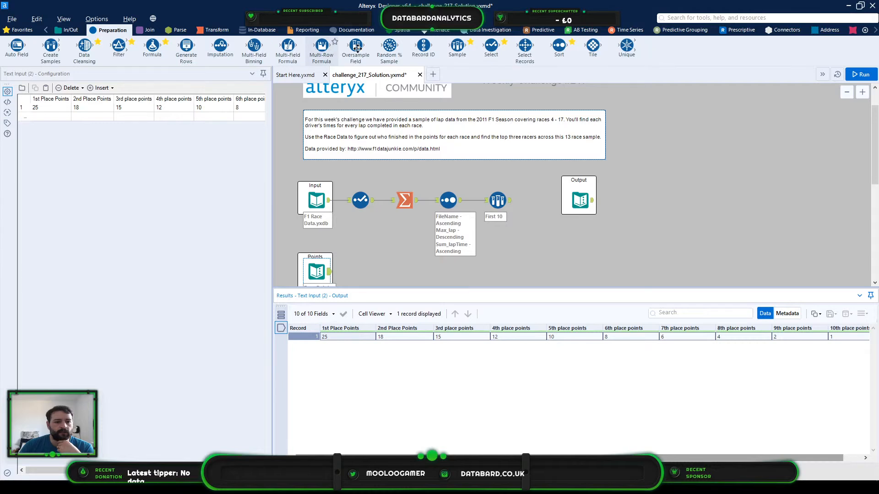
- Add a Multi-Row Formula tool after the Sample tool that creates an Int32 field named Finishing Place, grouped by FileName
left_click_drag(357, 48, 535, 201)
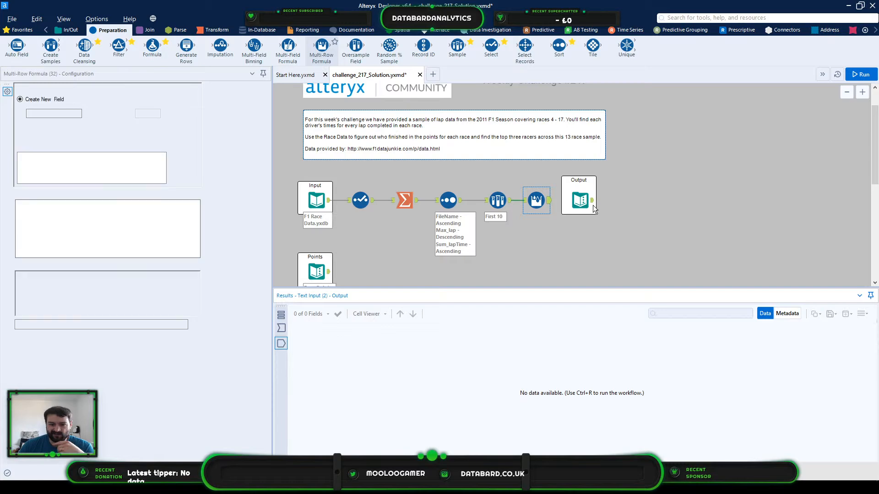
left_click_drag(654, 246, 577, 186)
left_click(536, 200)
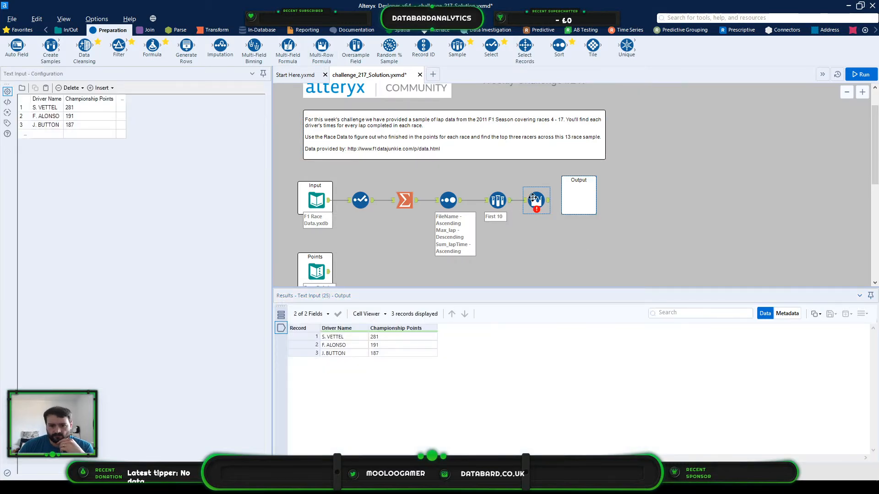
left_click_drag(60, 114, 22, 114)
type("Fini")
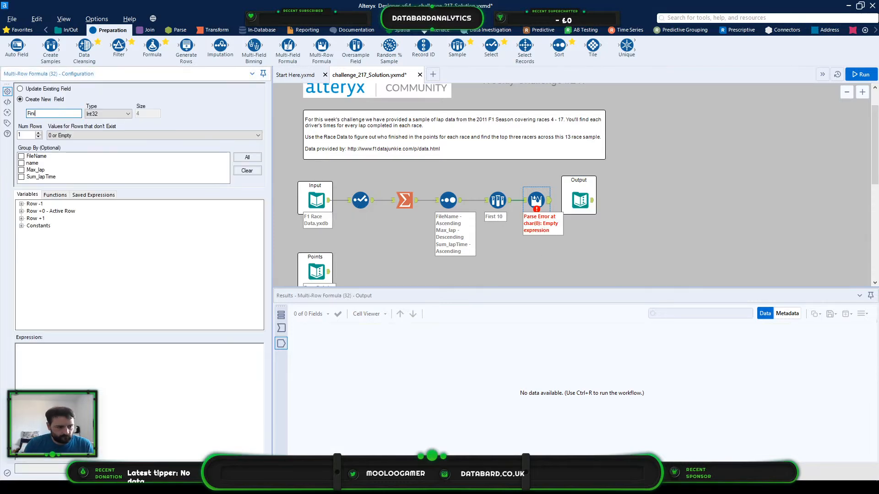
type("shing Place")
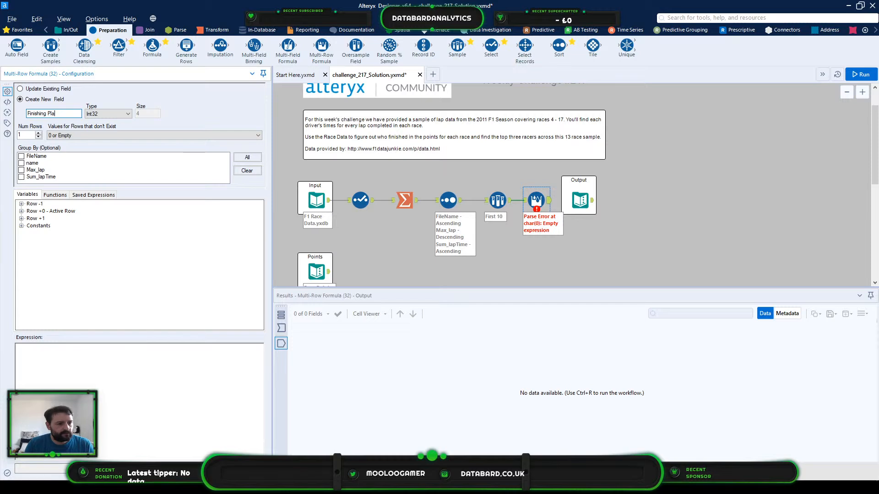
left_click(22, 157)
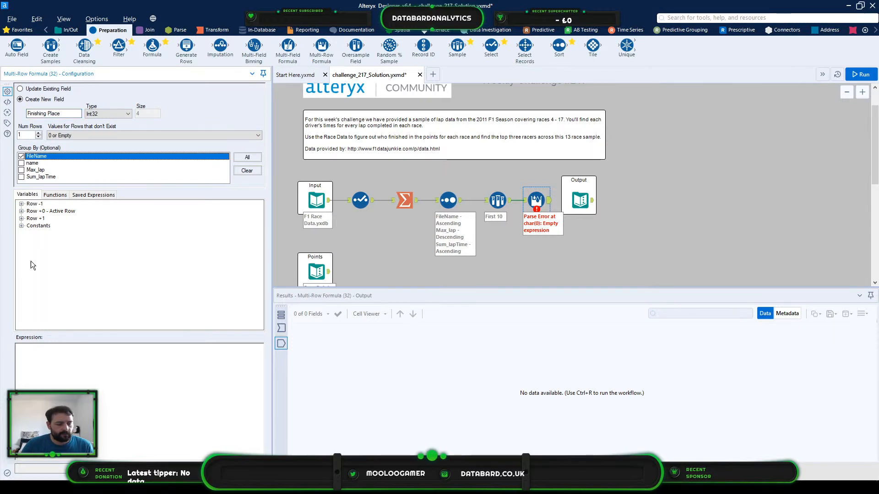
- Set the Multi-Row Formula expression to [Row-1:Finishing Place]+1
left_click(74, 349)
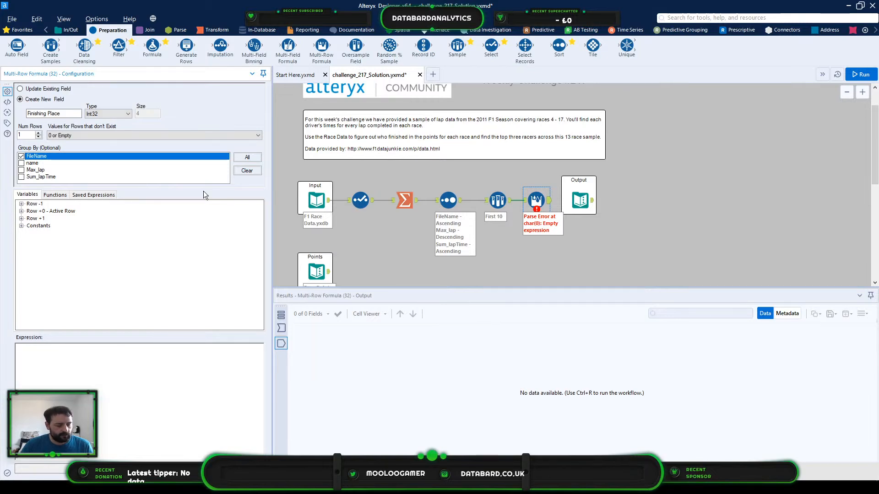
left_click(21, 204)
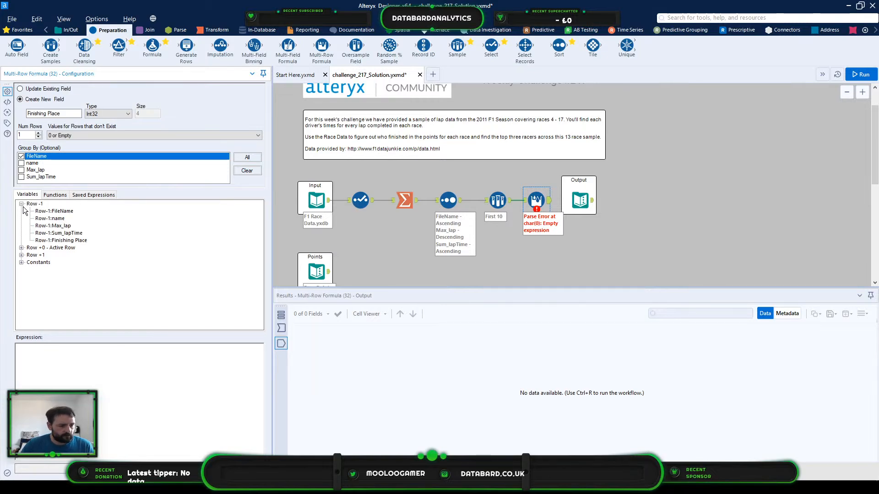
double_click(64, 240)
type("+1")
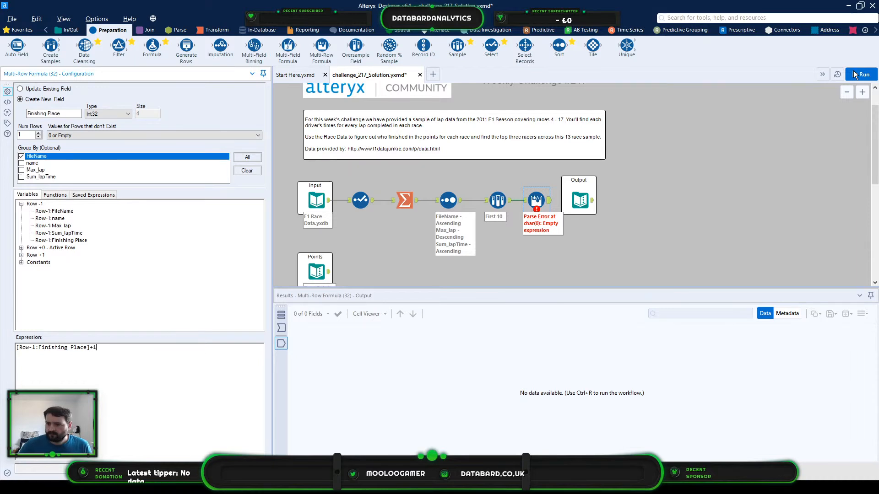
left_click(776, 108)
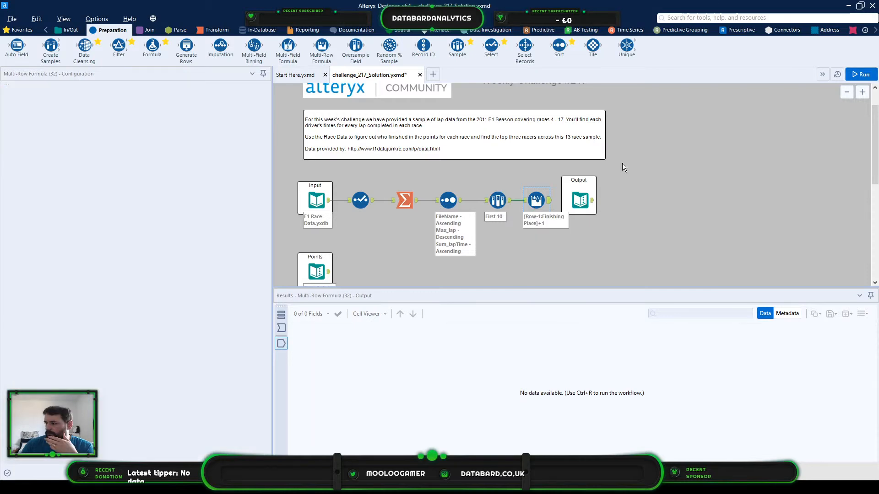
- Run the workflow and check the Finishing Place numbering across the Belgium and Canada races
key("ctrl+r")
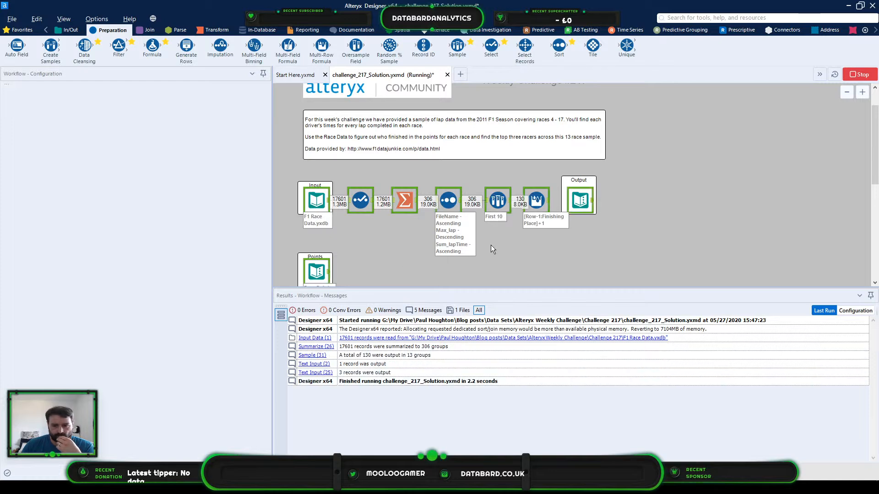
left_click(529, 203)
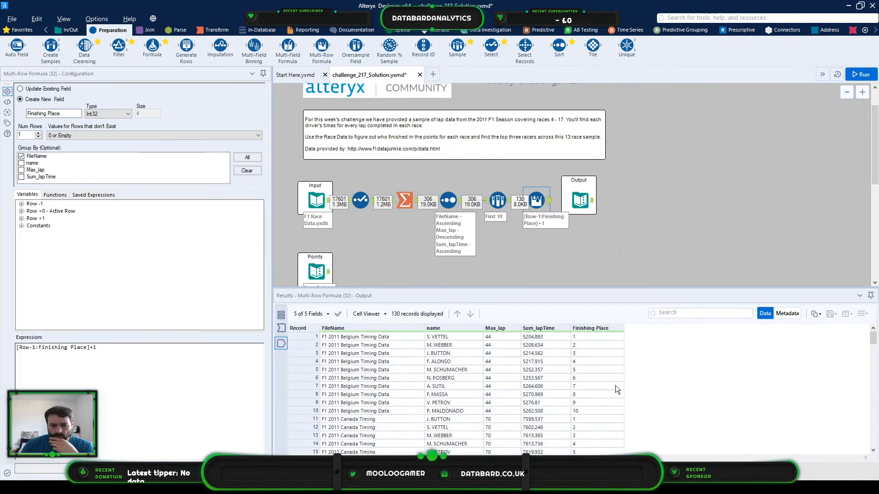
left_click_drag(600, 340, 575, 414)
scroll(603, 413, "down", 1)
left_click_drag(603, 385, 613, 427)
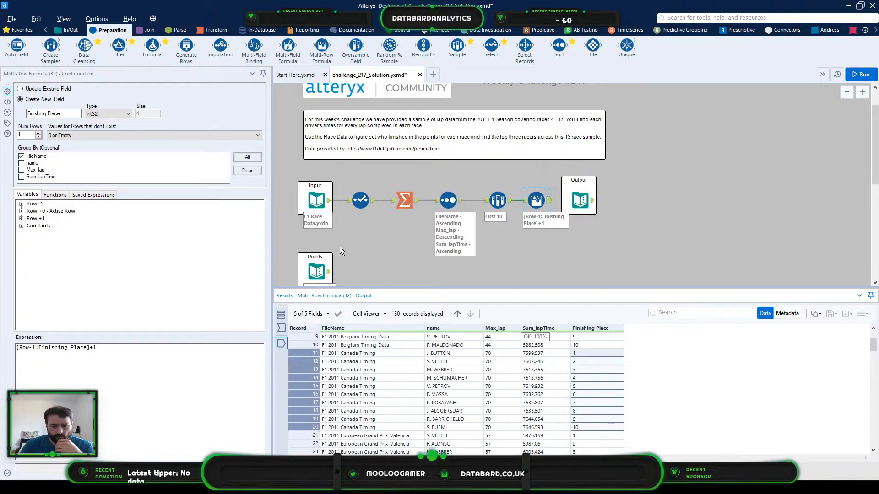
- Connect a Transpose tool to the Points input with the place points as data columns, followed by a RegEx tool
left_click(312, 276)
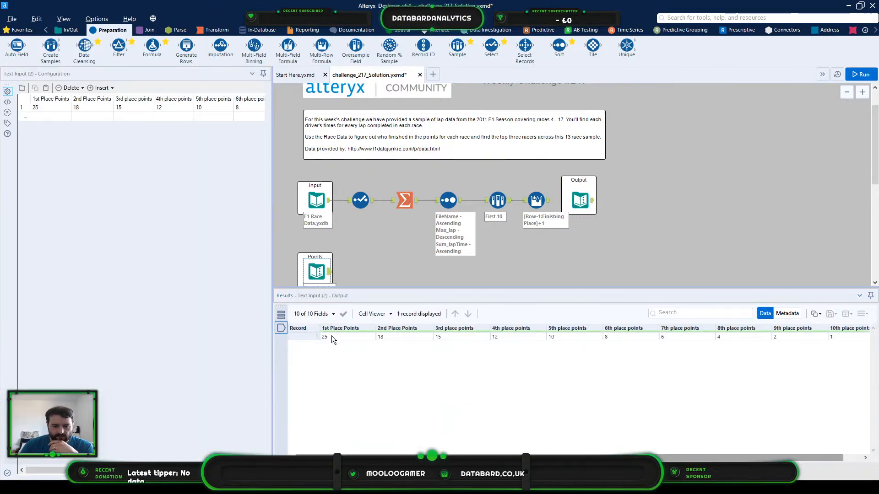
scroll(721, 347, "right", 2)
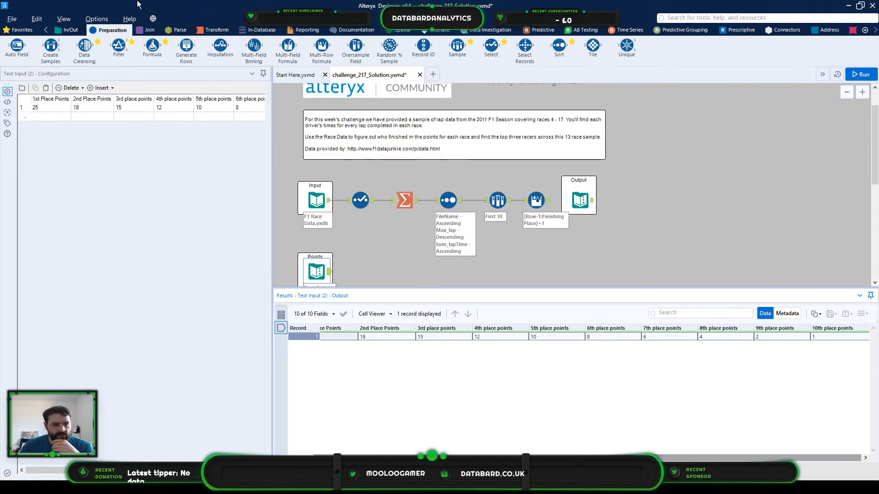
left_click(205, 28)
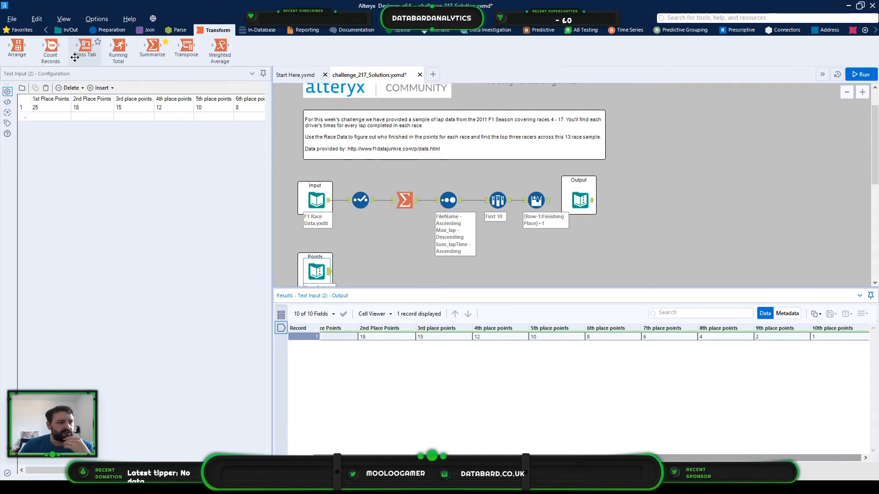
left_click_drag(186, 47, 376, 272)
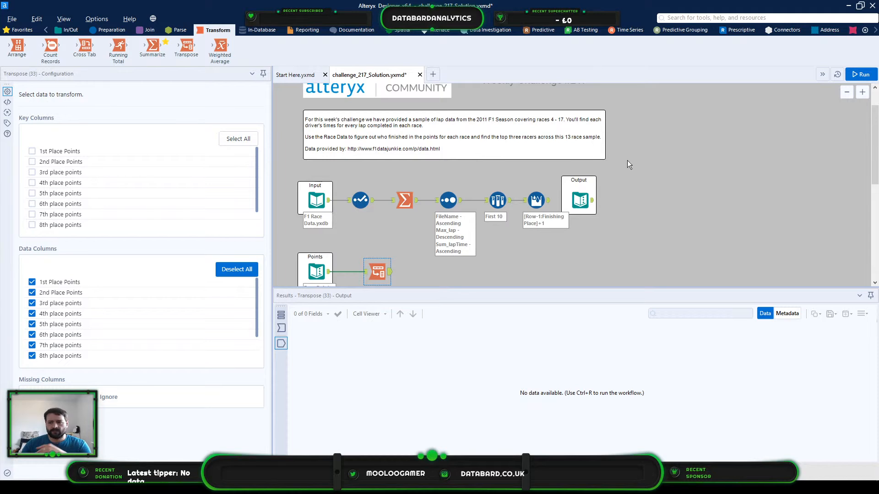
left_click(170, 31)
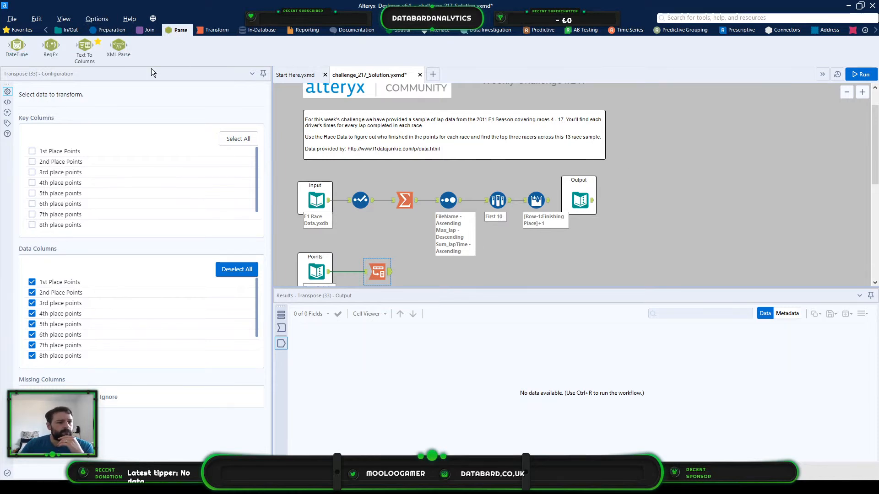
left_click_drag(50, 45, 426, 271)
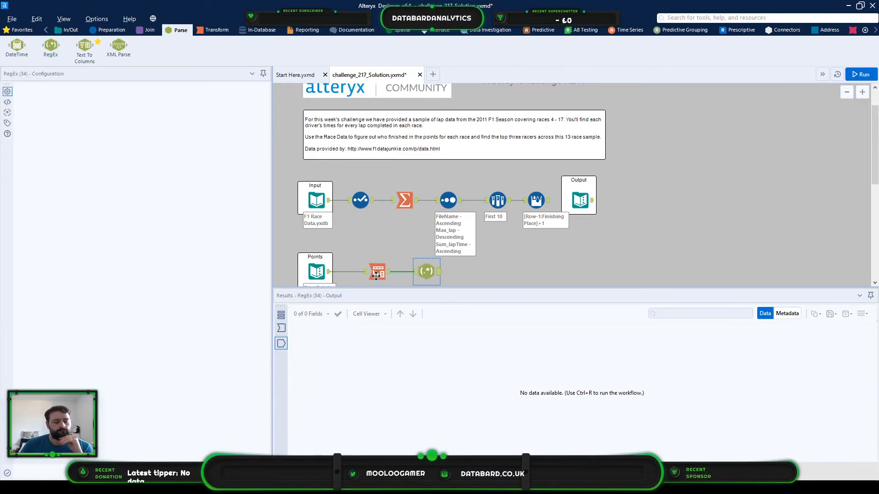
left_click(56, 179)
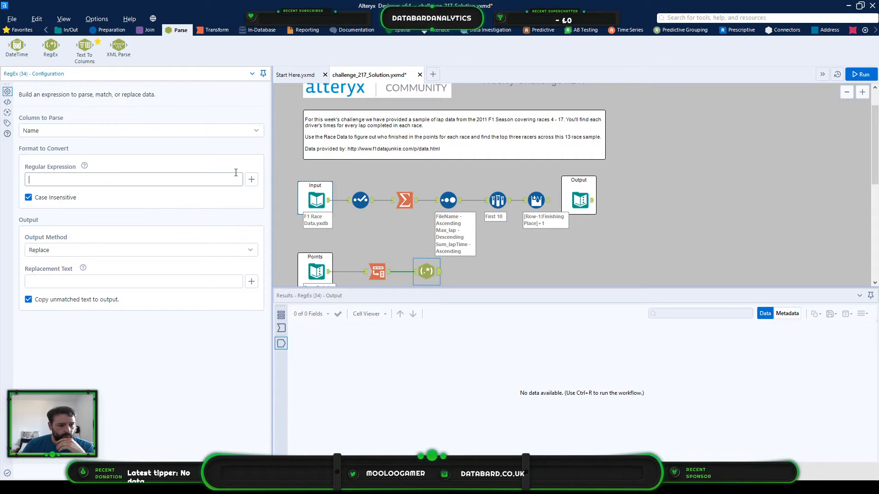
left_click(251, 179)
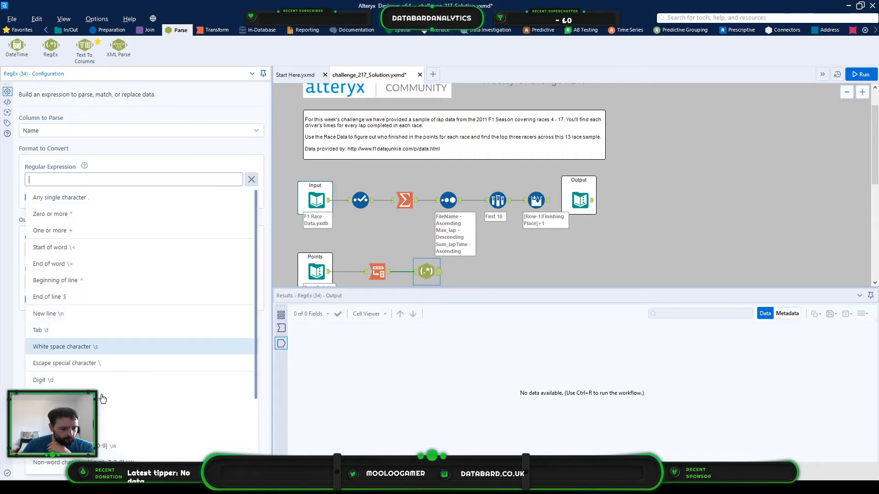
left_click(105, 430)
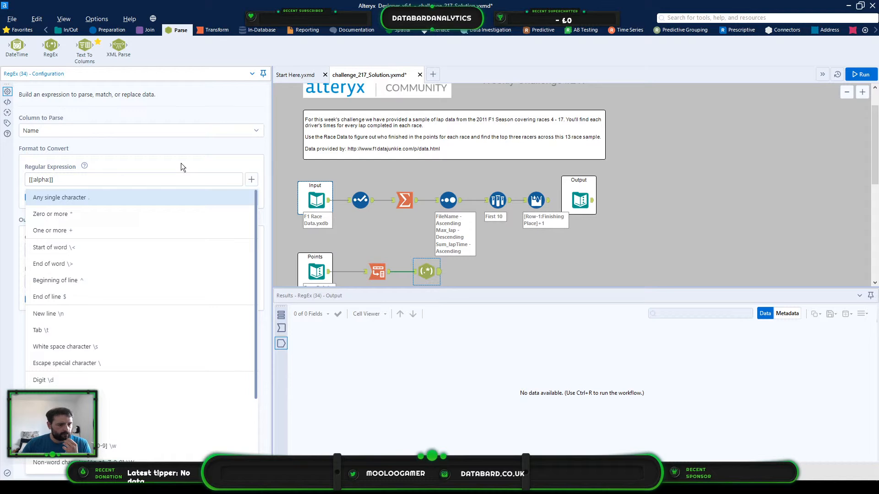
left_click(251, 179)
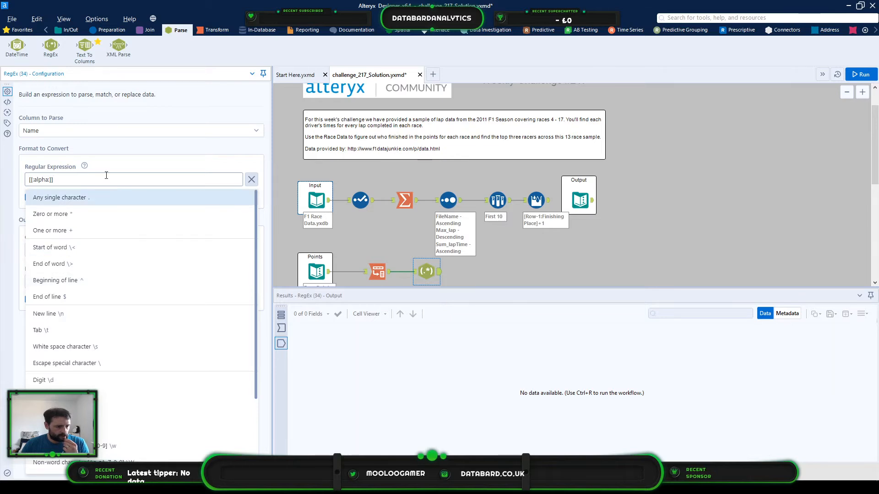
left_click(120, 165)
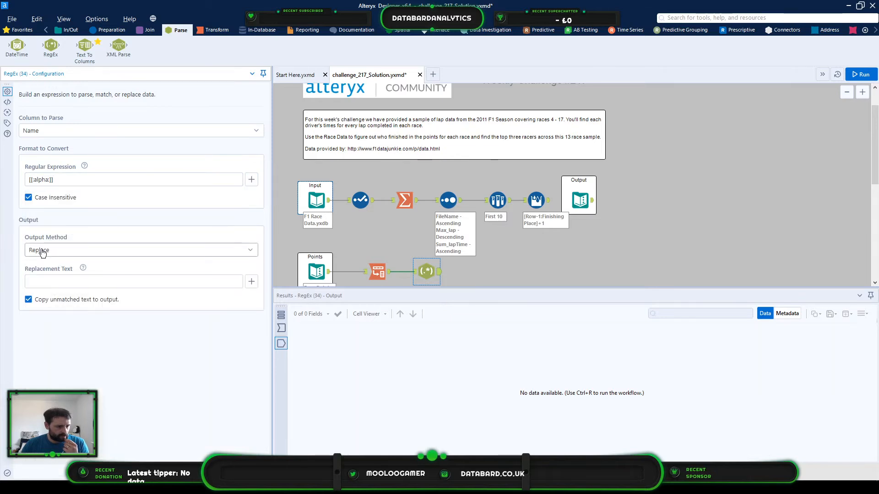
- Set the RegEx output method to Parse and the regular expression to (\d\d+).* for the Name column
left_click(55, 250)
left_click(81, 179)
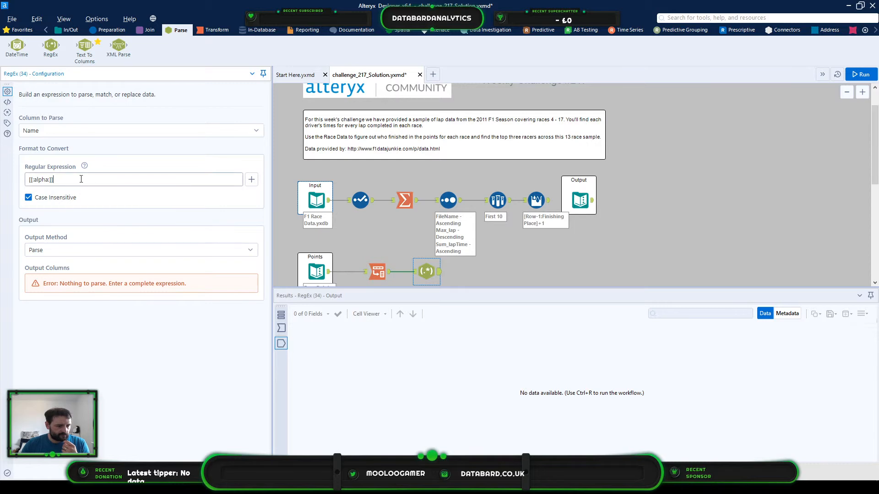
left_click_drag(99, 178, 6, 174)
type("()")
type("\\d")
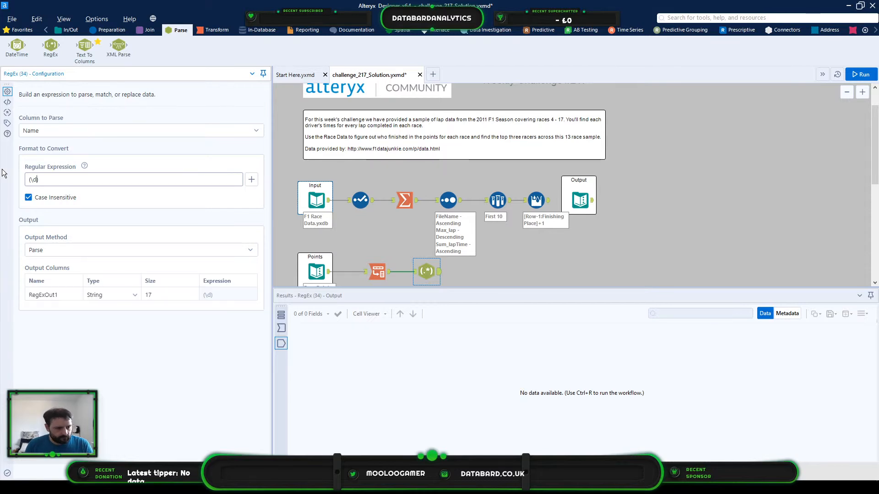
type("\\d")
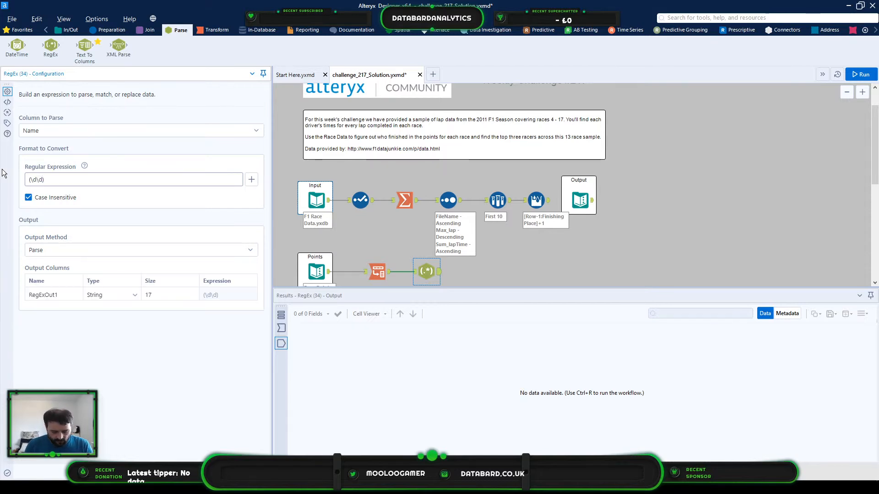
left_click(249, 183)
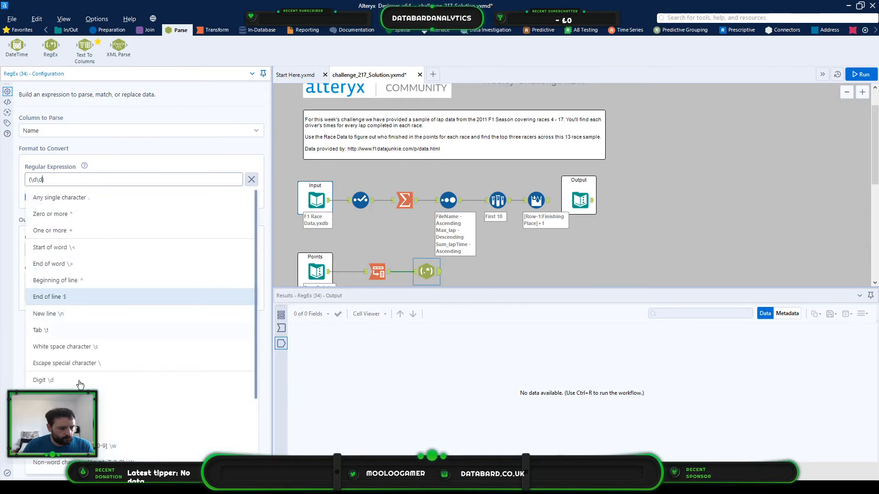
left_click(73, 231)
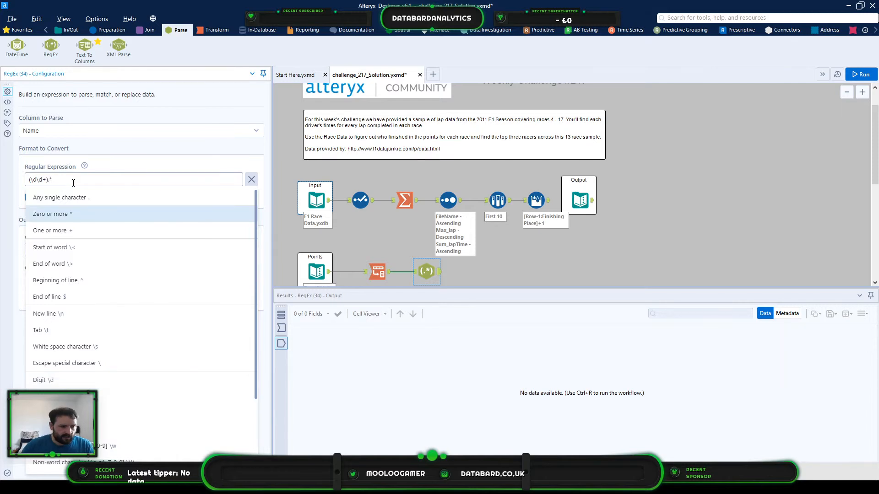
left_click(251, 181)
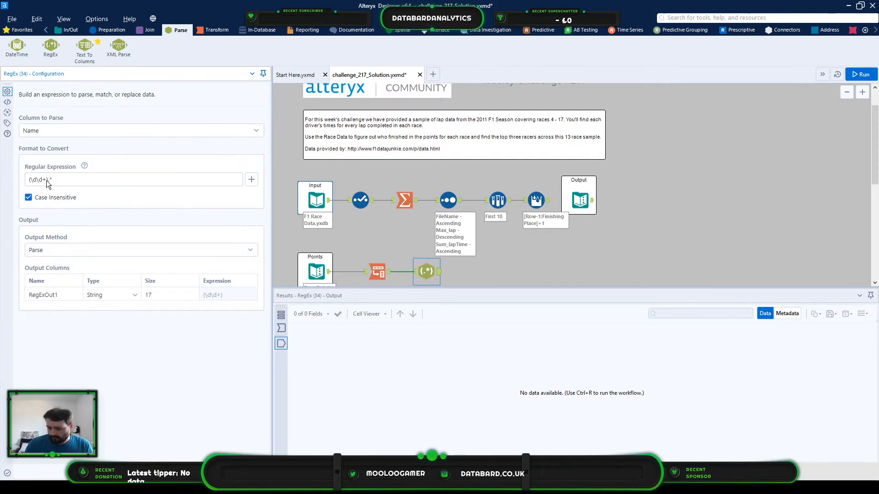
key("alt+Tab")
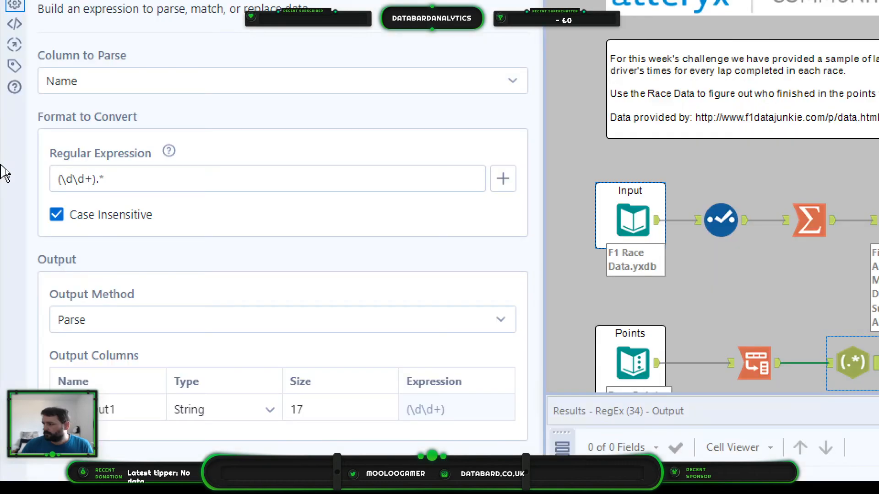
key("alt+Tab")
left_click_drag(61, 181, 96, 181)
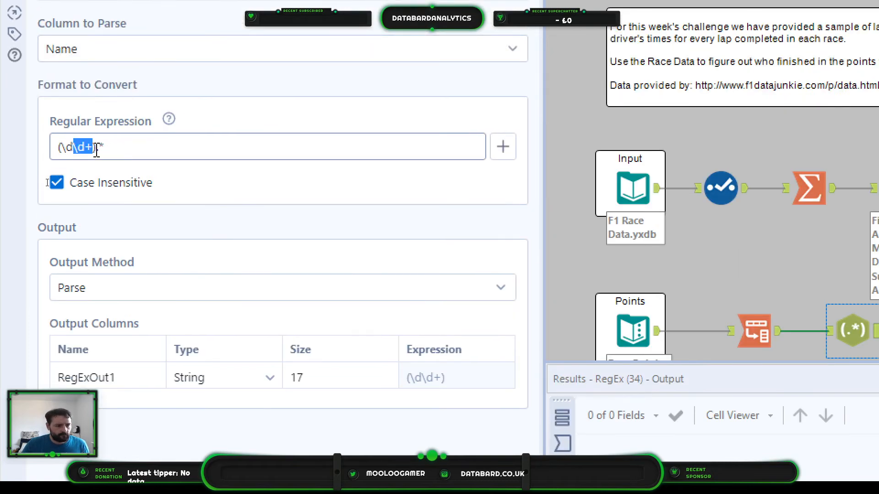
left_click_drag(95, 149, 117, 147)
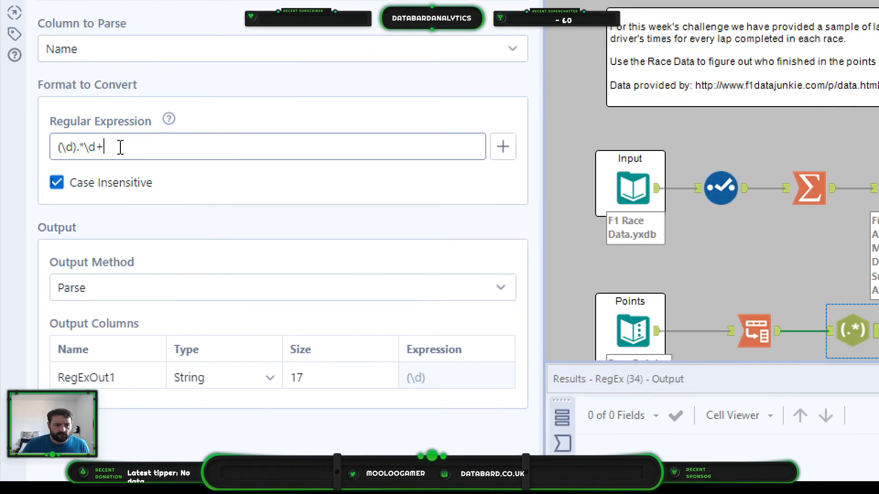
key("ctrl+z")
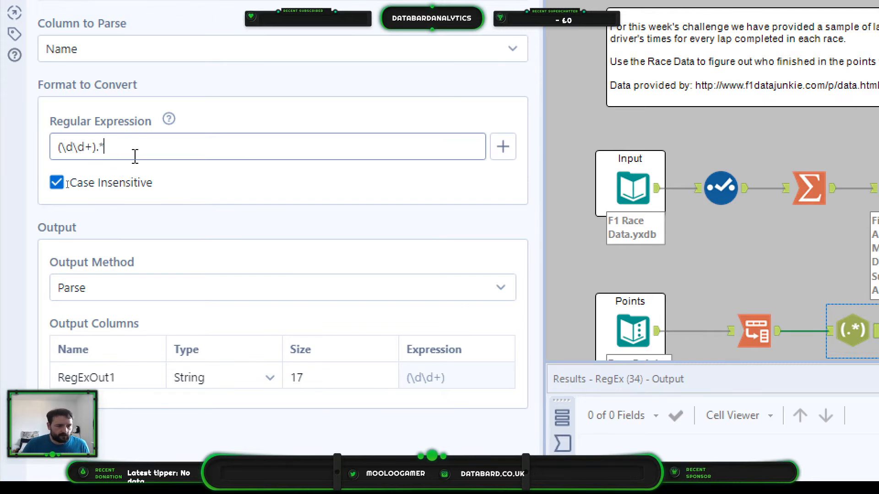
- Rename the RegEx output column as Place
left_click(110, 383)
double_click(144, 361)
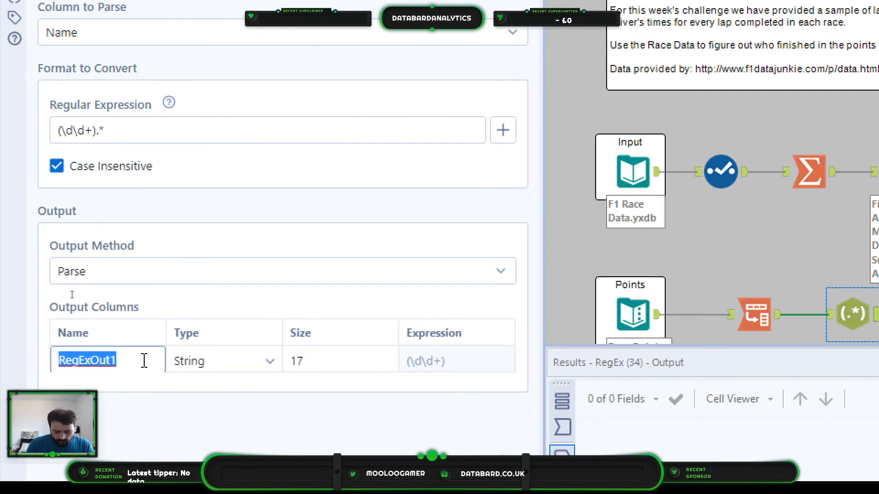
type("Place Po")
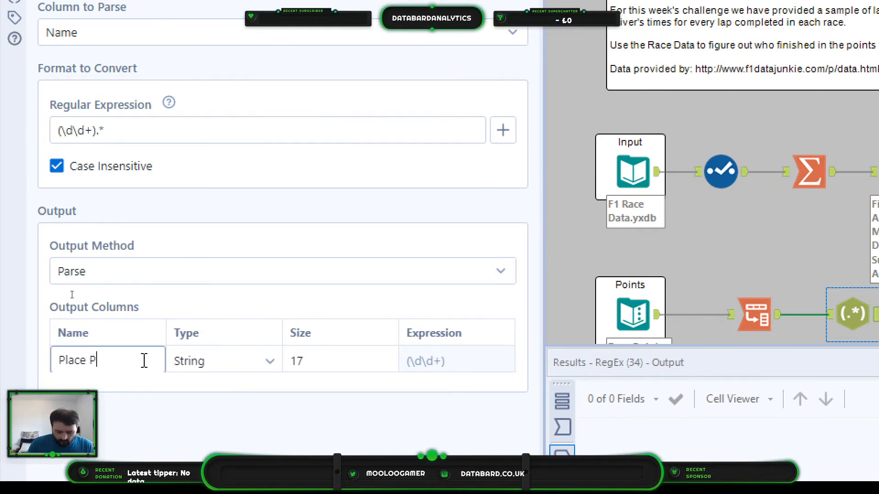
key("BackSpace")
key("BackSpace")
key("BackSpace")
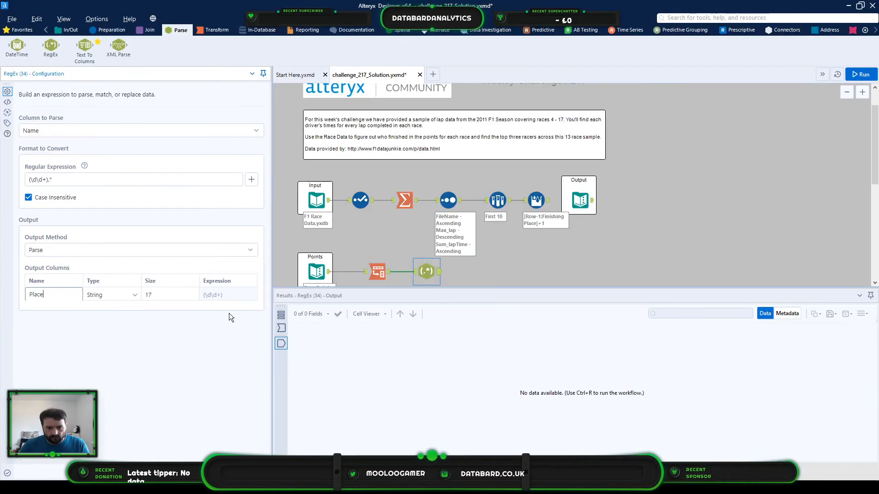
- Run the workflow and examine the Place values parsed from each Name in the RegEx output
key("ctrl+r")
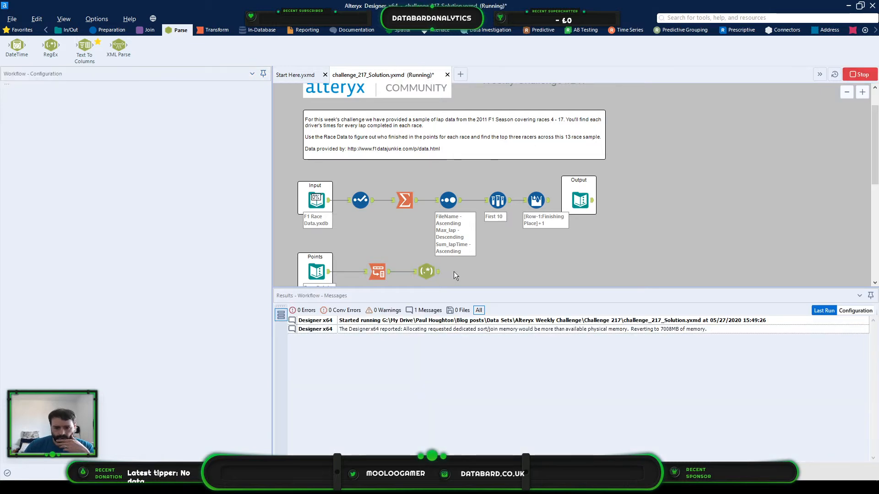
left_click(433, 274)
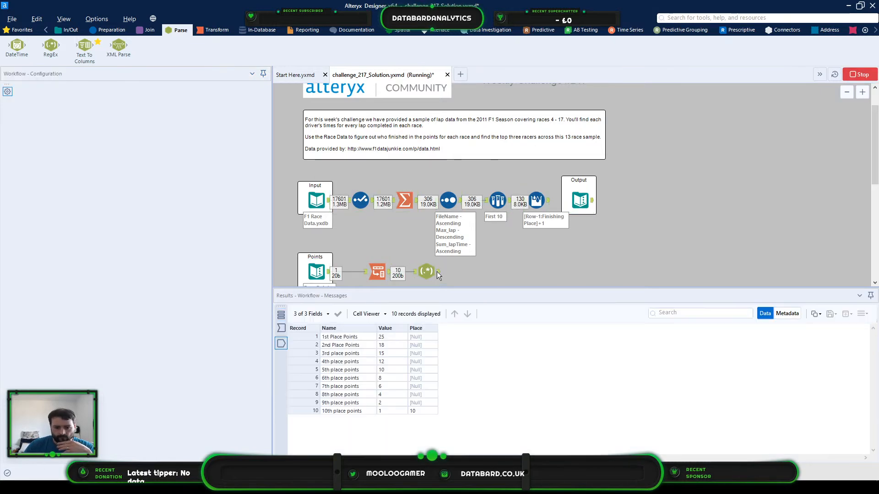
left_click(421, 410)
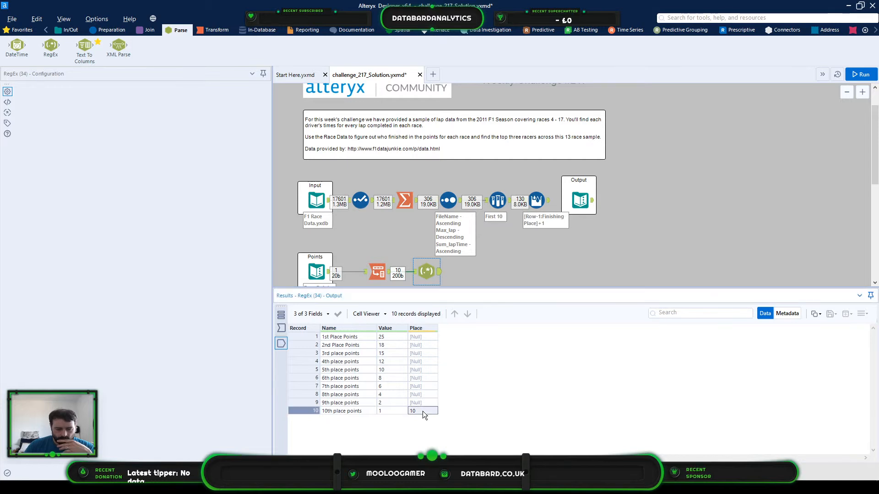
left_click_drag(421, 396, 422, 395)
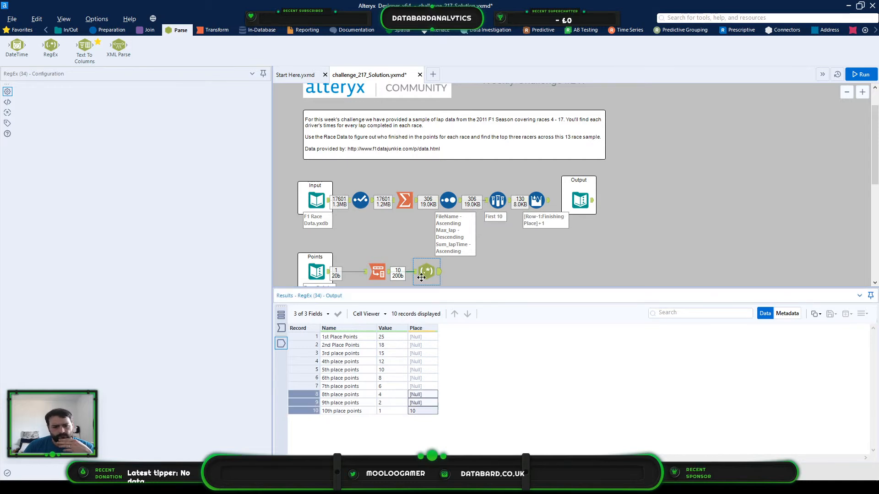
left_click(385, 277)
left_click(430, 272)
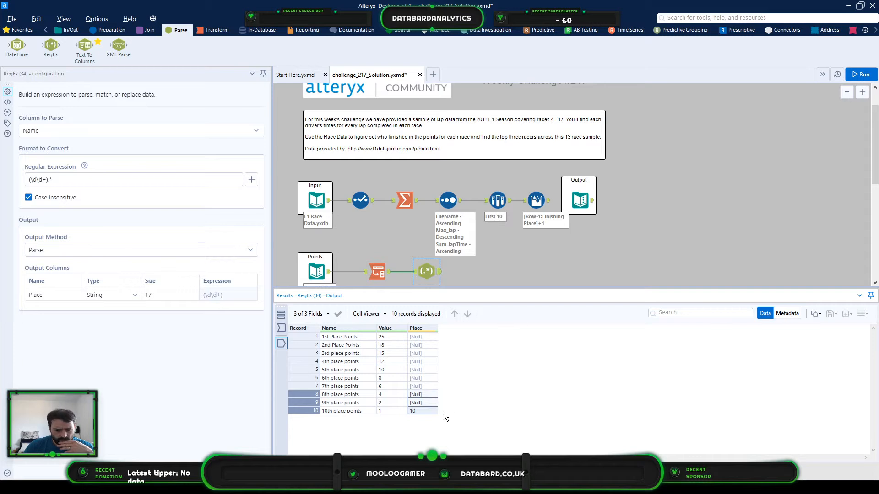
left_click(391, 410)
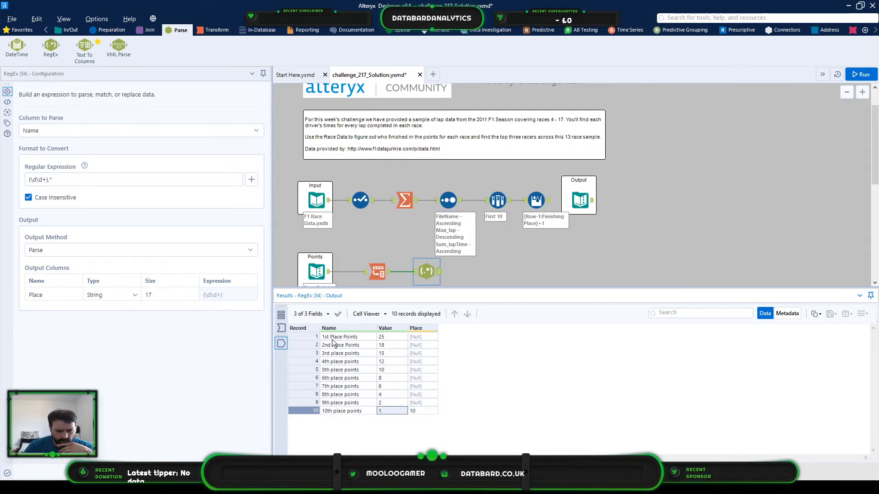
left_click(328, 411)
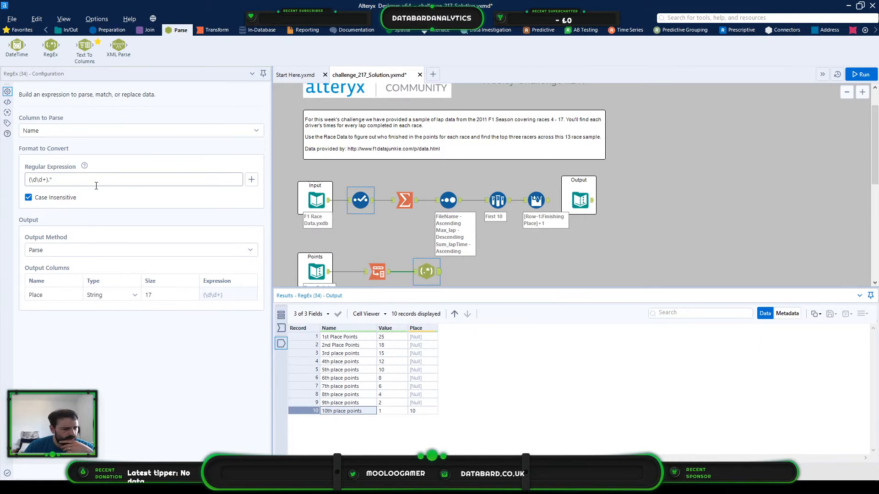
- Change the RegEx tool's regular expression to (\d+).* and rerun the workflow to check the parsed Place values
left_click(251, 180)
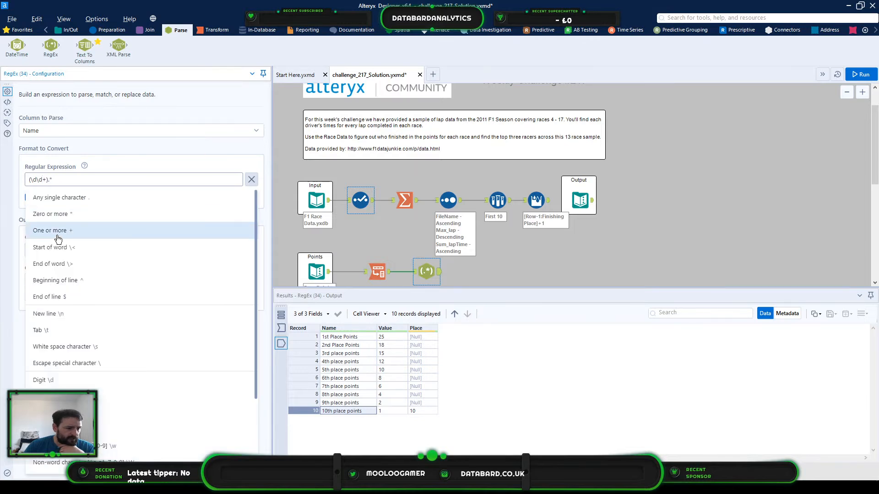
left_click(58, 237)
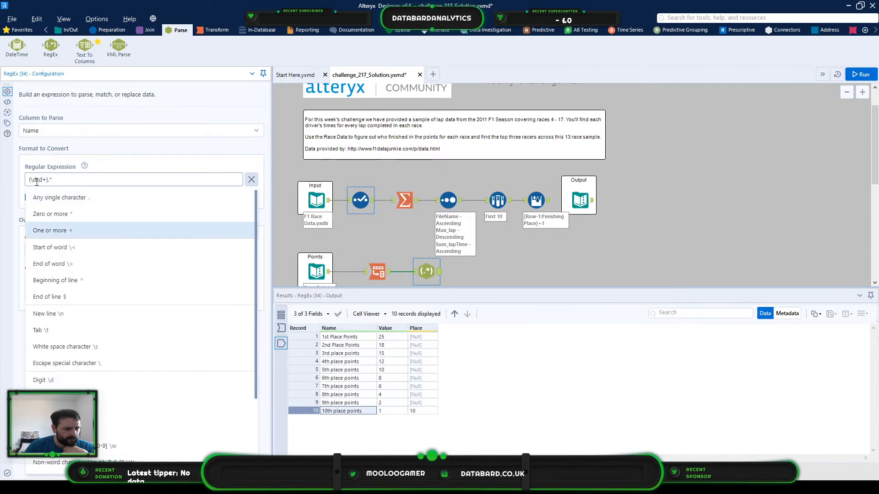
key("BackSpace")
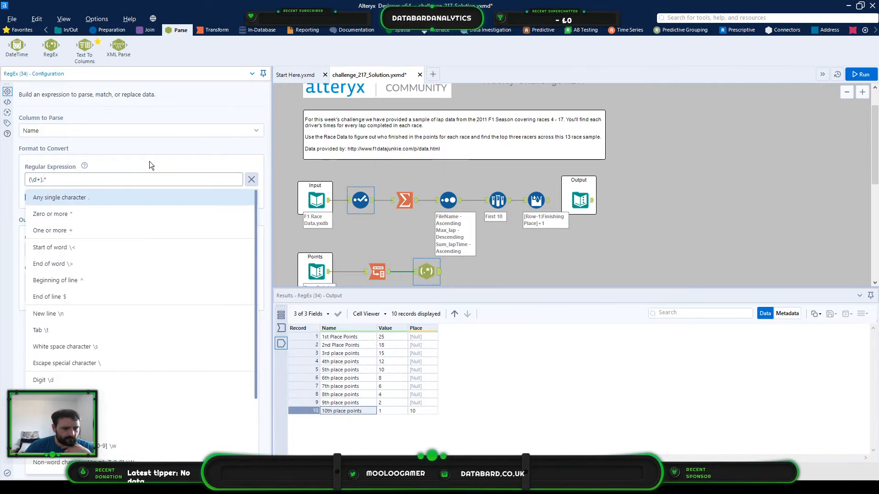
left_click(44, 180)
type("*")
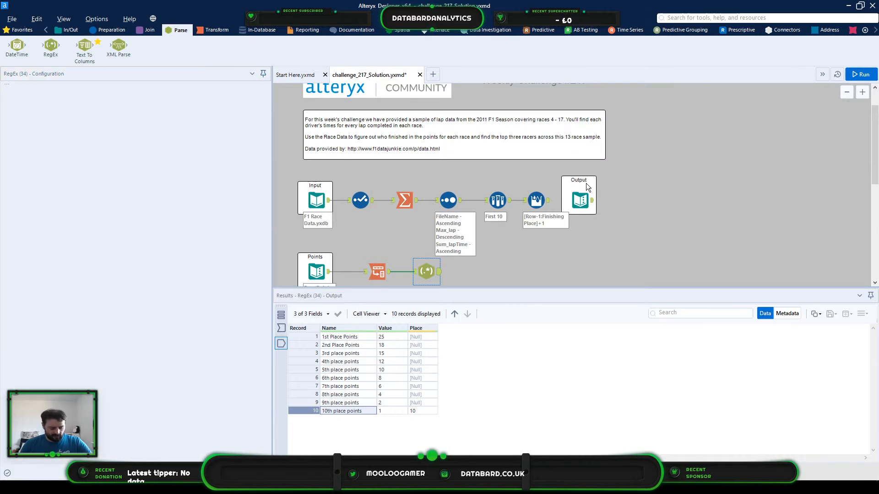
key("ctrl+r")
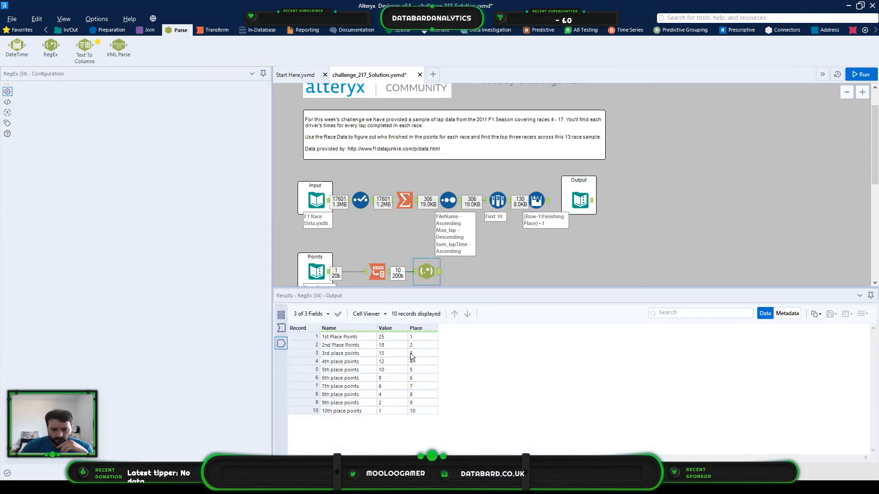
left_click_drag(413, 339, 424, 413)
- Move the race data tools, from Select through Multi-Row Formula, slightly down toward the Points branch
left_click(547, 203)
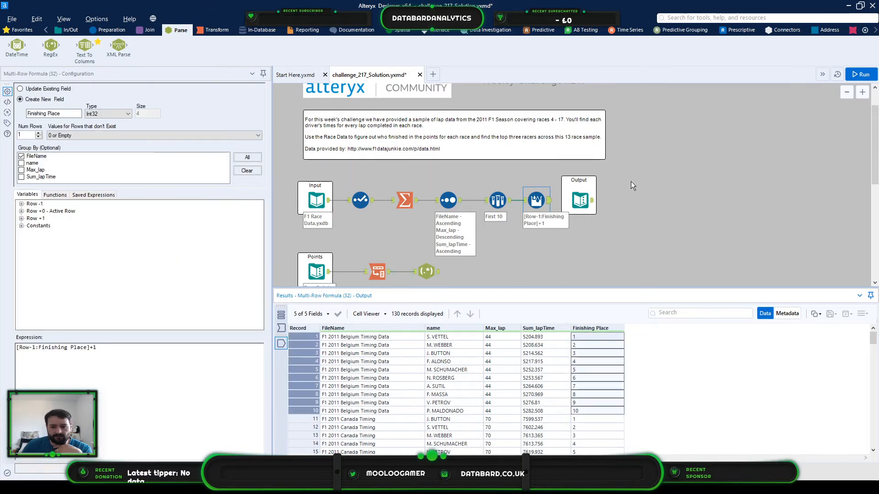
left_click_drag(345, 178, 541, 206)
left_click_drag(541, 206, 534, 225)
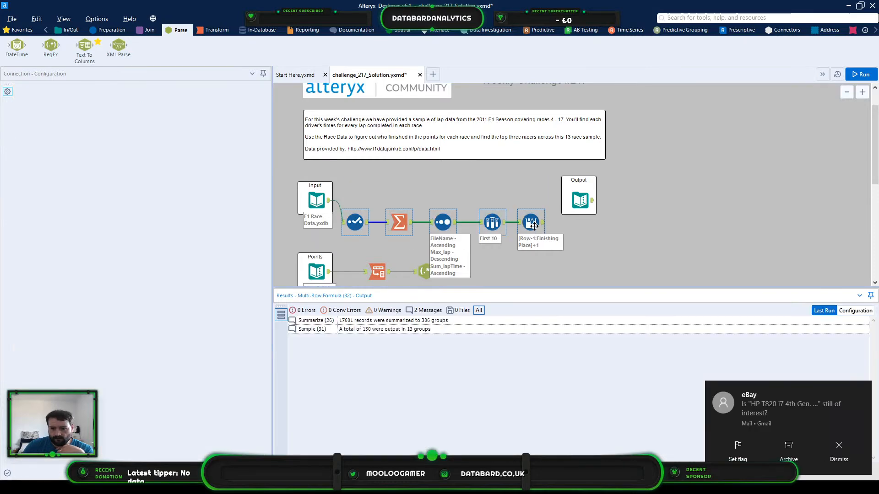
- Dismiss the mail notification and close the notification centre
left_click(838, 451)
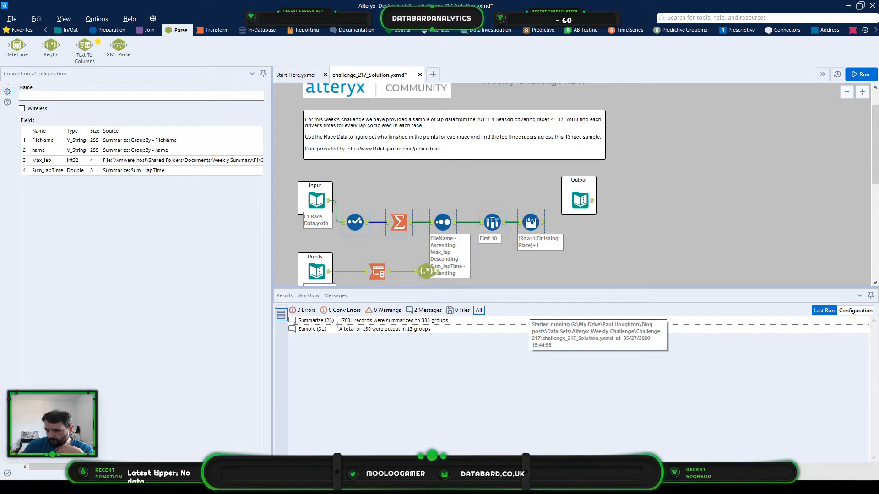
left_click(868, 488)
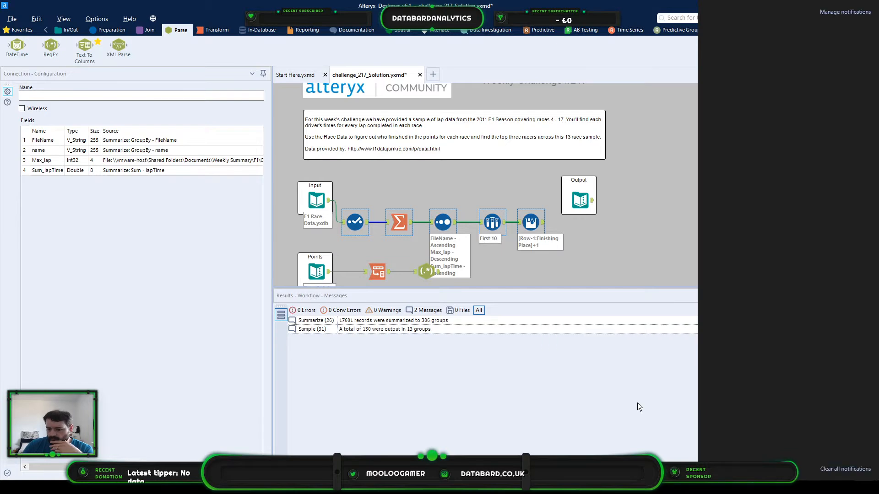
left_click(677, 233)
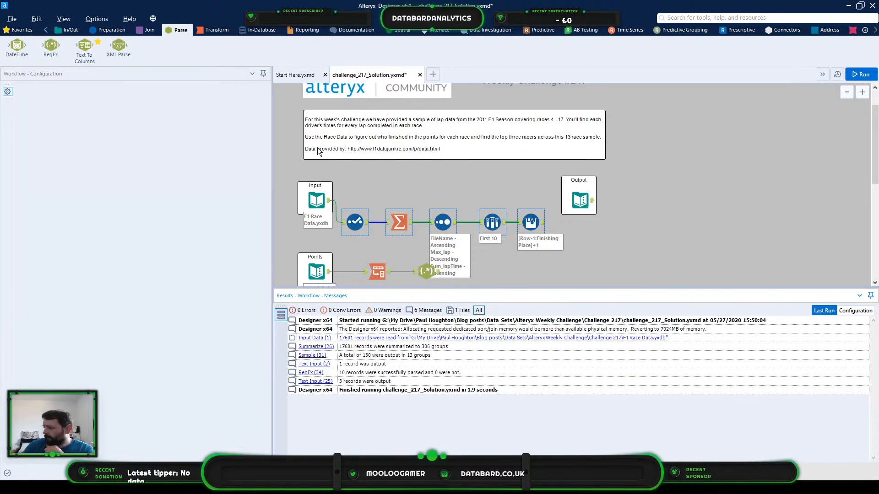
- Add a Join of the Multi-Row Formula and RegEx outputs on Finishing Place and Place, excluding the right-hand Name and Place fields
left_click_drag(542, 222, 579, 252)
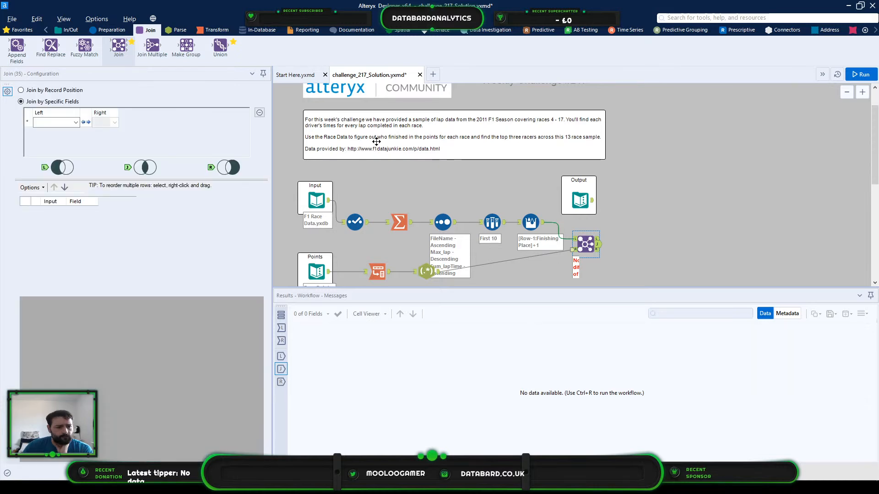
left_click(55, 122)
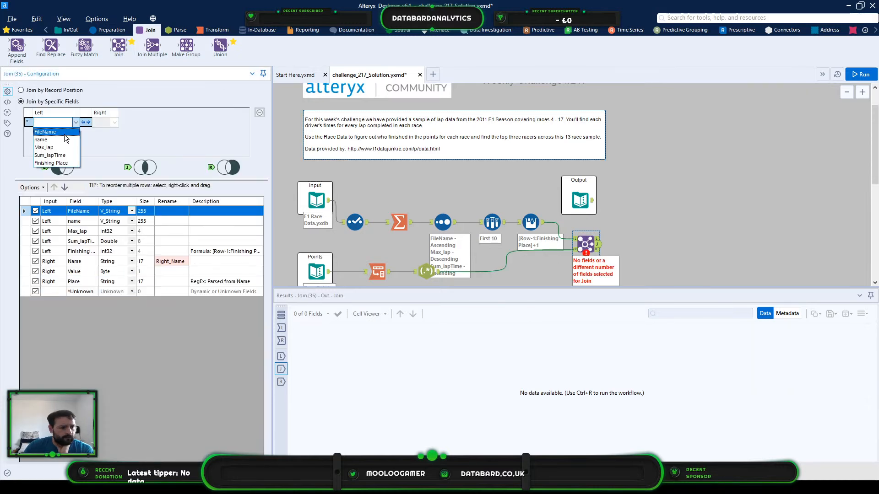
left_click(57, 163)
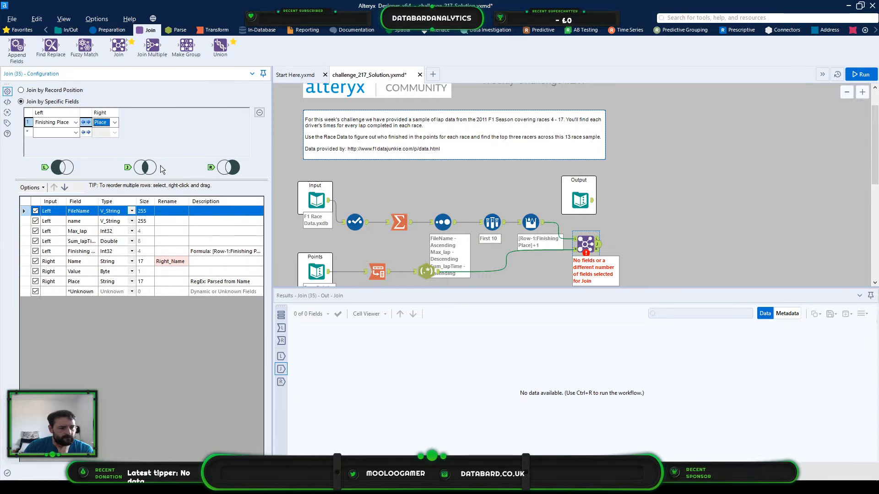
left_click(36, 264)
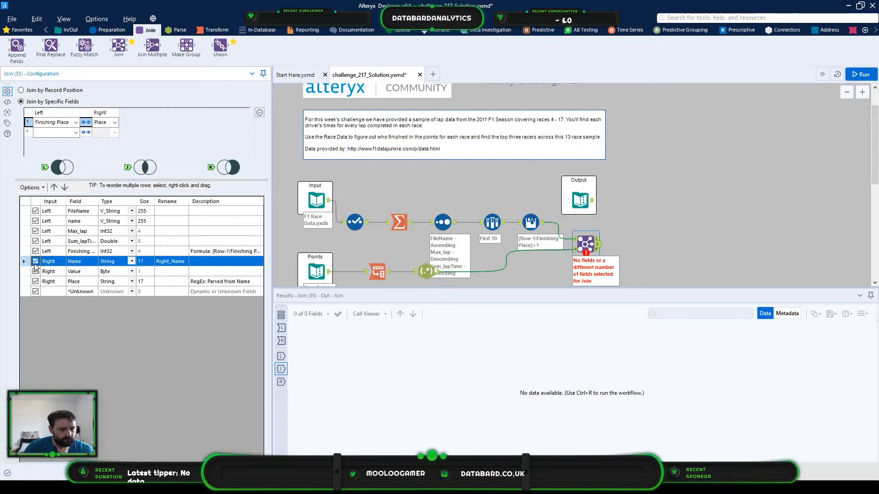
left_click(36, 261)
left_click(35, 282)
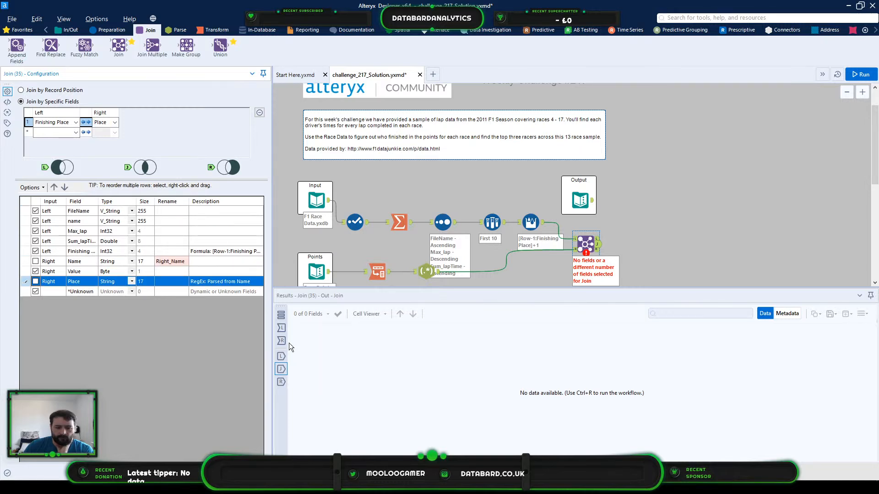
- Review the Finishing Place values in the Join's left input, and run the workflow to test the join
left_click(281, 328)
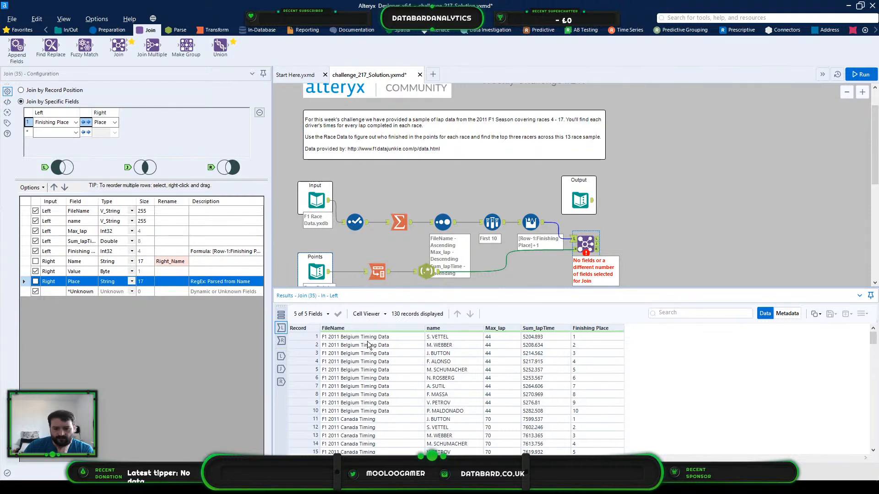
left_click_drag(582, 337, 577, 427)
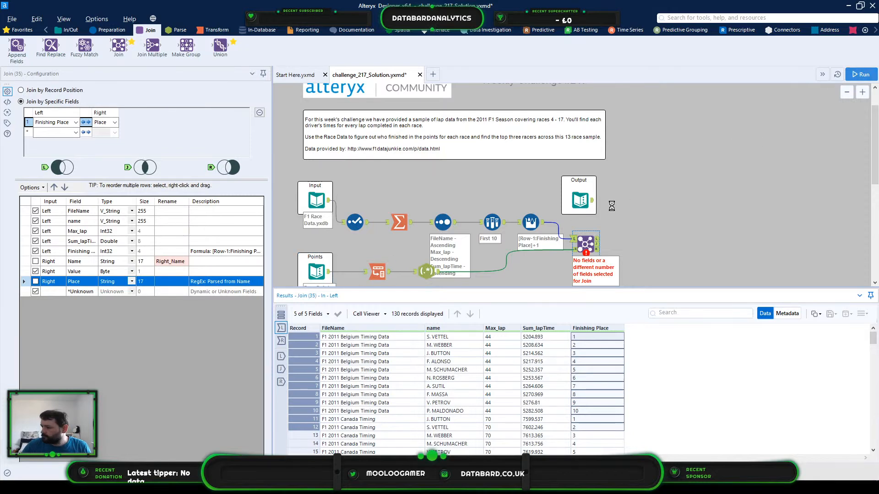
left_click(625, 181)
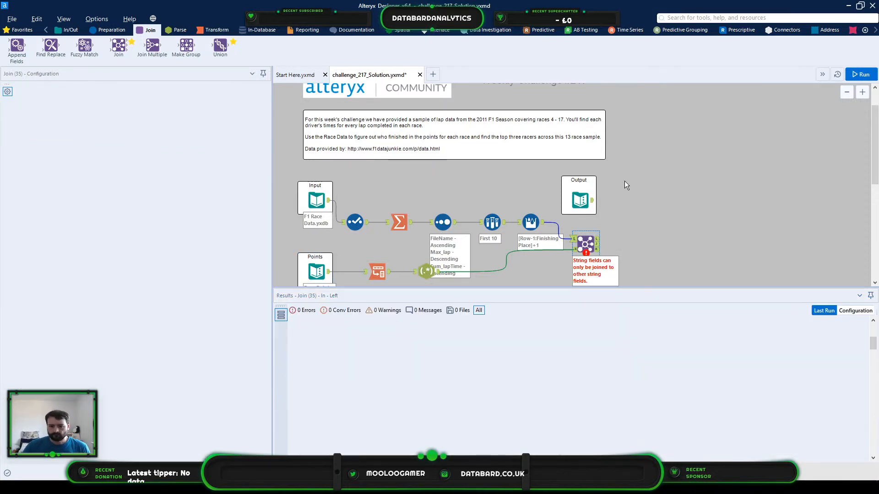
key("ctrl+r")
left_click(586, 245)
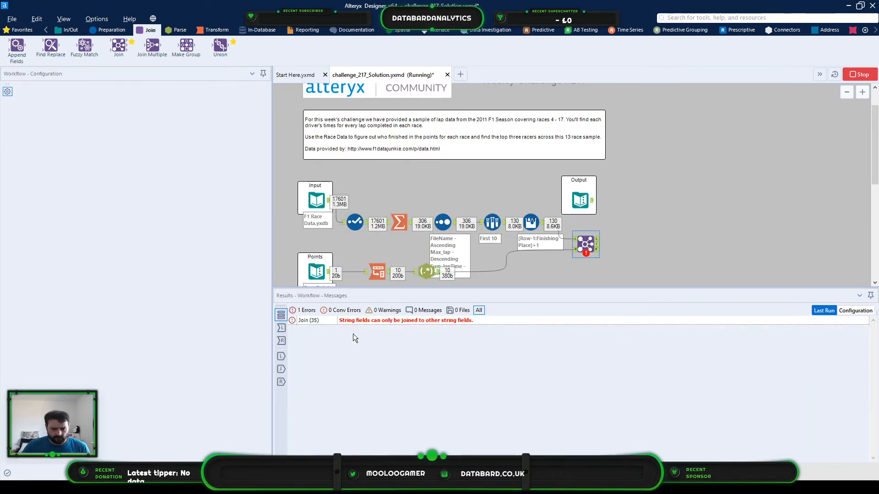
- Set the type of the RegEx tool's Place output column to Int16 and rerun the workflow
left_click(436, 275)
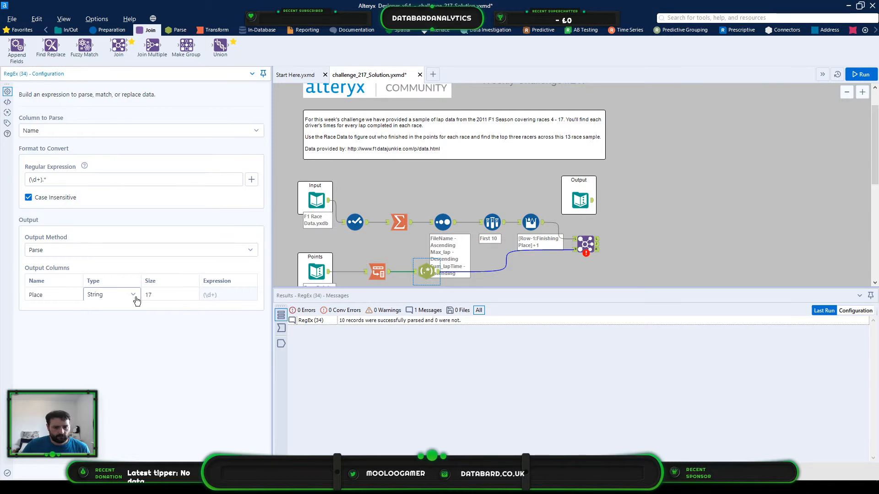
left_click(134, 297)
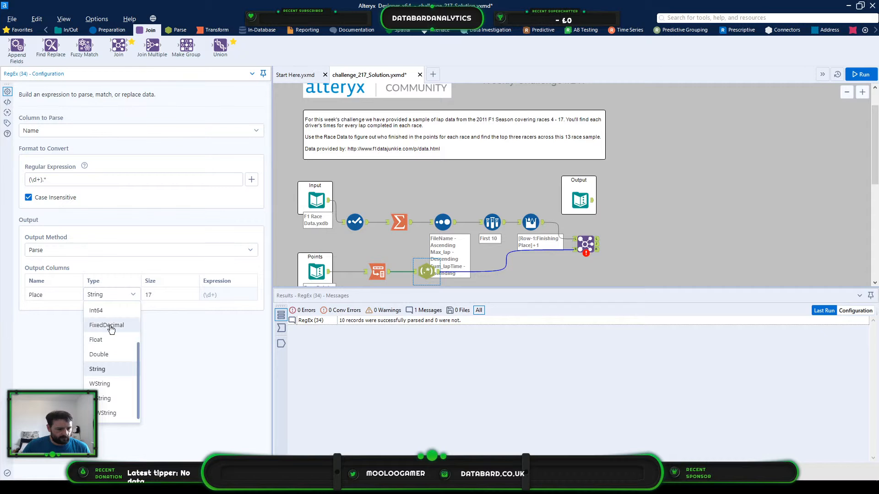
scroll(113, 313, "up", 1)
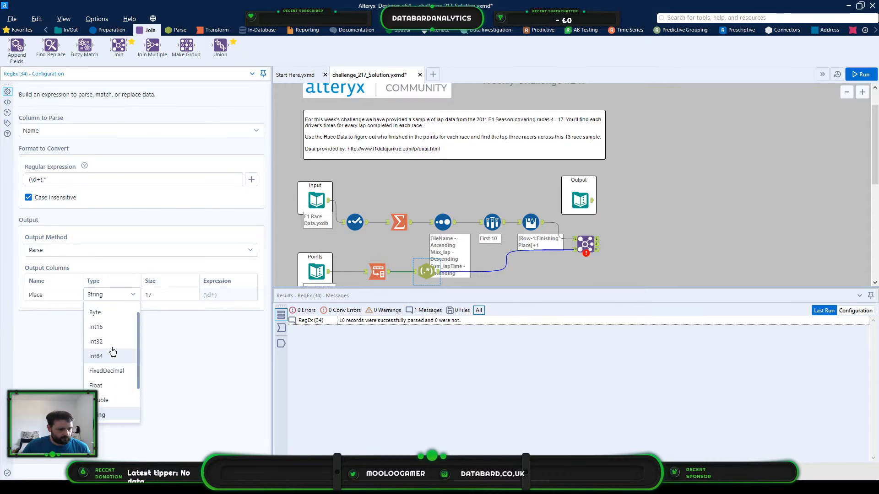
left_click(116, 328)
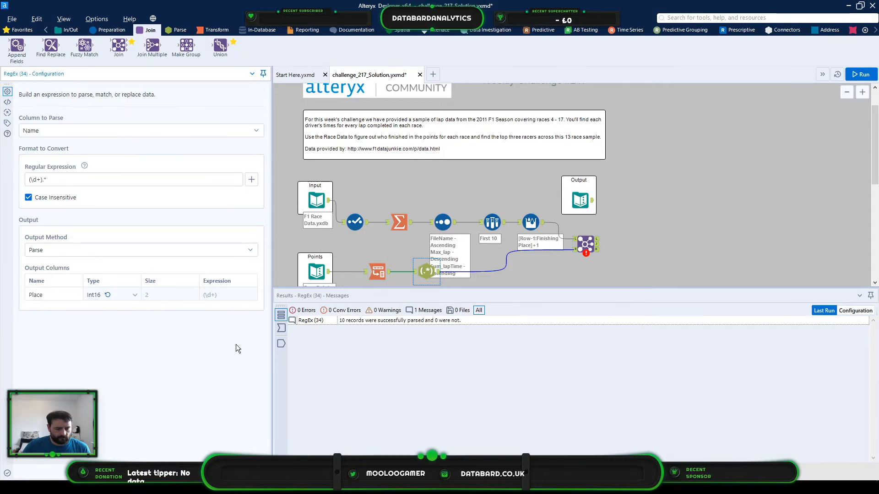
left_click(862, 75)
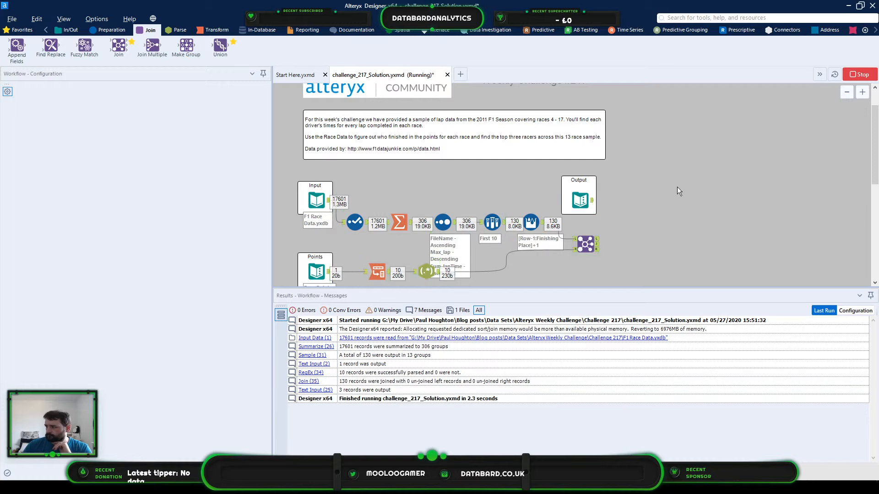
- Check the Join output down to the last records, comparing the Finishing Place and Value columns across races
left_click(597, 244)
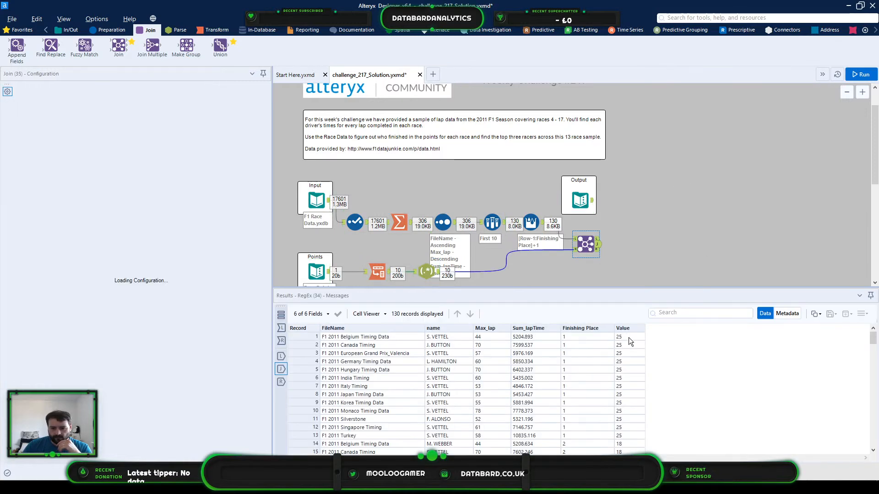
scroll(589, 337, "down", 2)
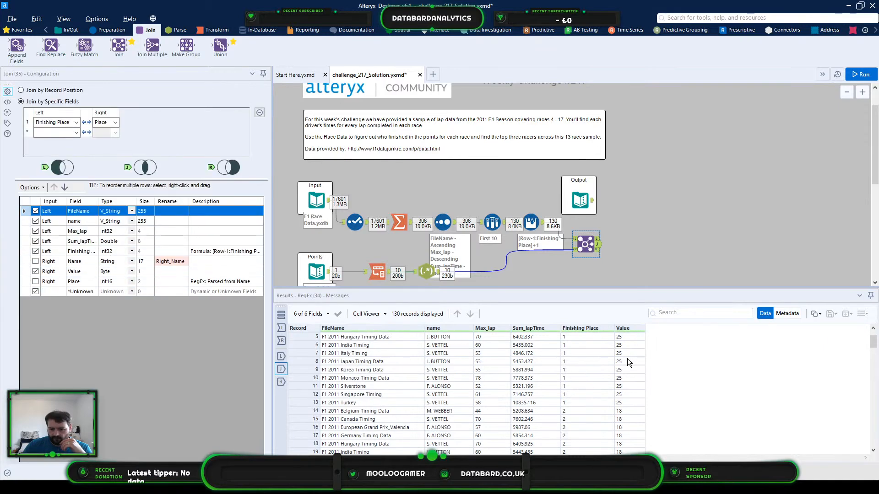
scroll(581, 377, "down", 20)
scroll(584, 378, "down", 5)
left_click(582, 385)
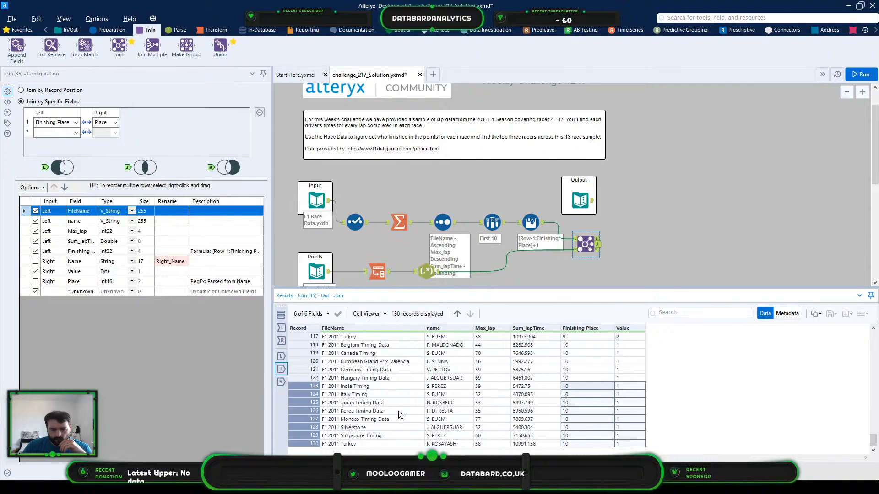
left_click(374, 394)
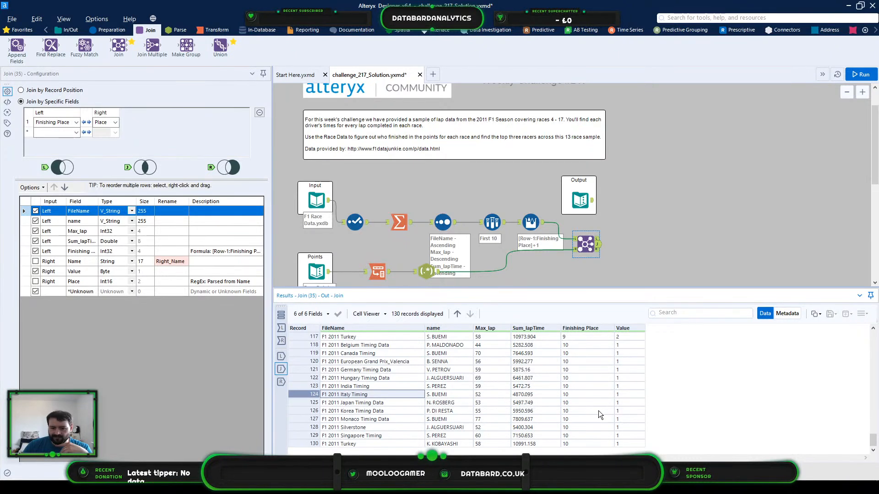
- Add a Summarize tool after the Join's inner output that groups by name and sums Value
scroll(595, 409, "up", 20)
scroll(586, 388, "up", 6)
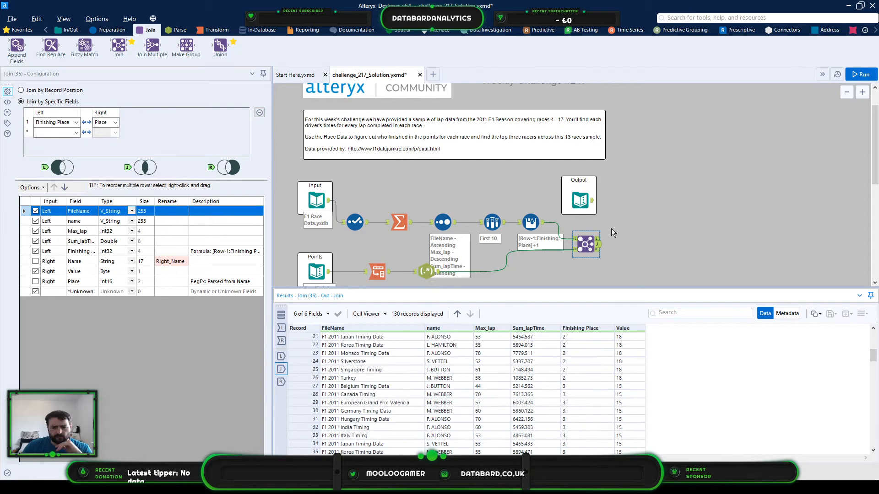
scroll(675, 258, "up", 1)
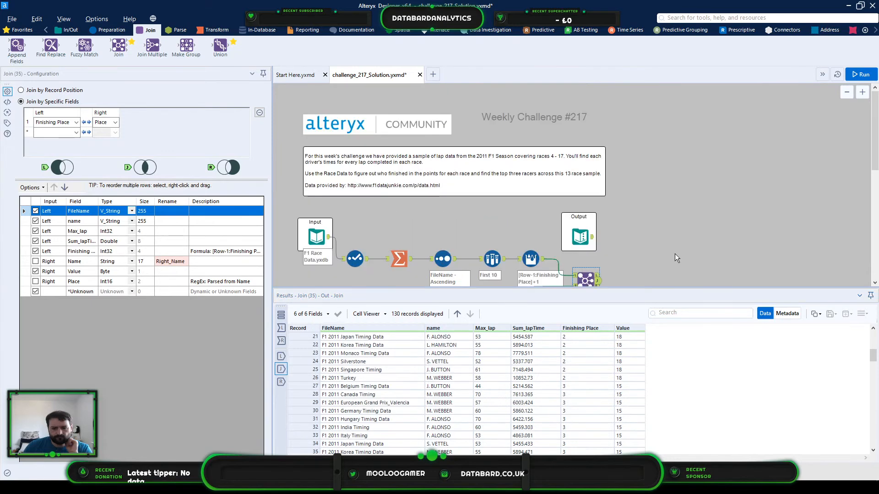
scroll(594, 342, "up", 6)
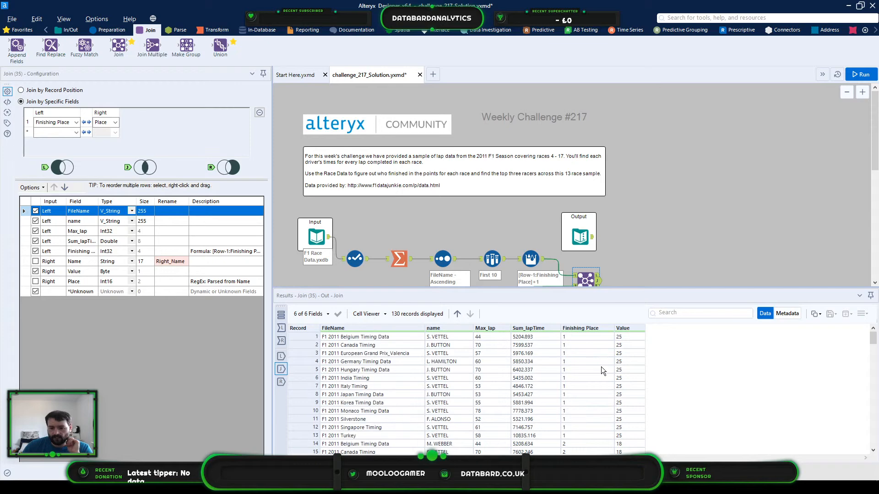
scroll(635, 265, "down", 1)
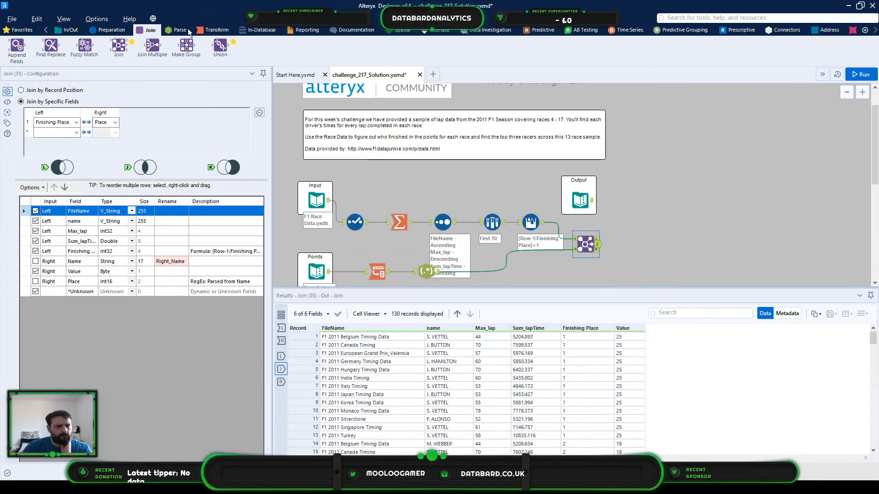
left_click(215, 29)
left_click_drag(153, 46, 624, 244)
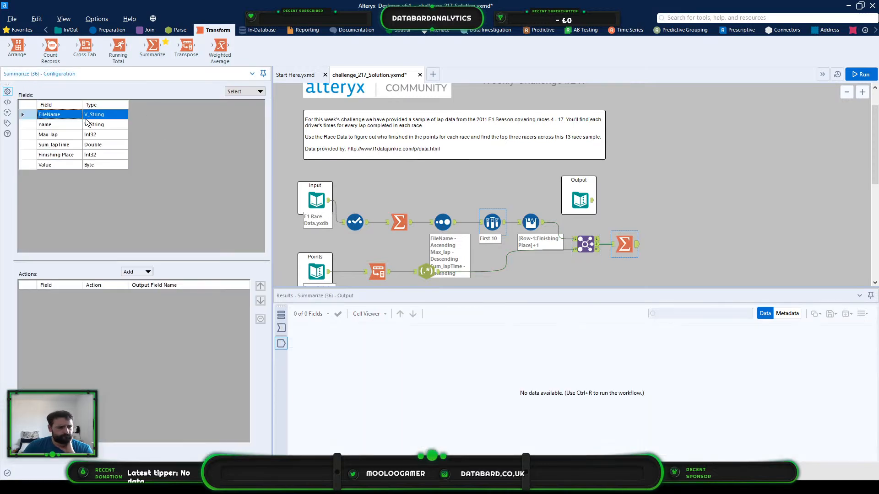
left_click(55, 125)
left_click(141, 273)
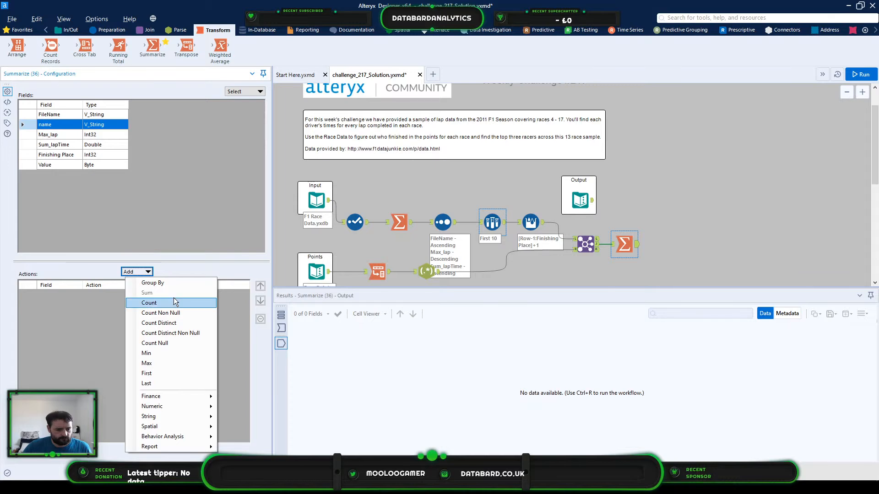
left_click(175, 286)
left_click(28, 166)
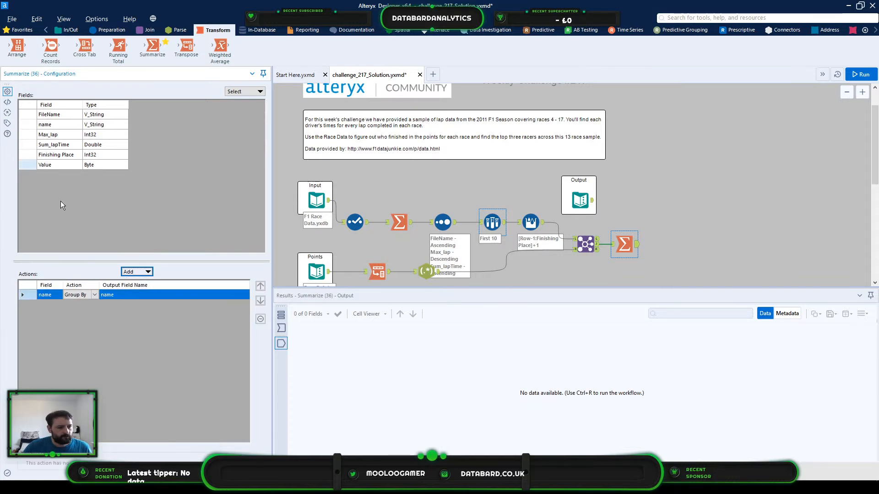
left_click(142, 272)
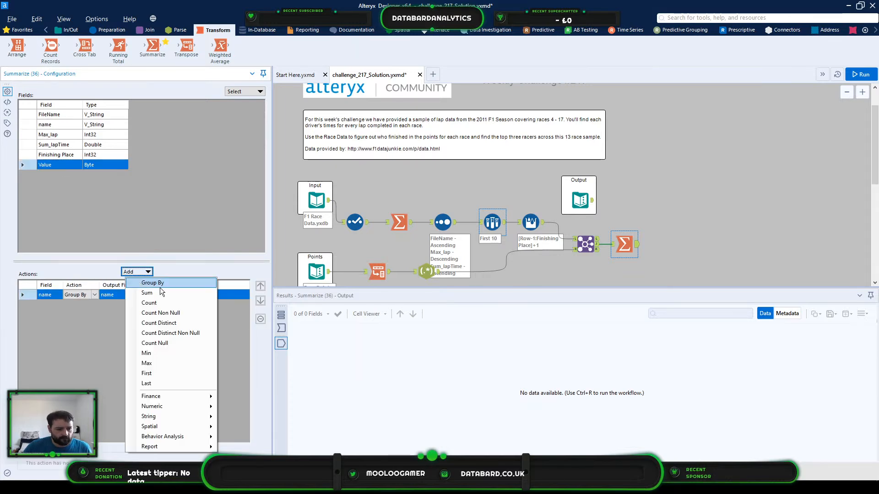
left_click(160, 294)
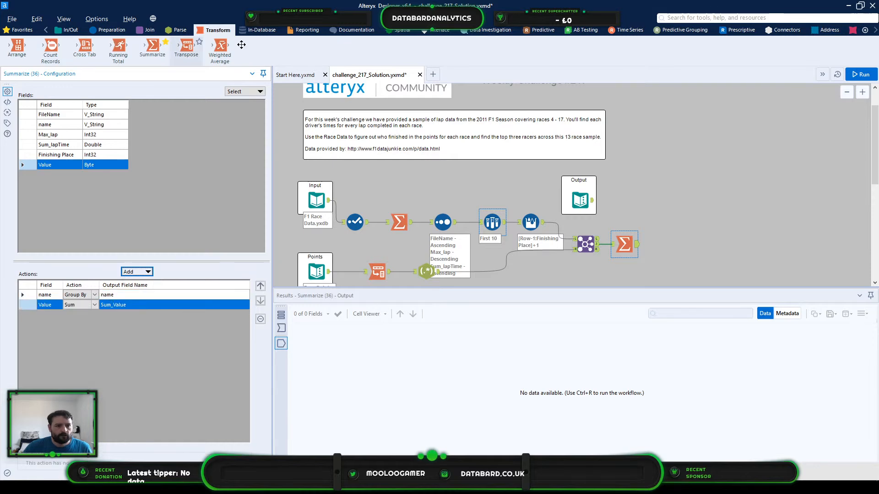
- Add a Sample tool after the new Summarize that keeps the first 3 rows
left_click(110, 31)
left_click_drag(456, 46, 675, 244)
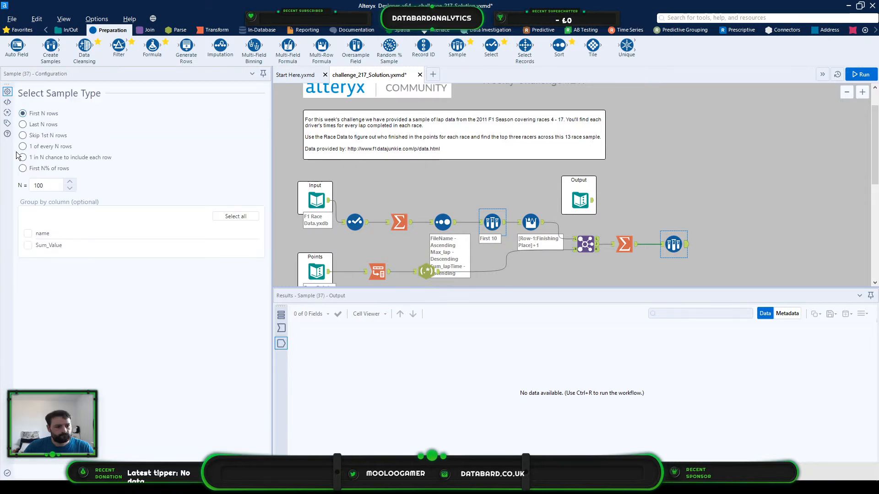
double_click(50, 186)
key("BackSpace")
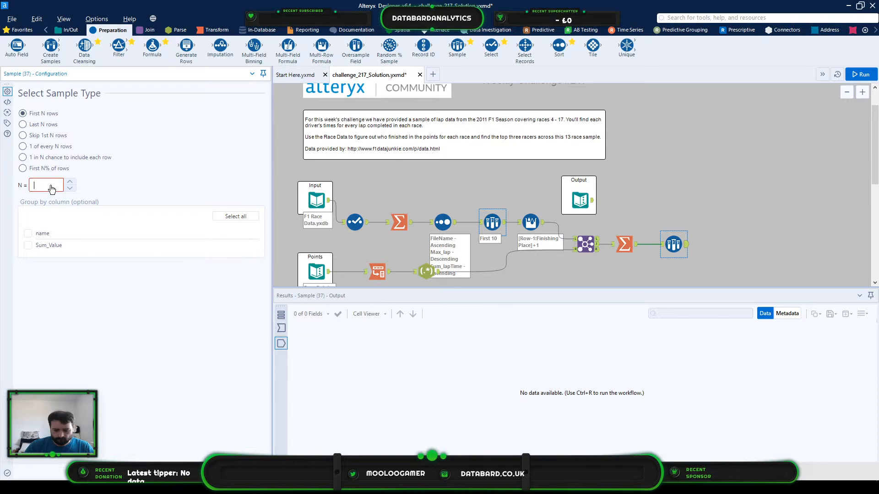
type("3")
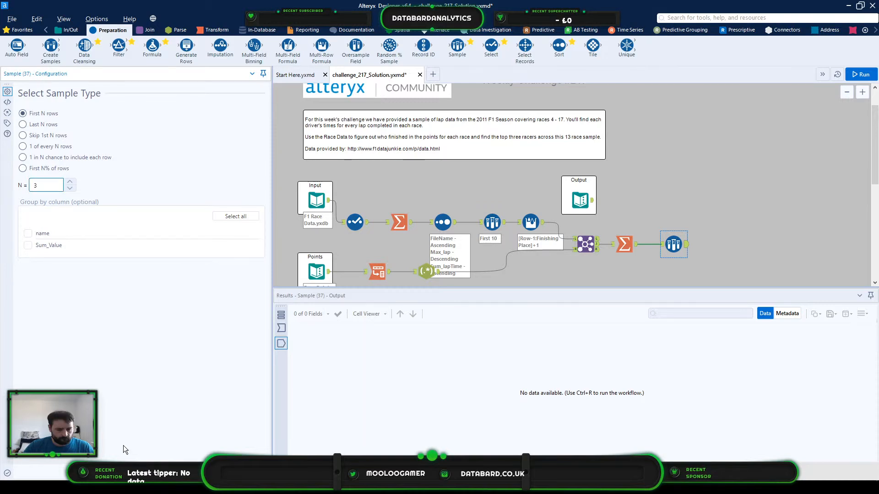
left_click(711, 254)
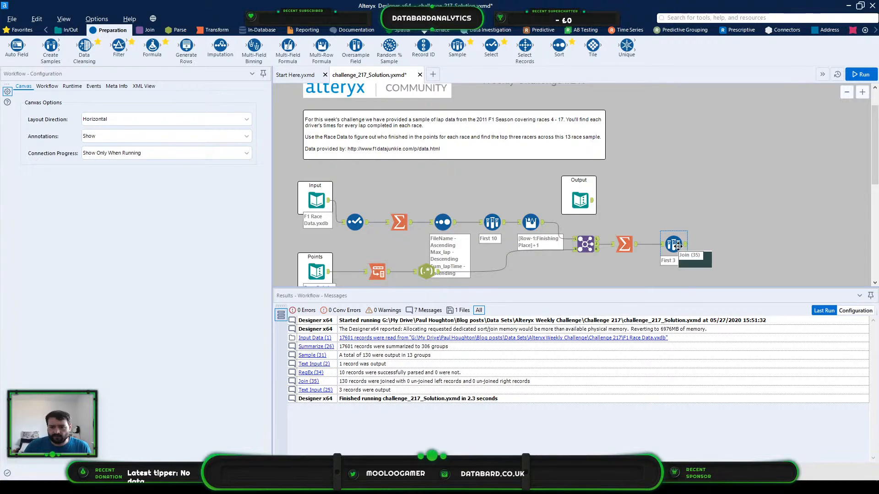
- Run the workflow and compare the Sample tool's output with the expected Output data
left_click(679, 248)
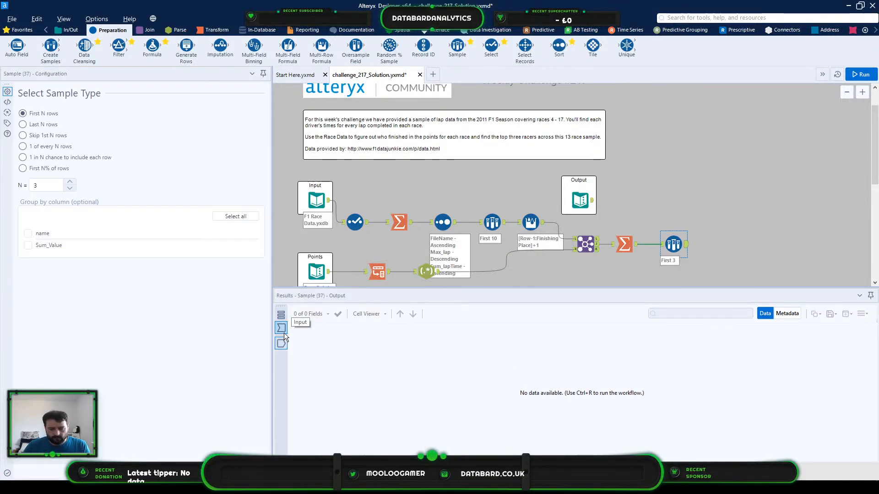
key("ctrl+r")
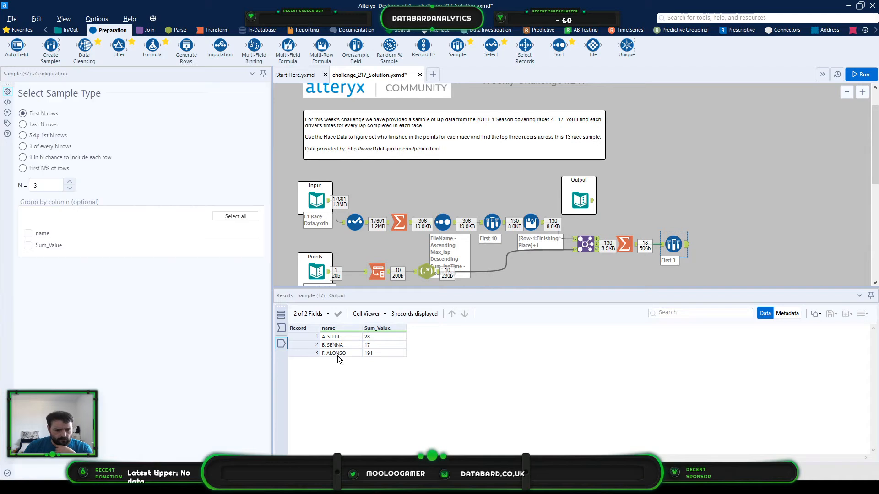
left_click(580, 200)
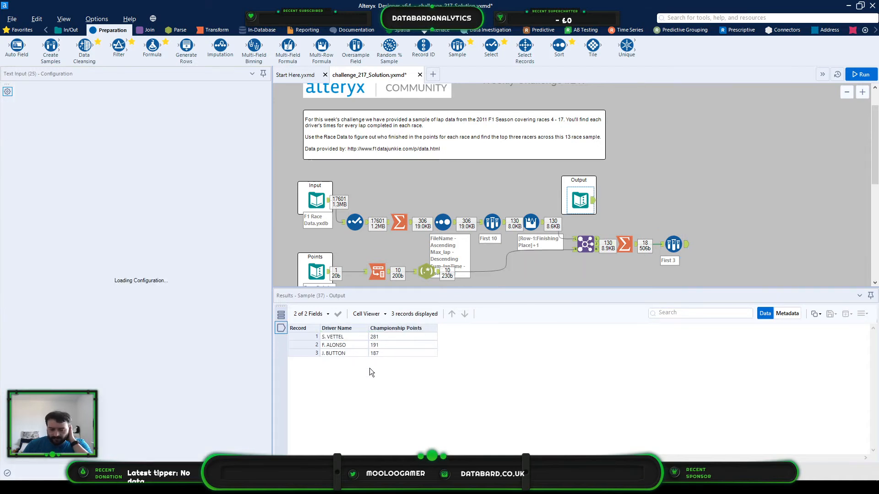
left_click_drag(345, 337, 386, 353)
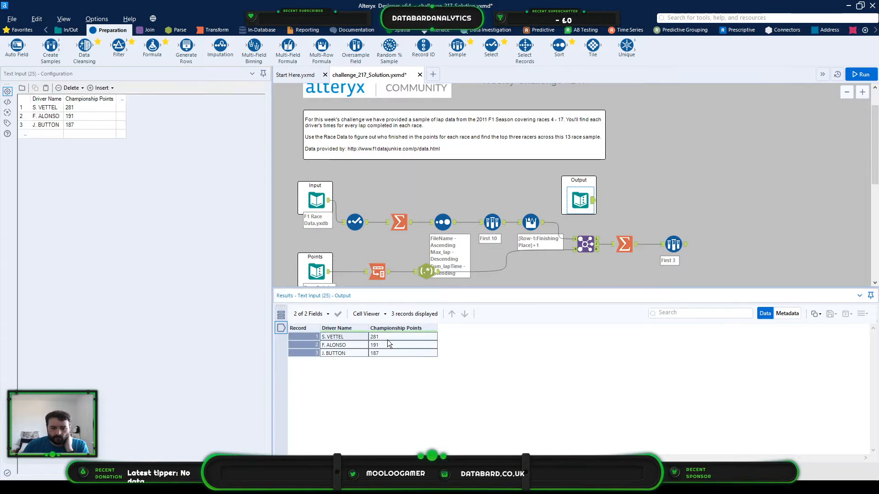
- Insert a Sort tool between the last Summarize and Sample tools, ordering Sum_Value in Descending order
left_click_drag(558, 45, 648, 246)
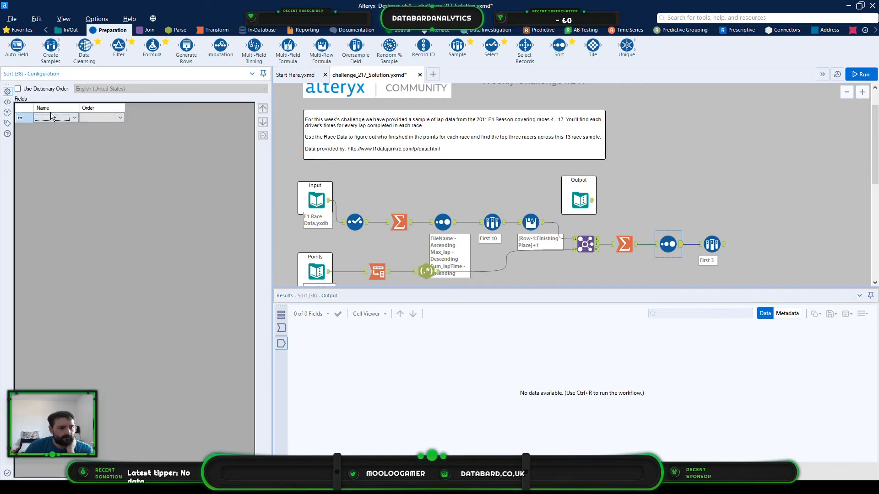
left_click(51, 116)
left_click(59, 131)
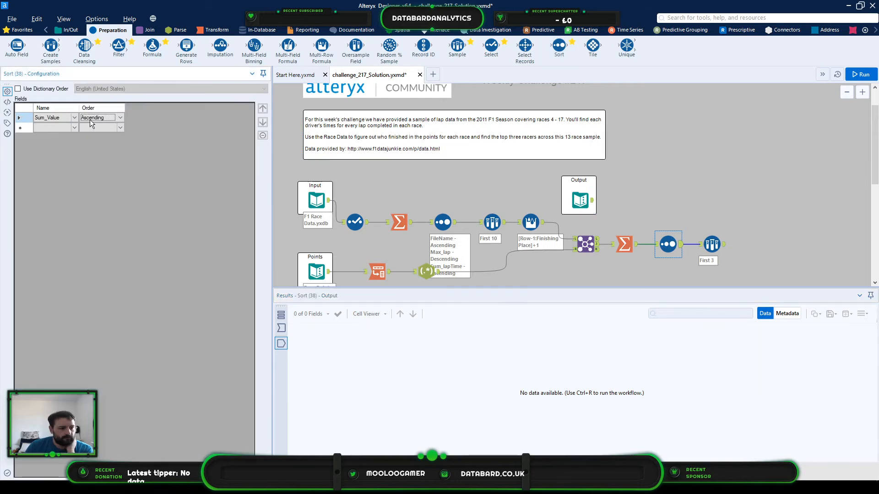
left_click(115, 117)
left_click(103, 131)
left_click(463, 104)
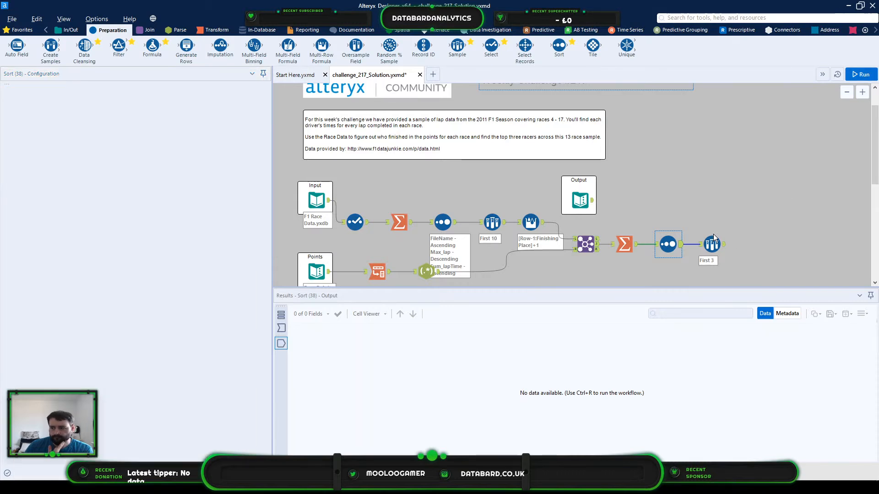
- Run the workflow and check the sorted driver totals against the names and points in the expected Output data
left_click(685, 238)
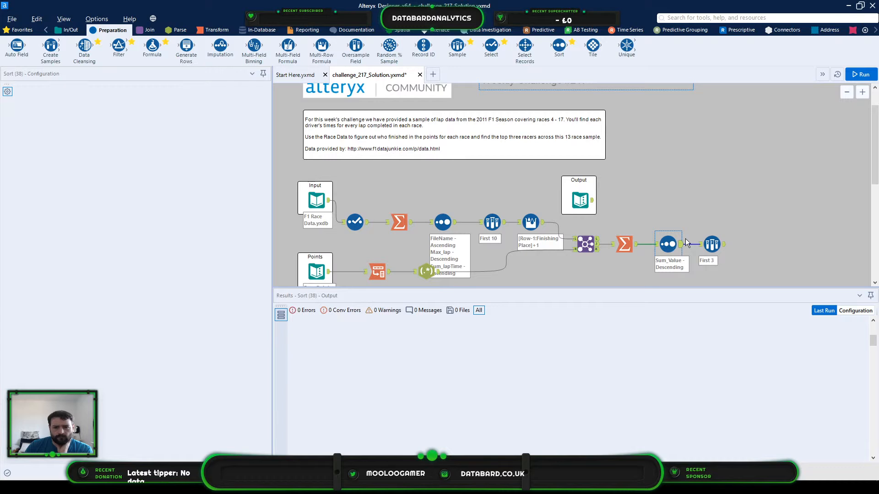
key("ctrl+r")
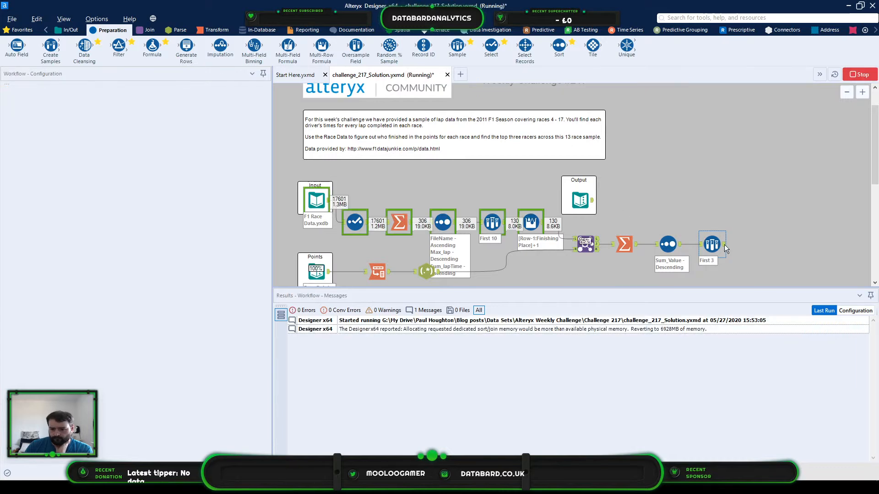
left_click(721, 244)
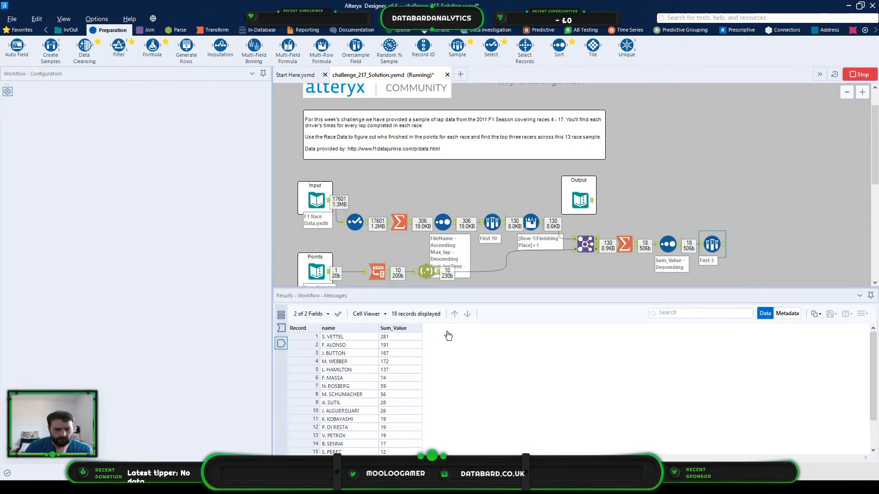
left_click(585, 243)
left_click(579, 200)
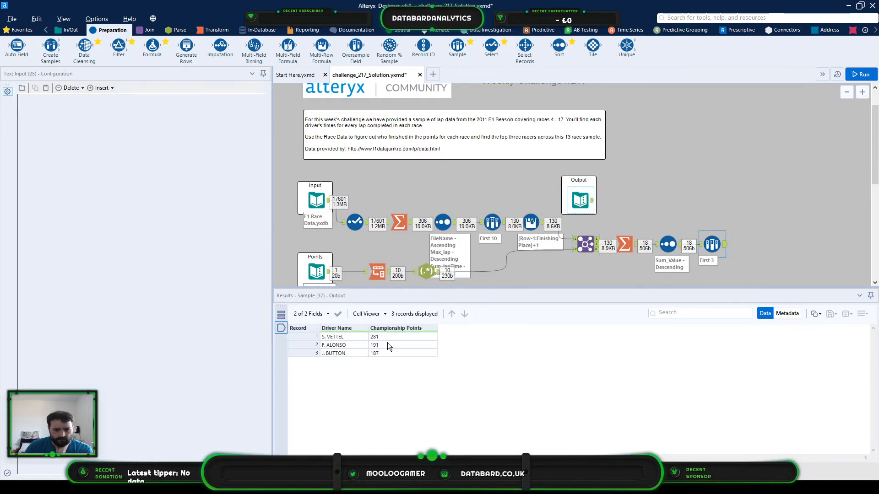
left_click(388, 339)
left_click(386, 344)
left_click(387, 352)
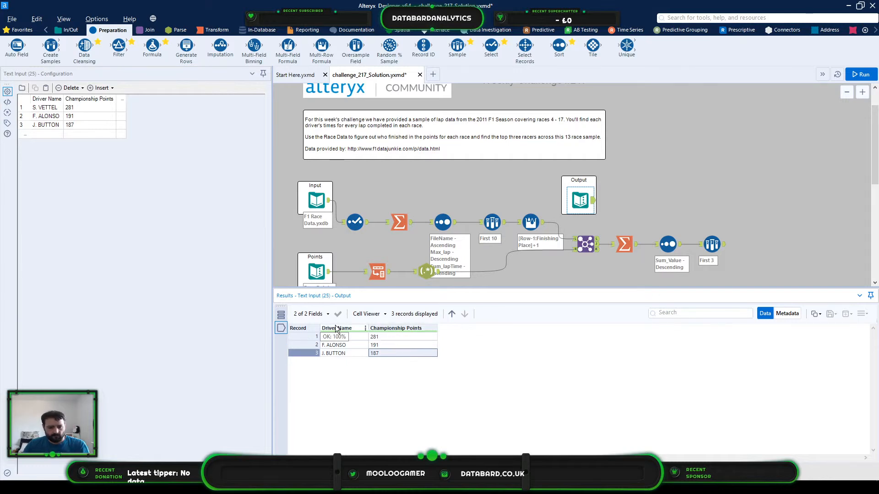
- In the last Summarize tool, rename the output fields name to Driver Name and Sum_Value to Championship Points
left_click(631, 244)
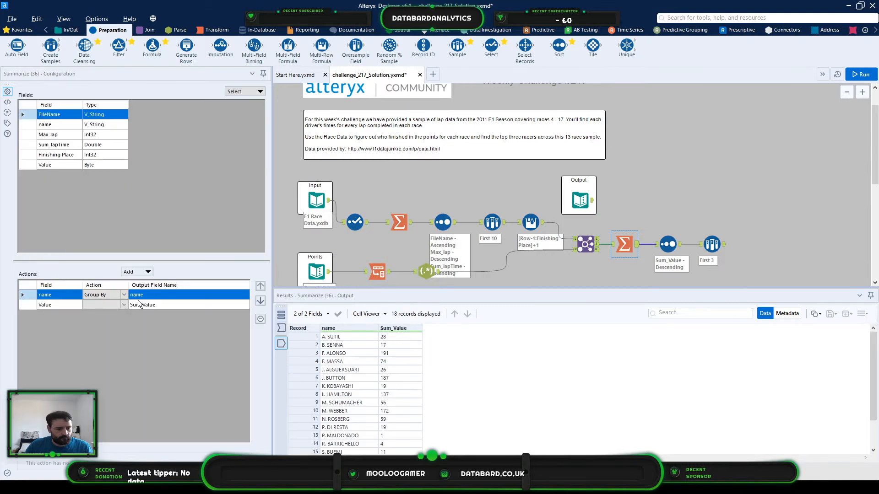
left_click(147, 294)
type("Driver Name")
key("Return")
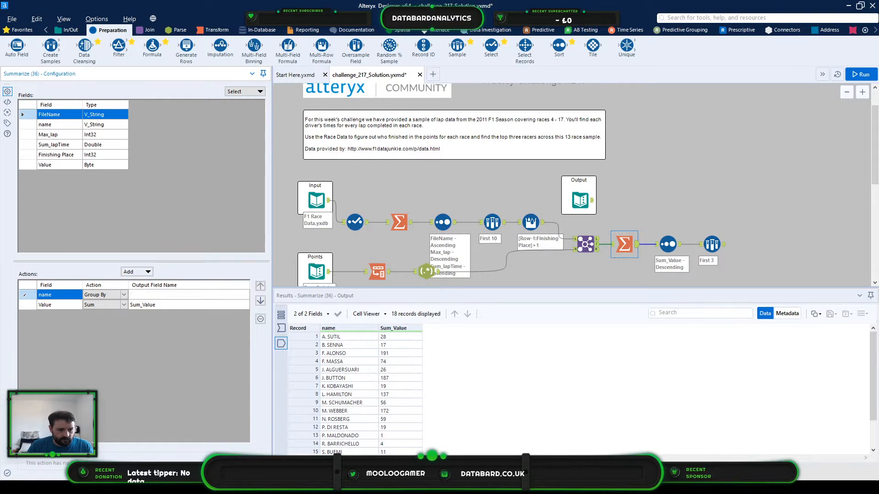
type("Championship Poin")
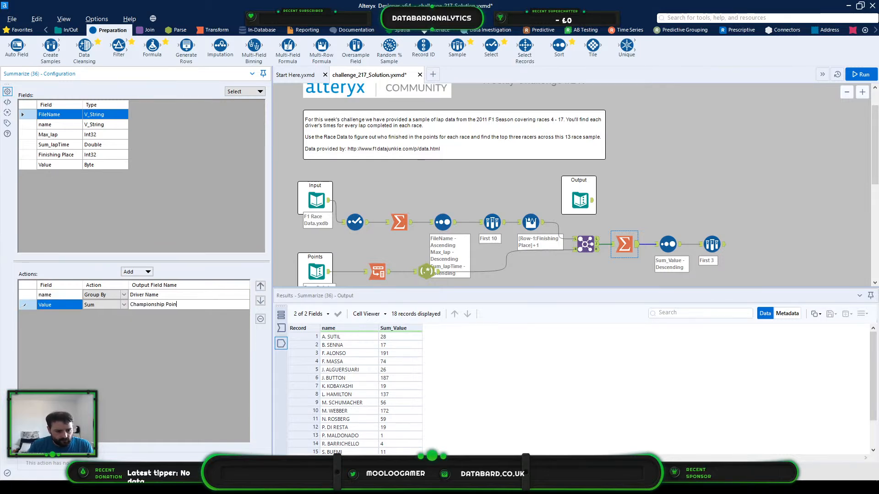
type("ts")
left_click(494, 145)
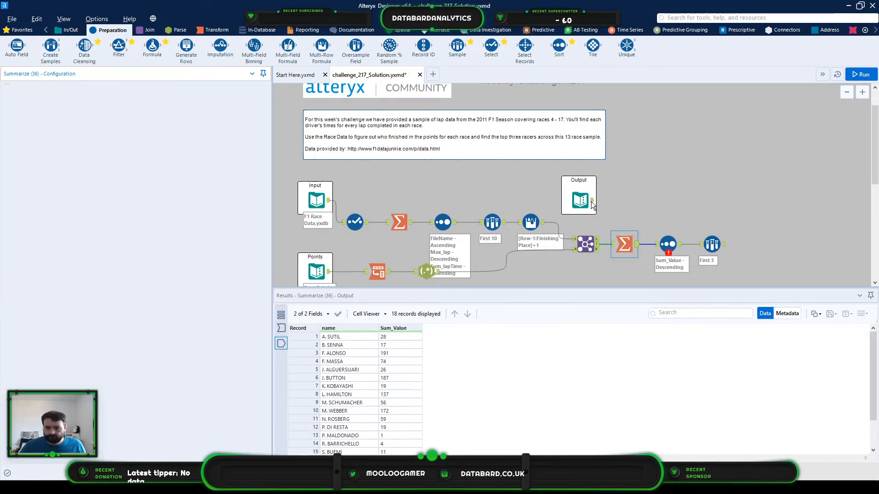
- Change the last Sort tool's missing field to Championship Points and rerun the workflow
key("ctrl+r")
left_click(663, 245)
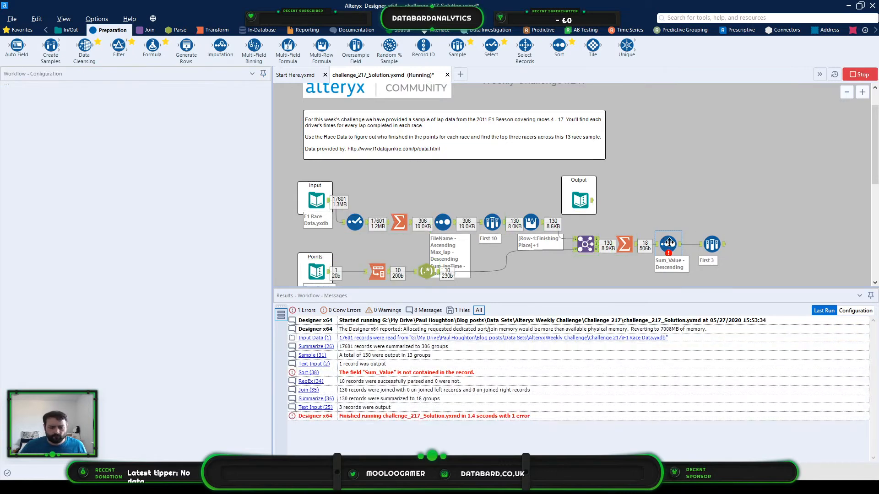
left_click(668, 244)
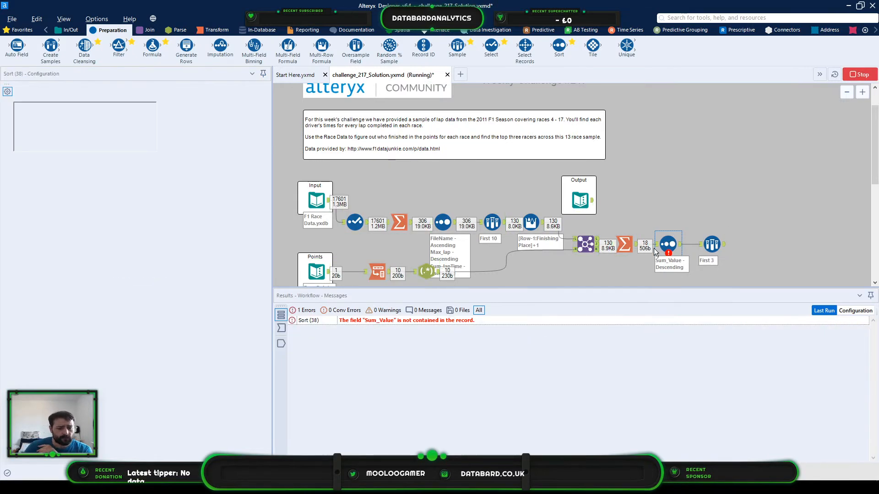
left_click(72, 117)
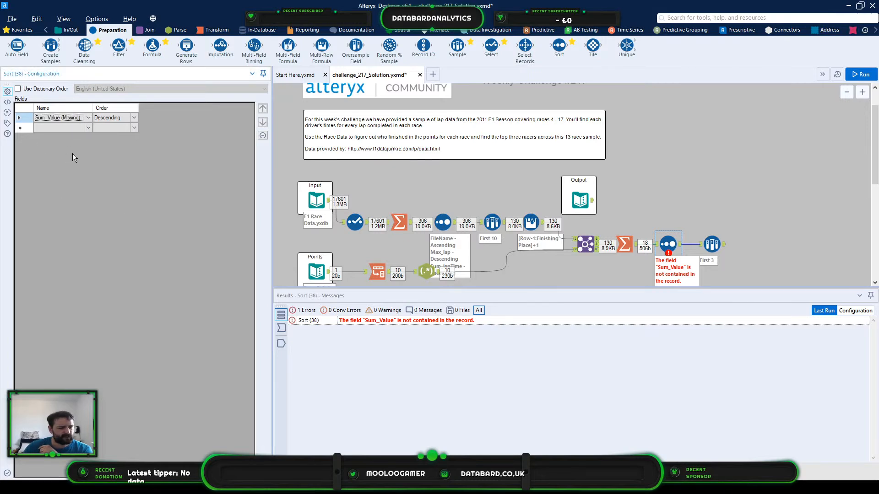
left_click(88, 117)
left_click(62, 136)
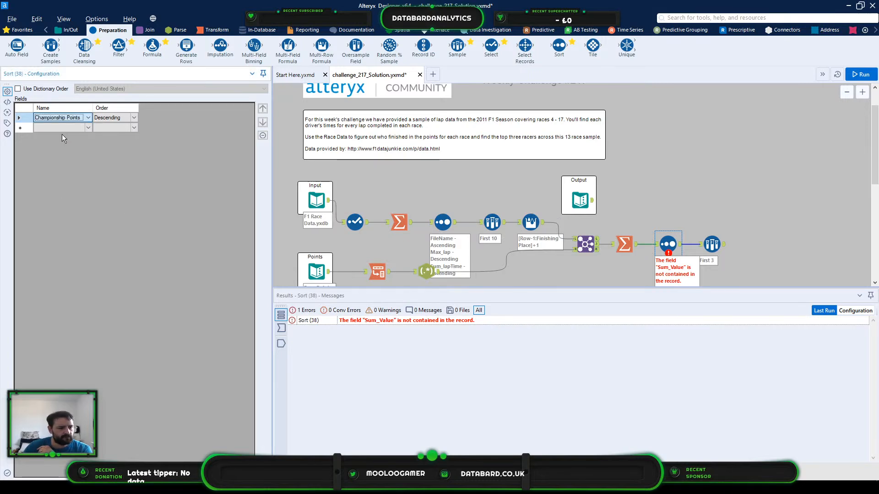
left_click(704, 179)
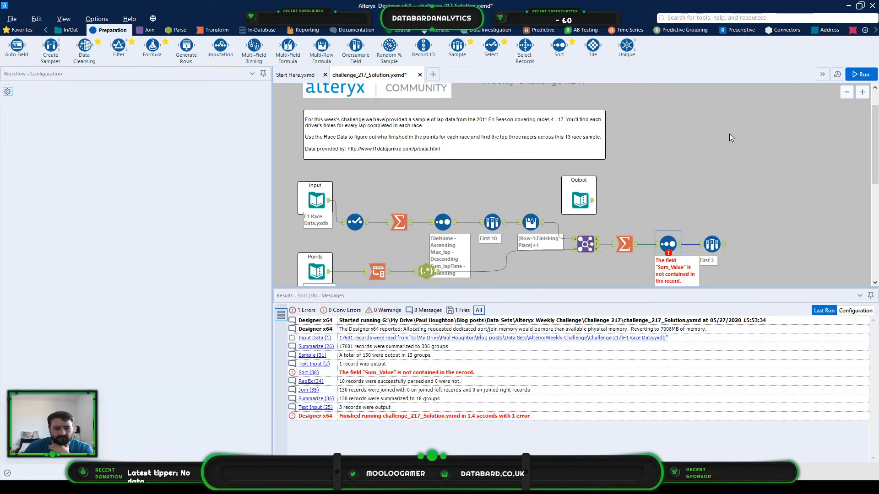
key("ctrl+r")
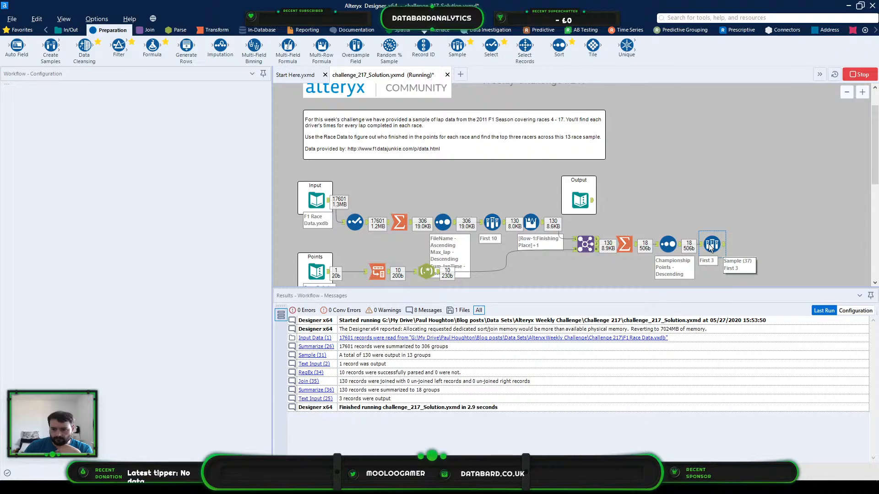
- Compare the final Sample output's column names and three records with the expected Output data
left_click(711, 246)
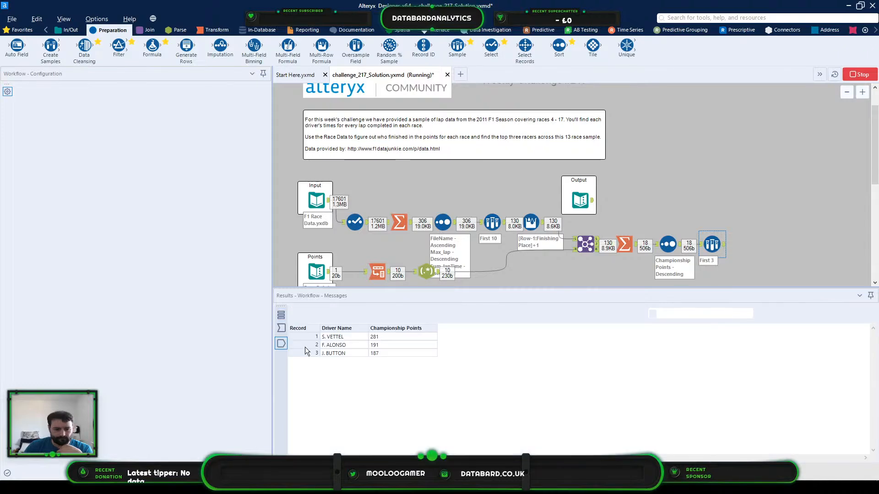
left_click(340, 339)
left_click(580, 200)
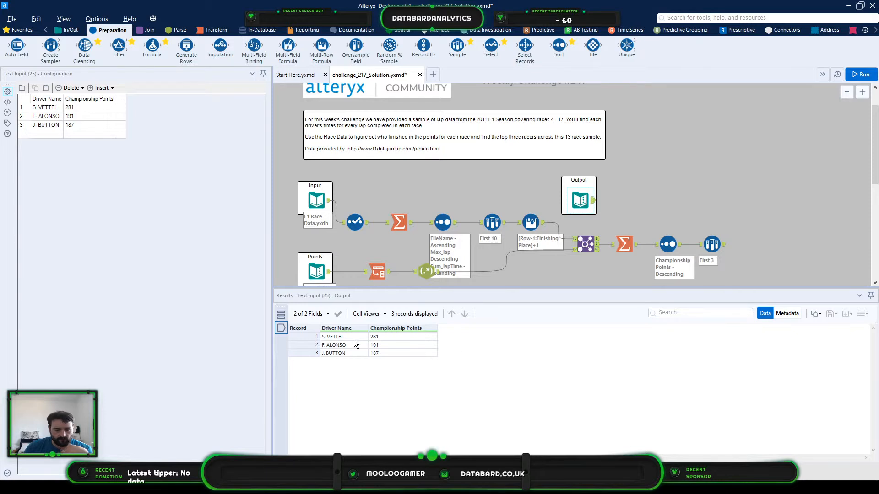
left_click(711, 244)
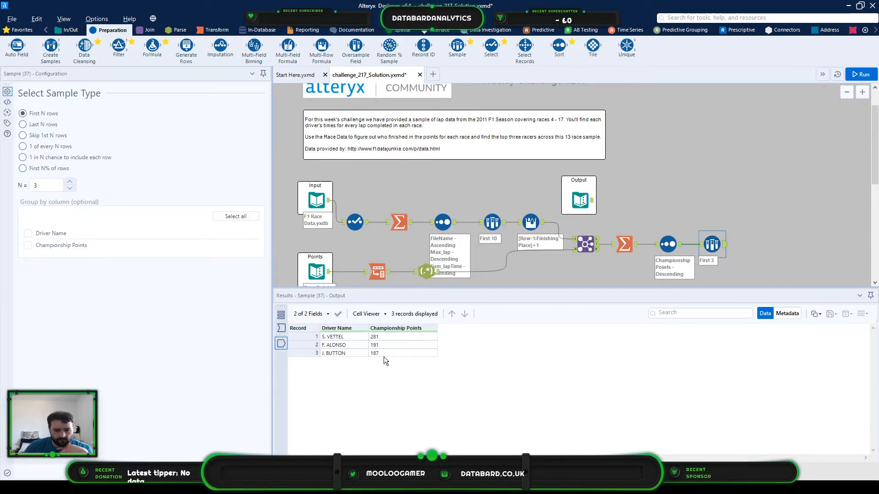
left_click(773, 196)
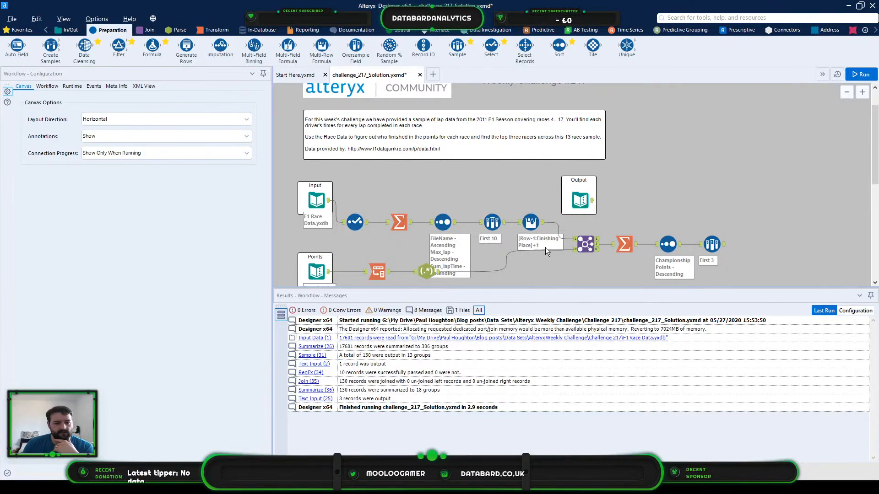
scroll(525, 169, "down", 1)
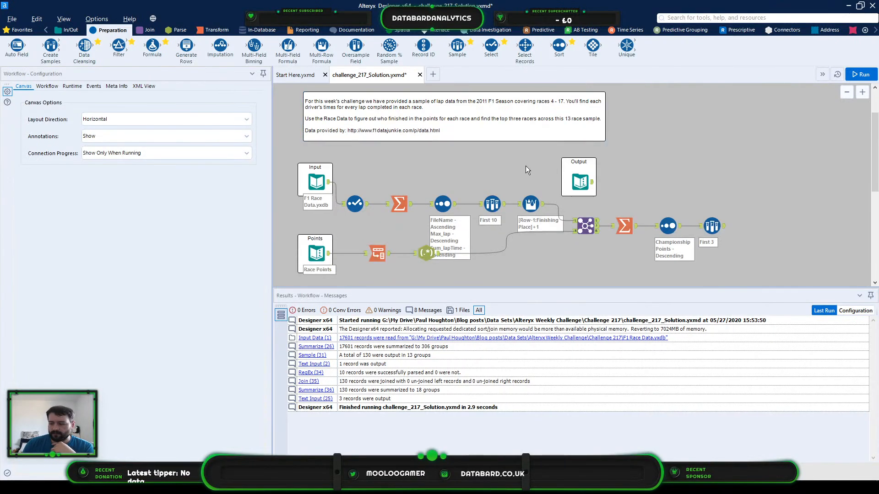